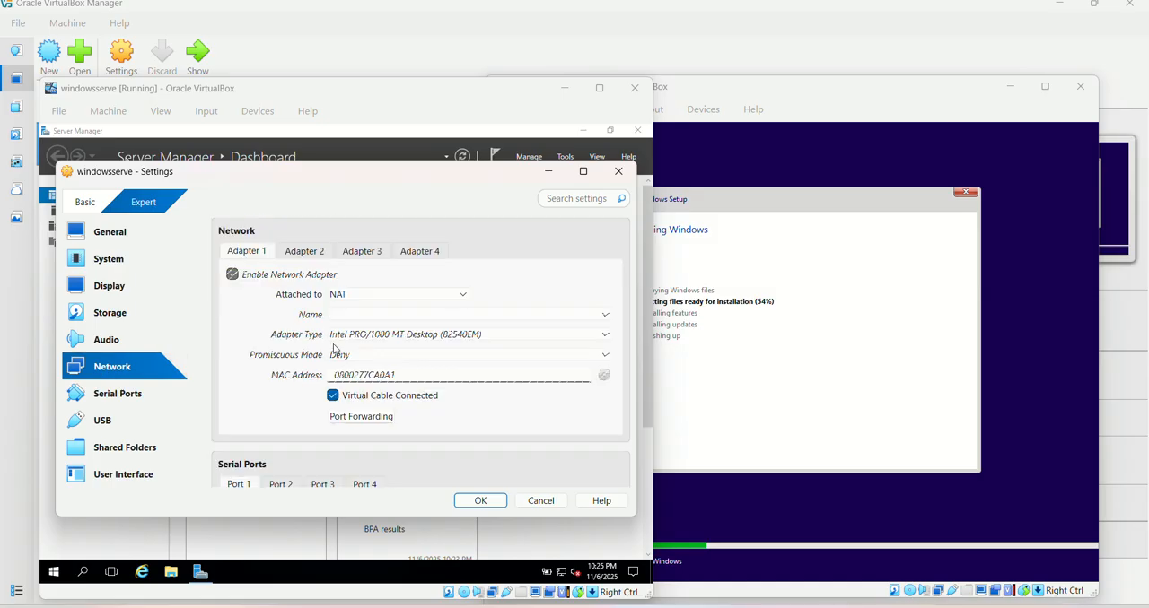
Attach Adapter 1 of the windowsserve virtual machine to Internal Network intnet and save the settings
left_click(386, 296)
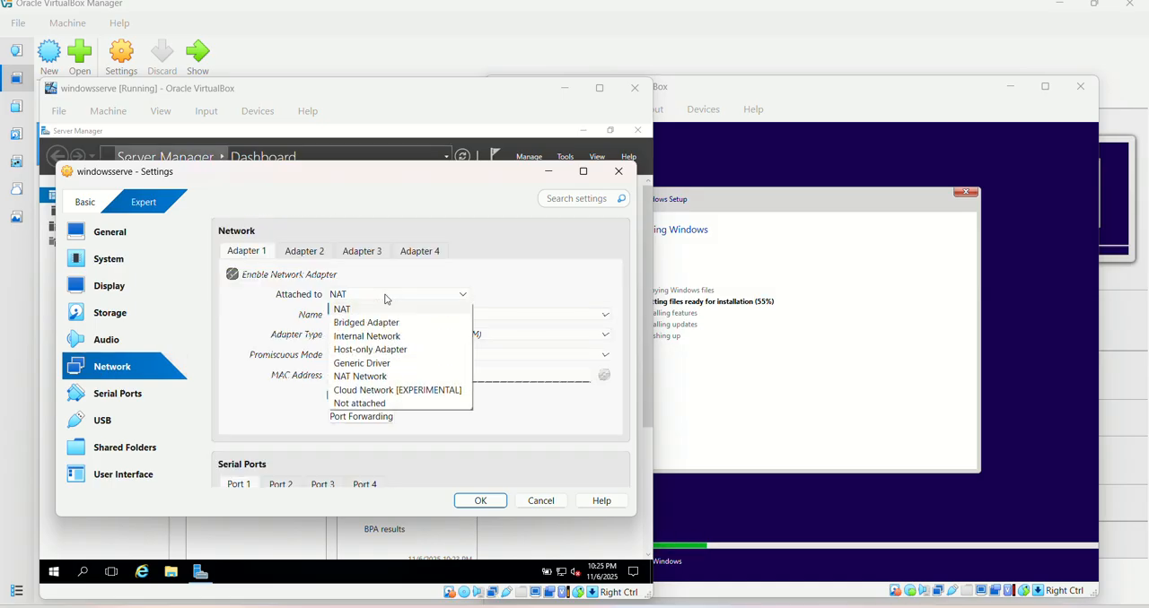
left_click(367, 338)
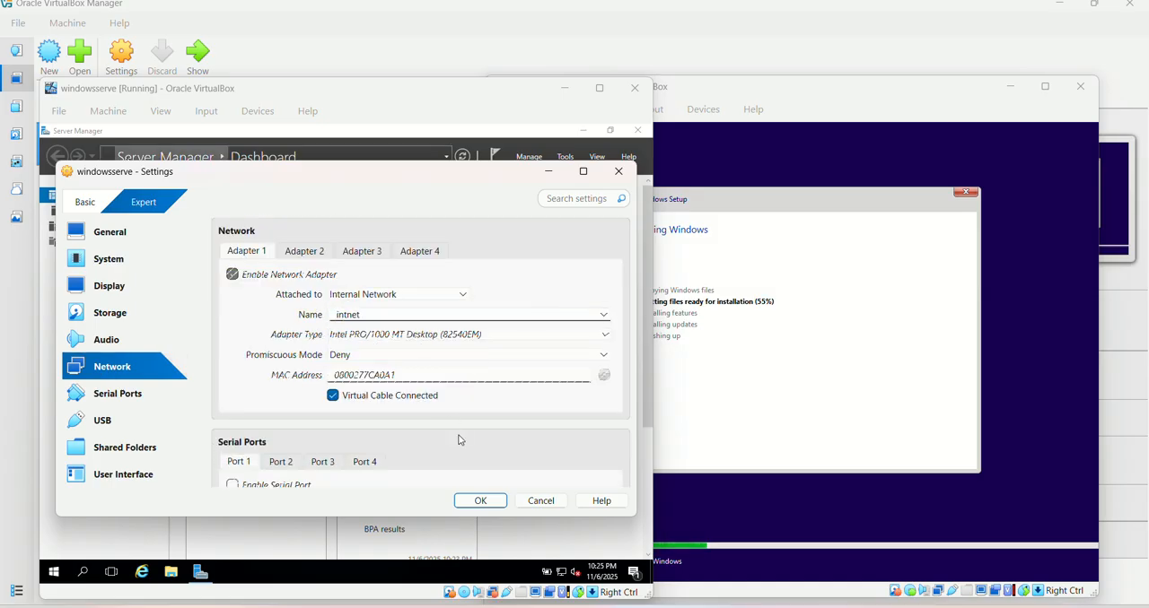
left_click(472, 505)
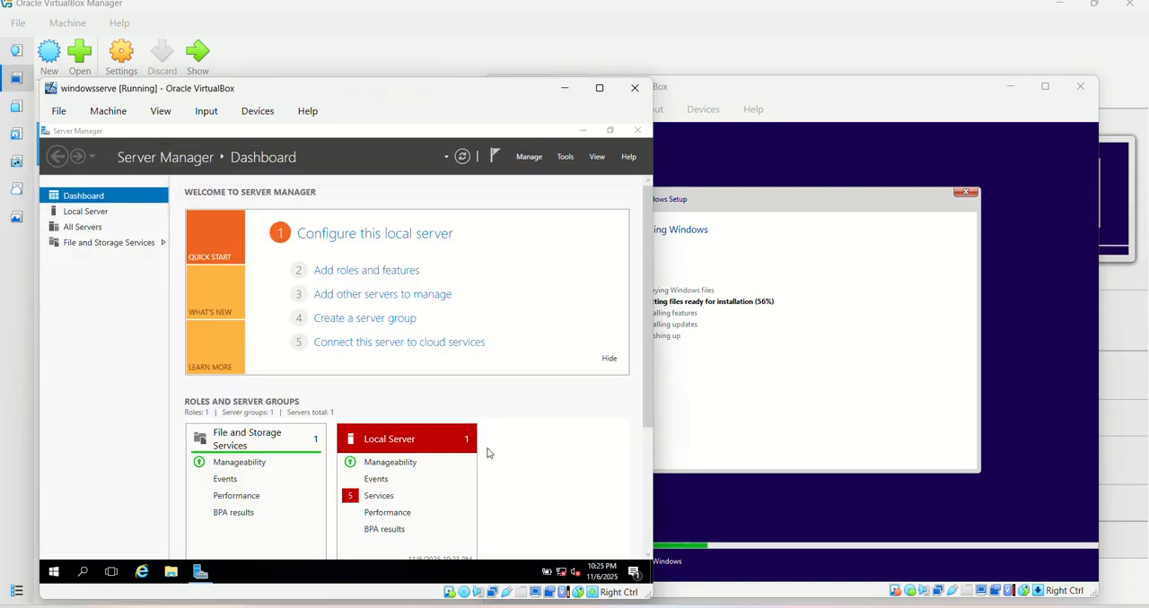
Open the Internet Protocol Version 4 properties of the server's Ethernet connection from the Network and Sharing Center
right_click(561, 572)
left_click(562, 566)
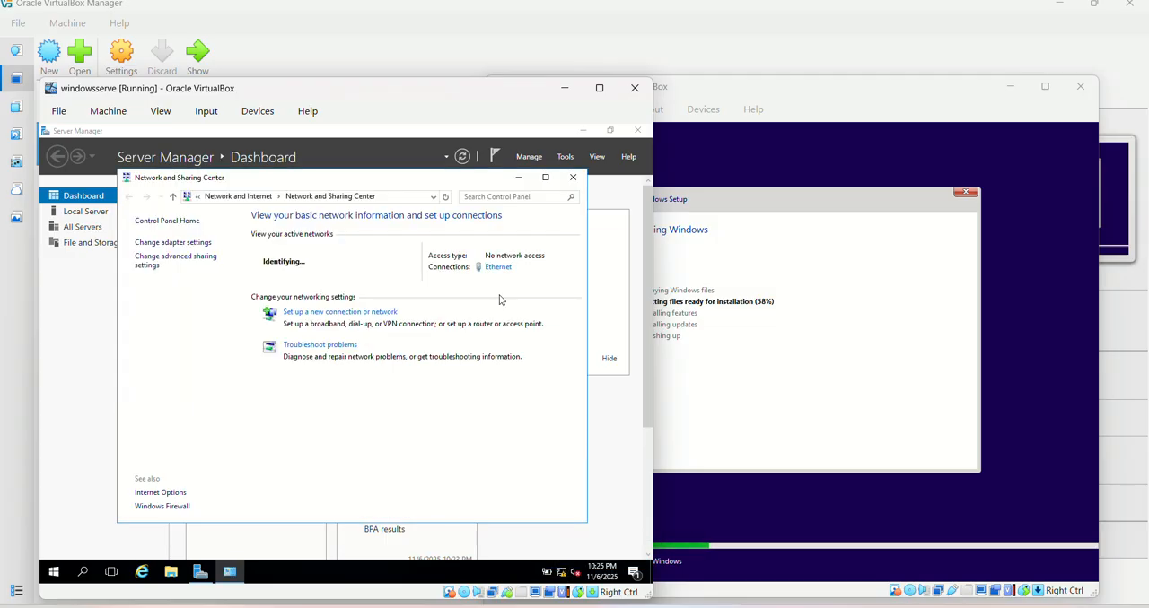
left_click(499, 266)
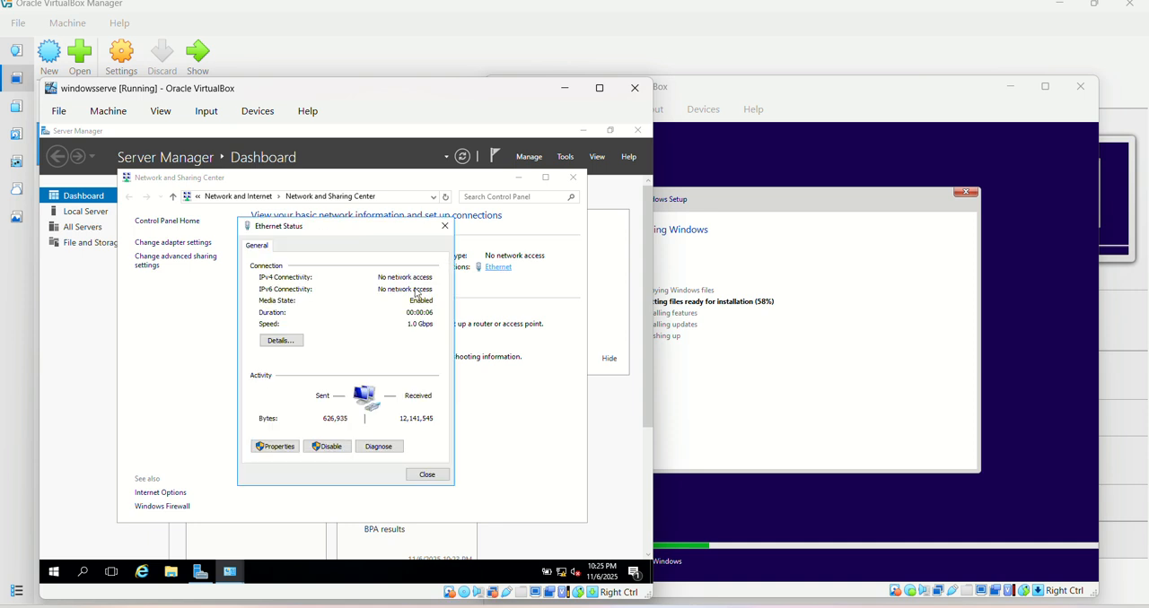
left_click(274, 446)
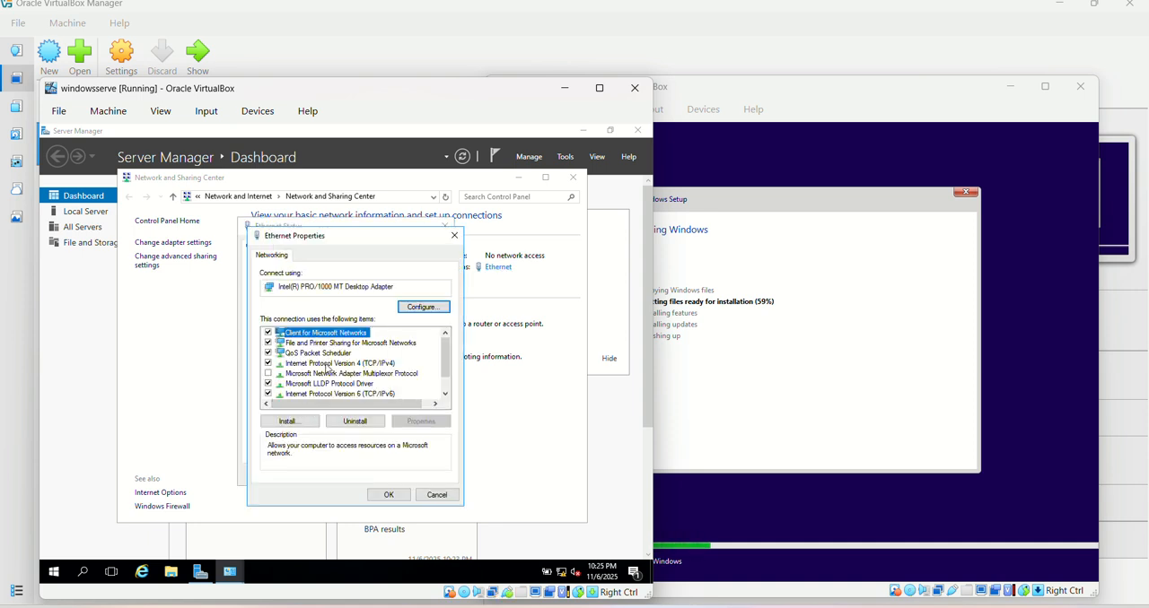
left_click(328, 364)
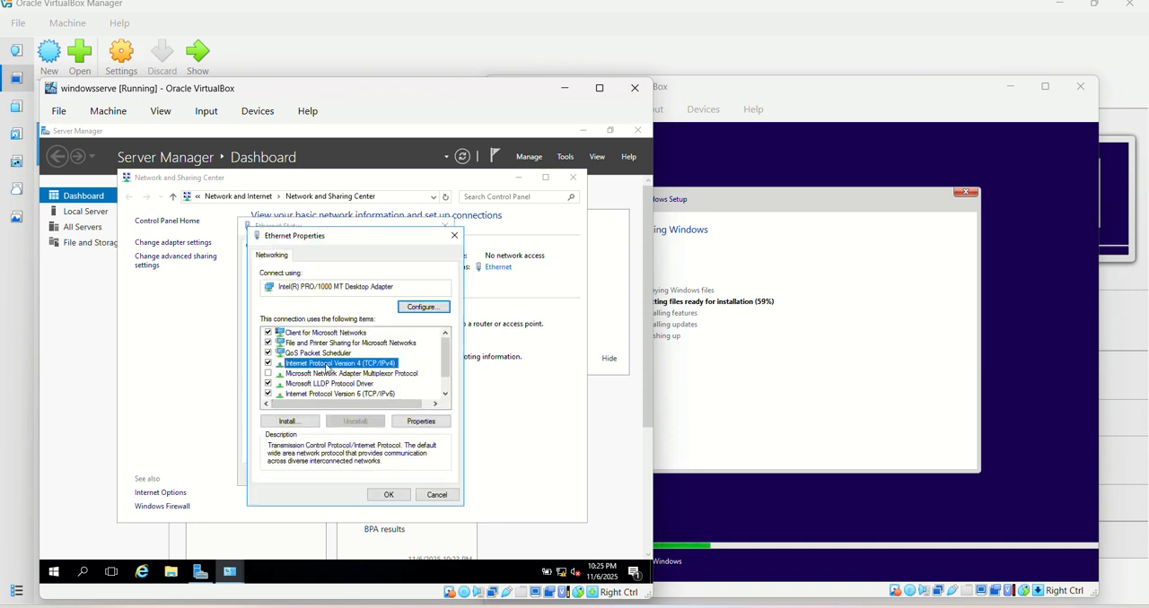
left_click(410, 427)
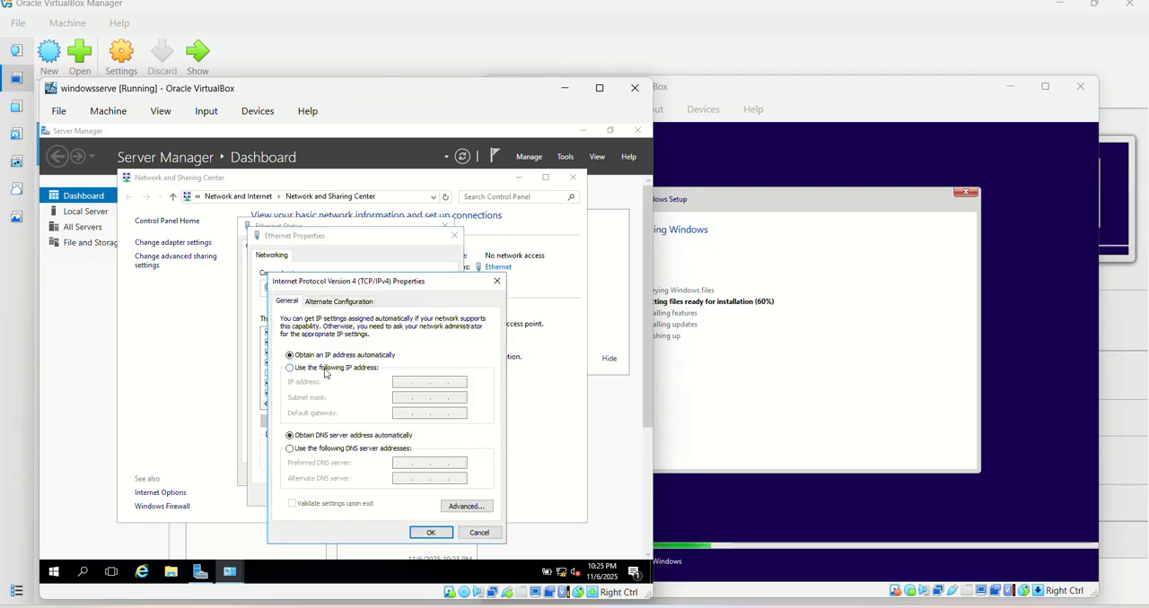
Assign the static IP address 192.168.1.4 with subnet mask 255.255.255.0, then close all the network windows
left_click(290, 368)
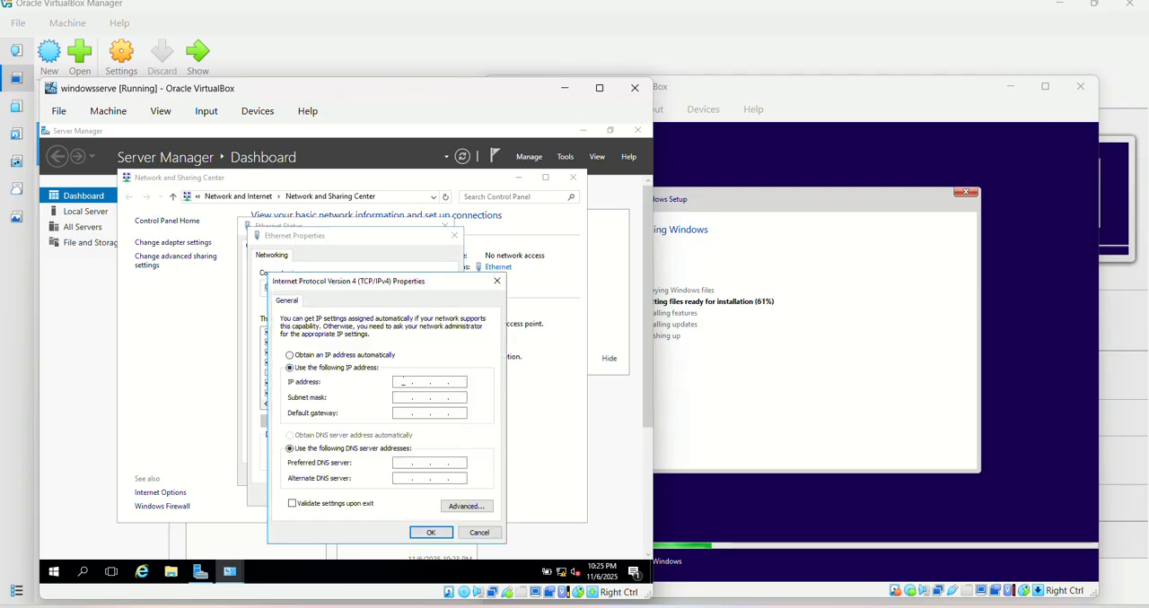
type("192 . 168 . 1 . 4")
key("Tab")
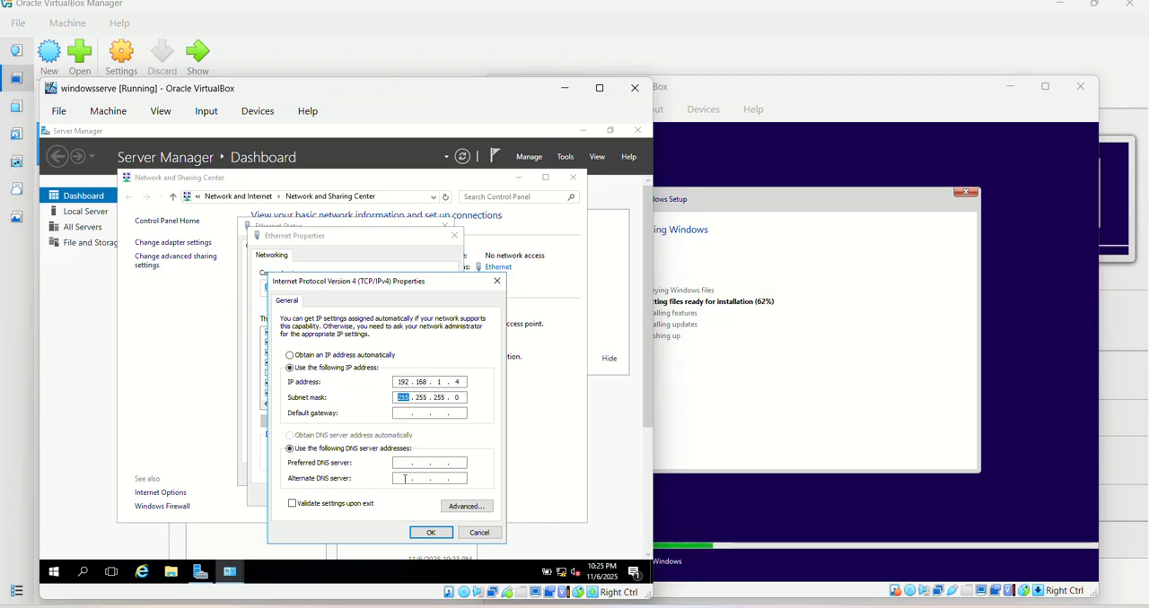
left_click(431, 532)
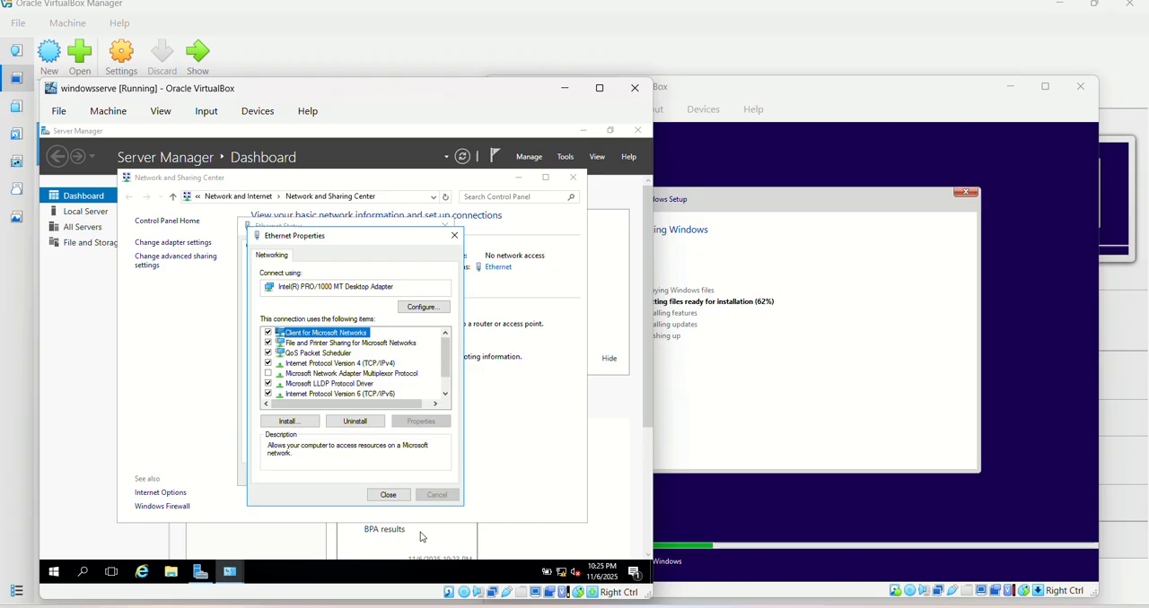
left_click(384, 497)
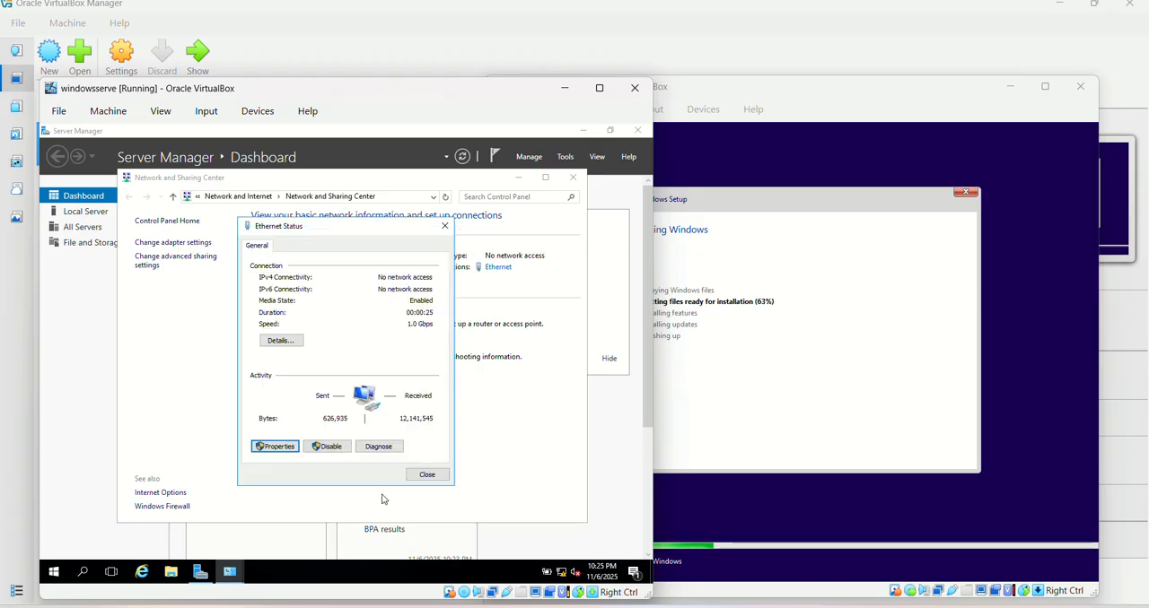
left_click(425, 477)
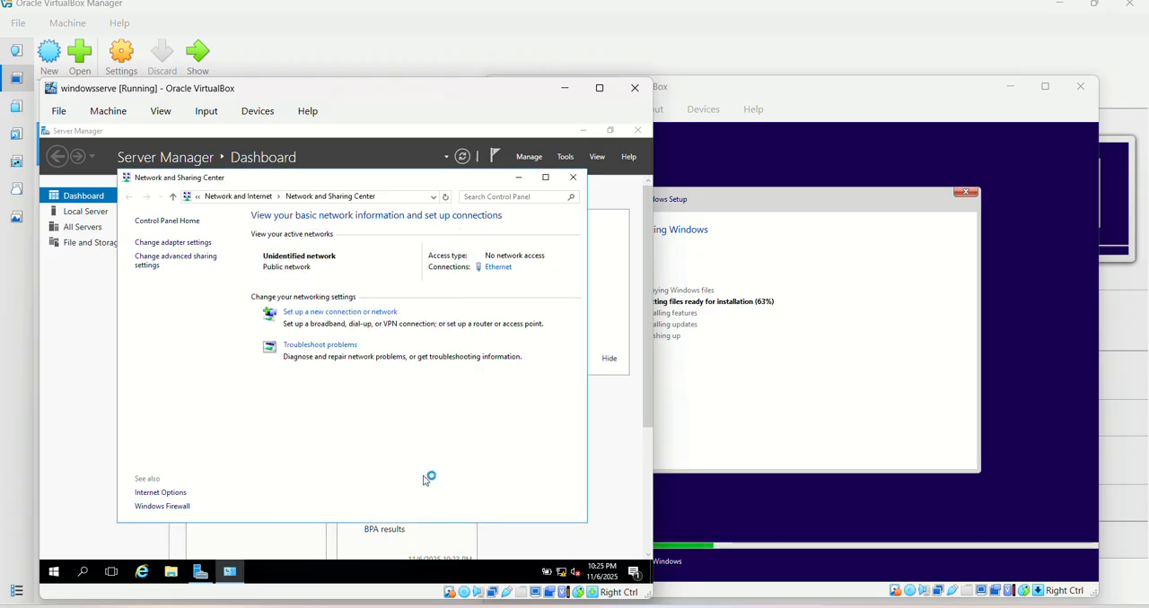
left_click(574, 178)
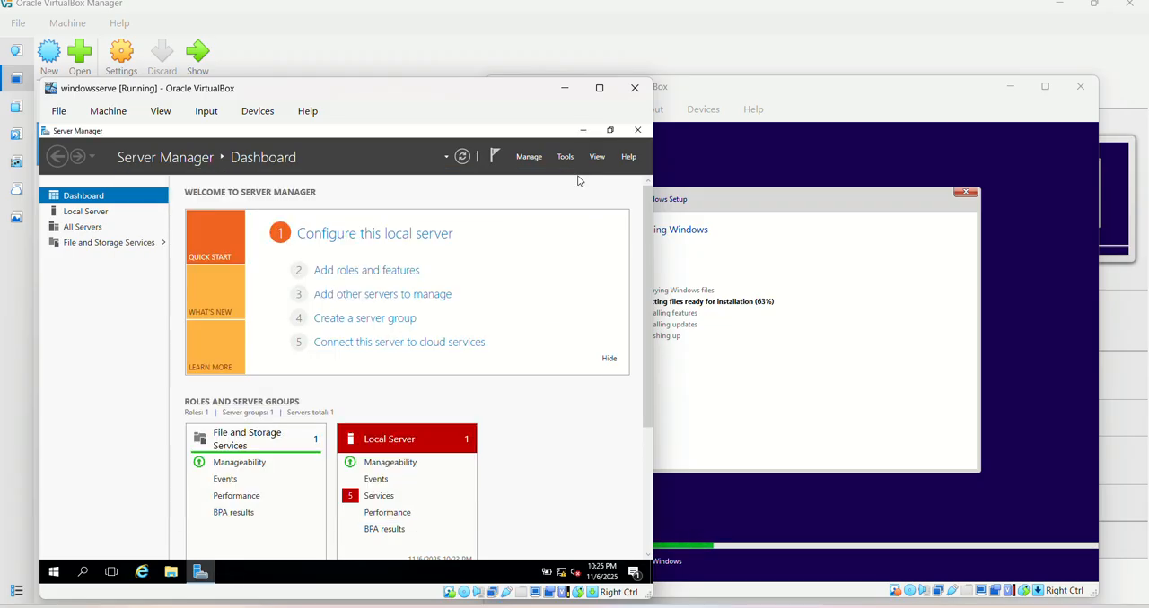
Restart the Windows Server guest system
right_click(55, 579)
mouse_move(72, 541)
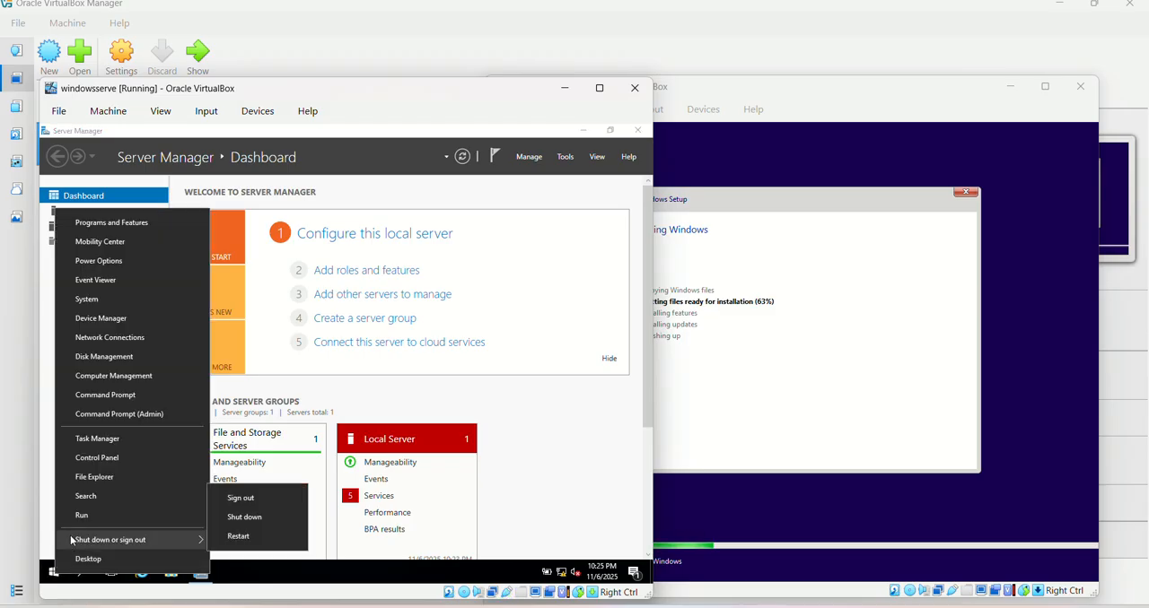
left_click(239, 536)
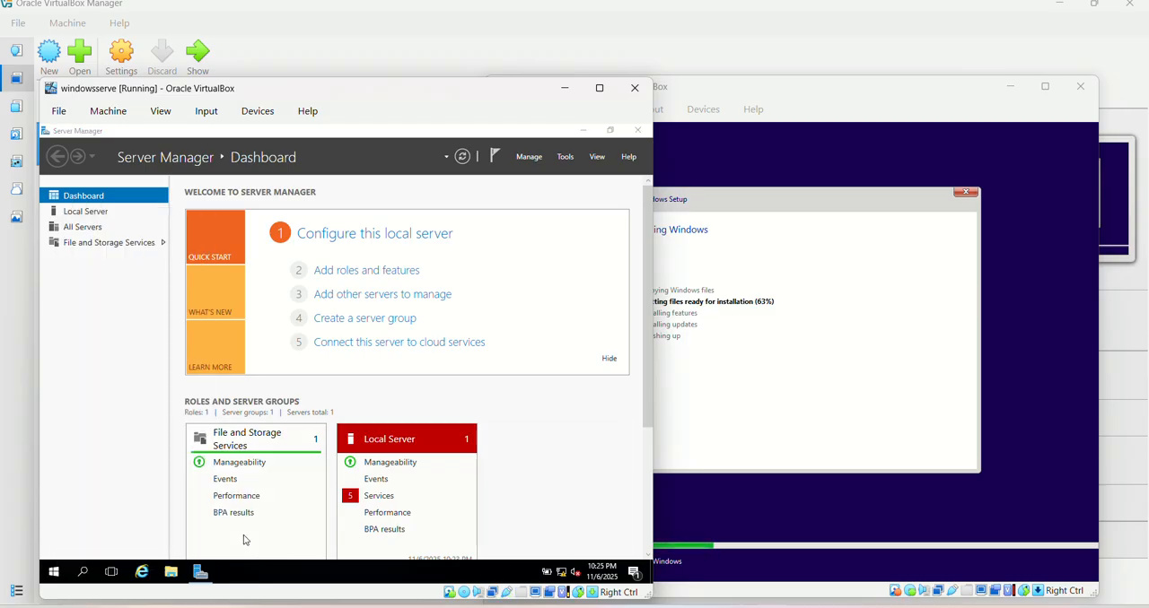
left_click(243, 547)
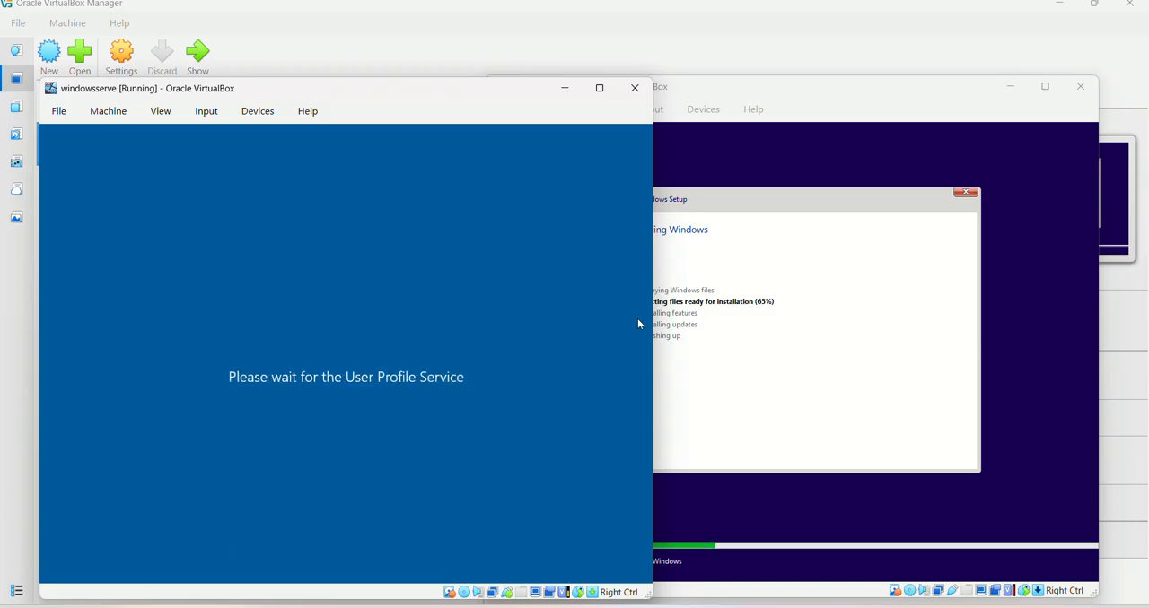
Attach Adapter 1 of the winwiwnwi virtual machine to Internal Network intnet and save the settings
left_click(807, 103)
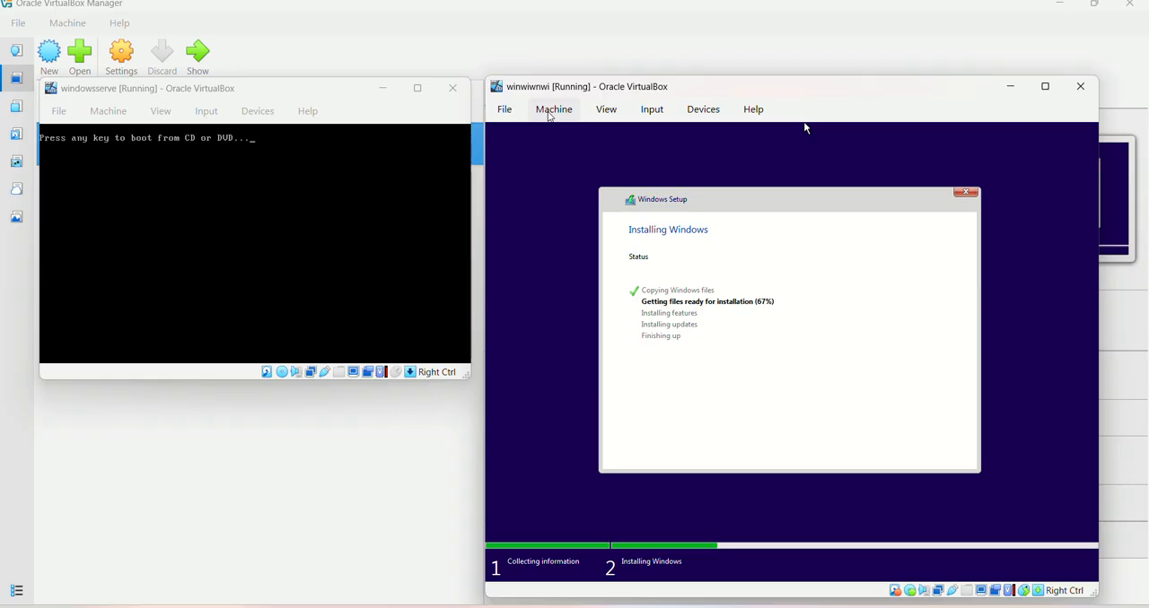
left_click(549, 114)
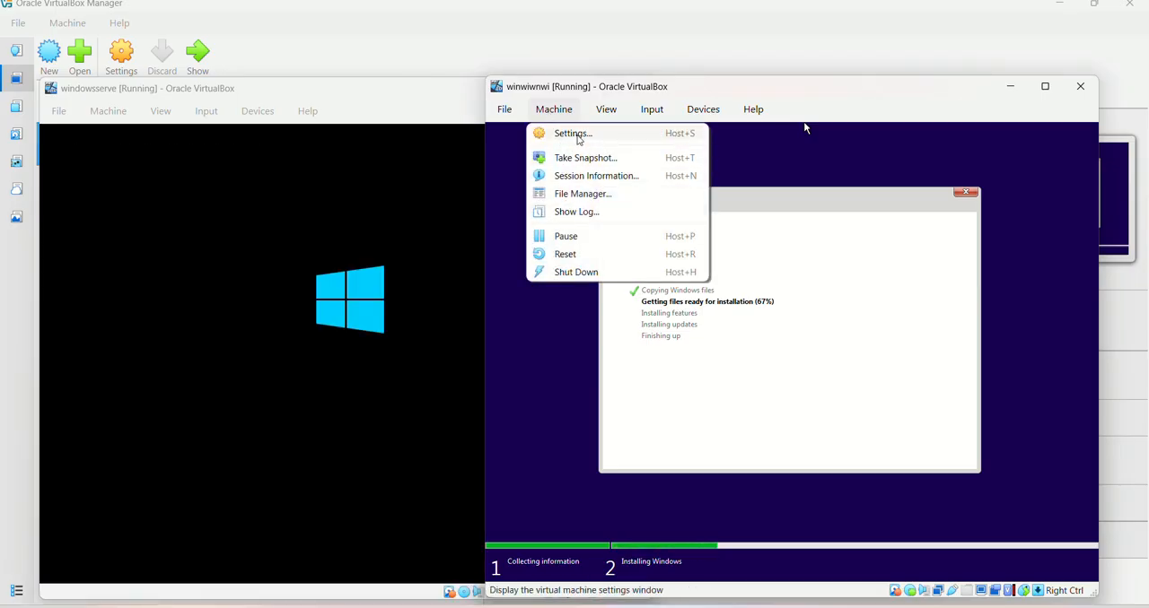
left_click(578, 140)
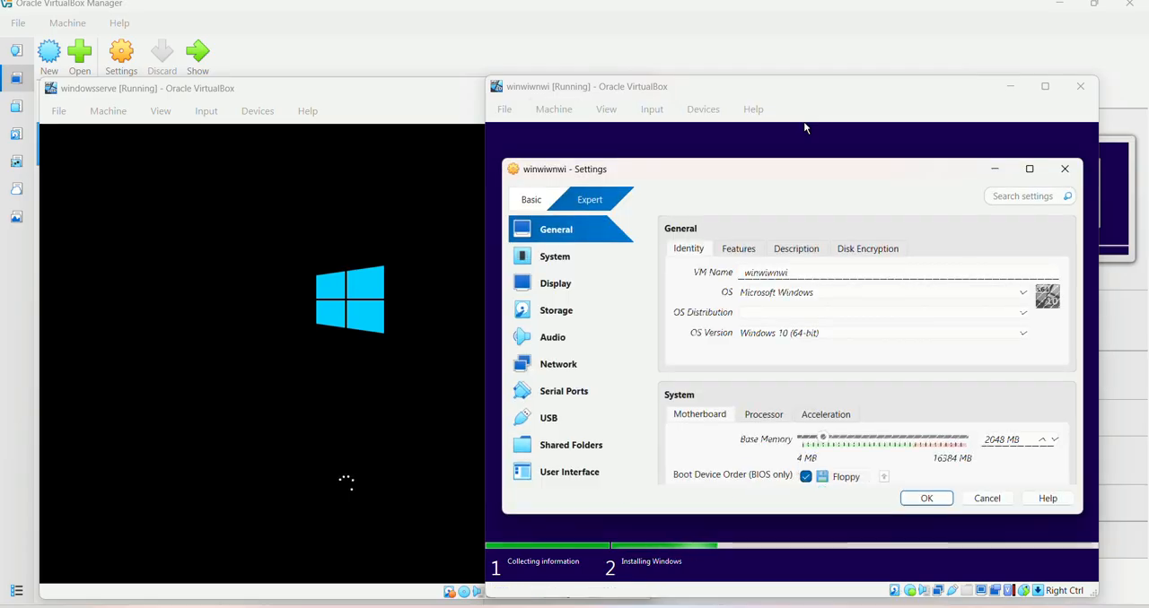
left_click(548, 365)
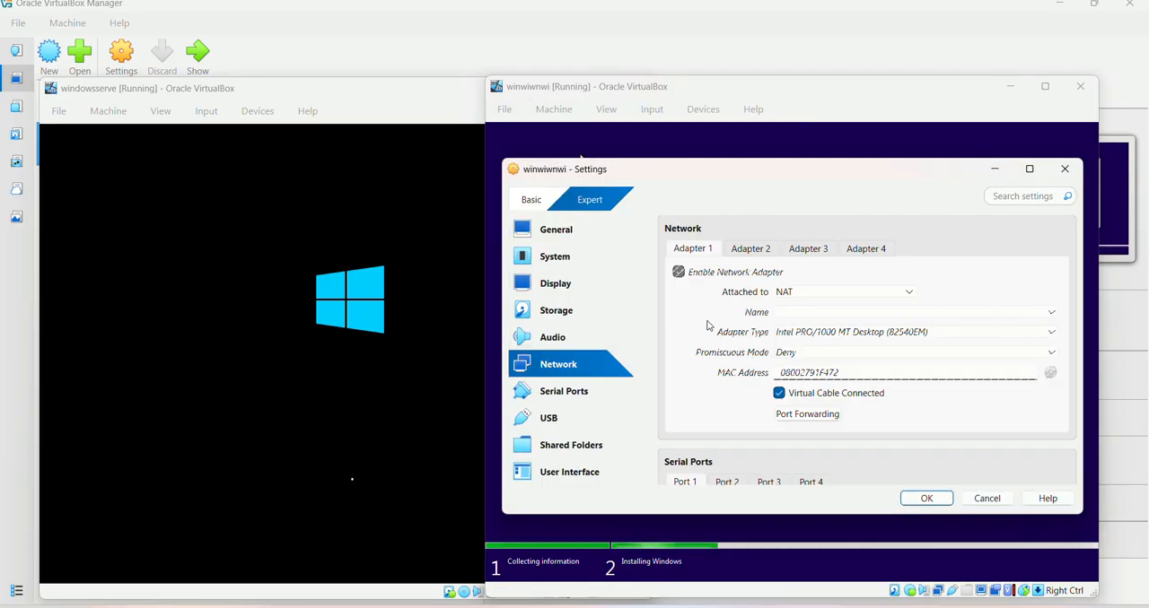
left_click(798, 293)
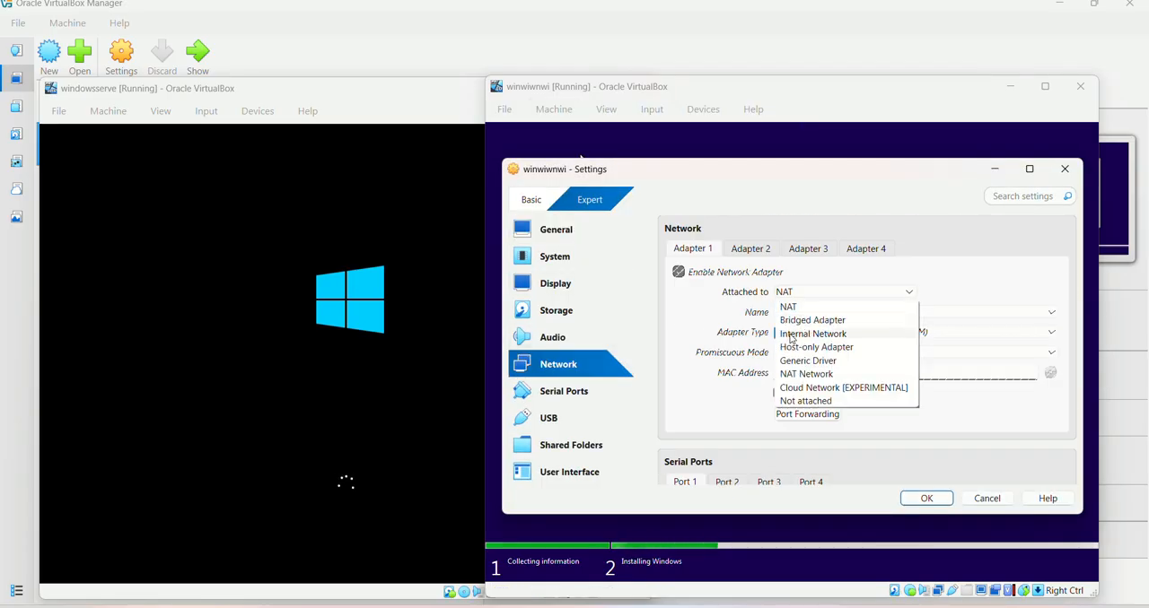
left_click(795, 334)
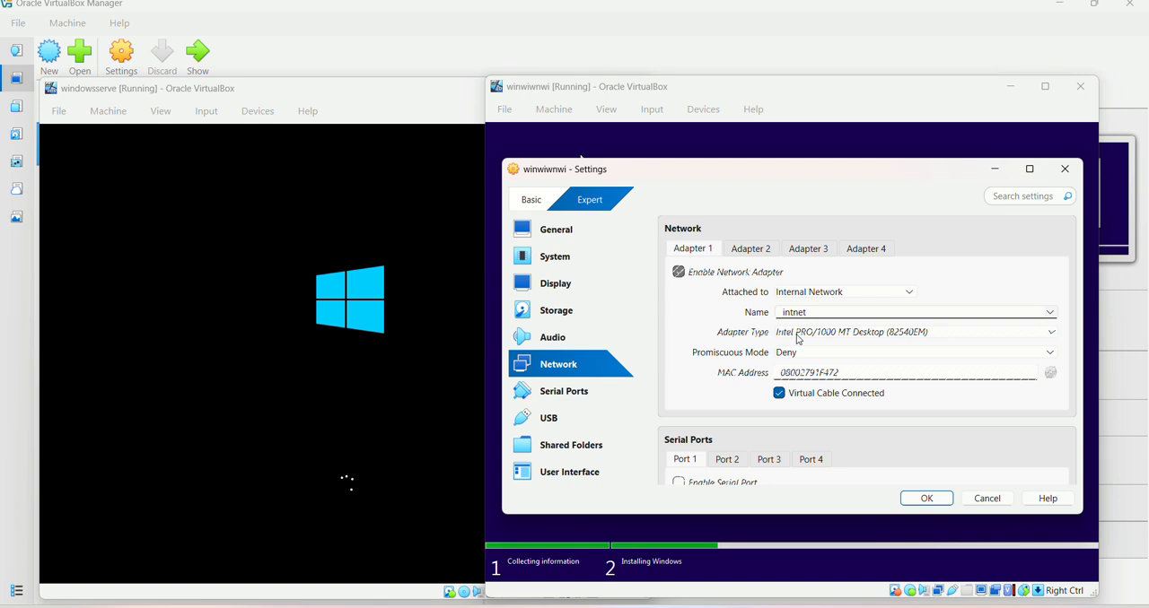
left_click(925, 499)
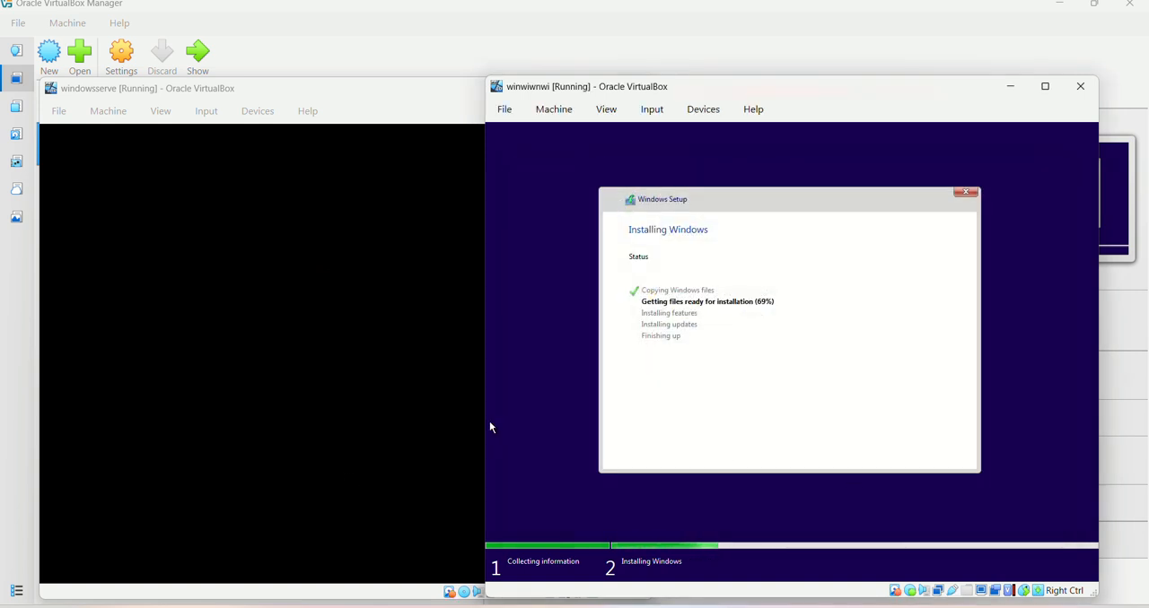
Unlock the windowsserve machine by sending it Ctrl-Alt-Del and sign in as Administrator with the account password
left_click(275, 392)
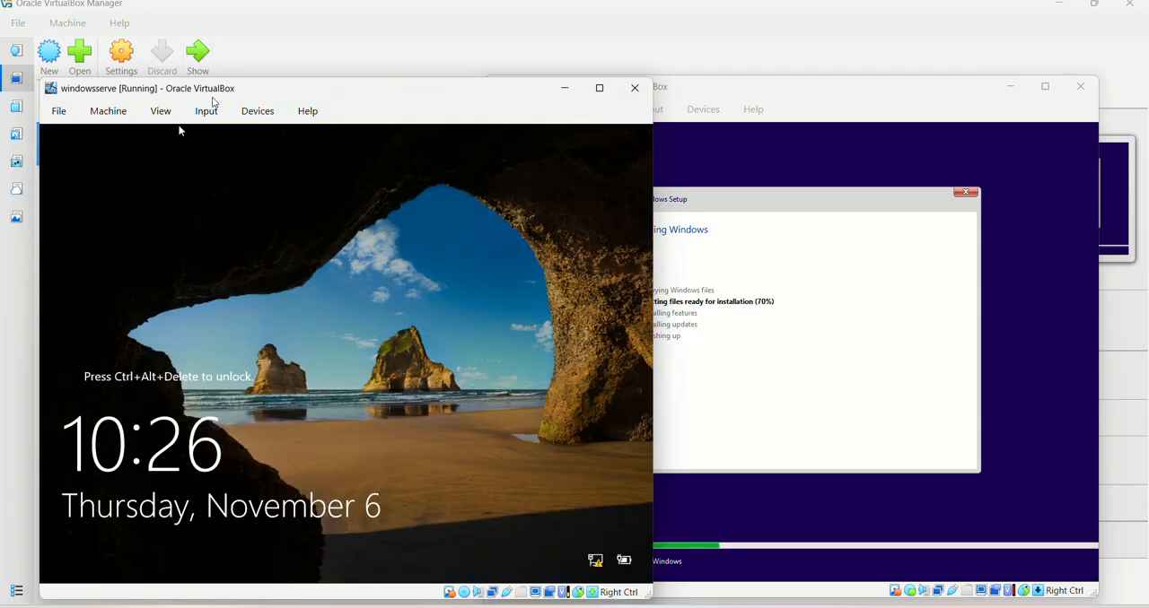
left_click(207, 111)
mouse_move(234, 136)
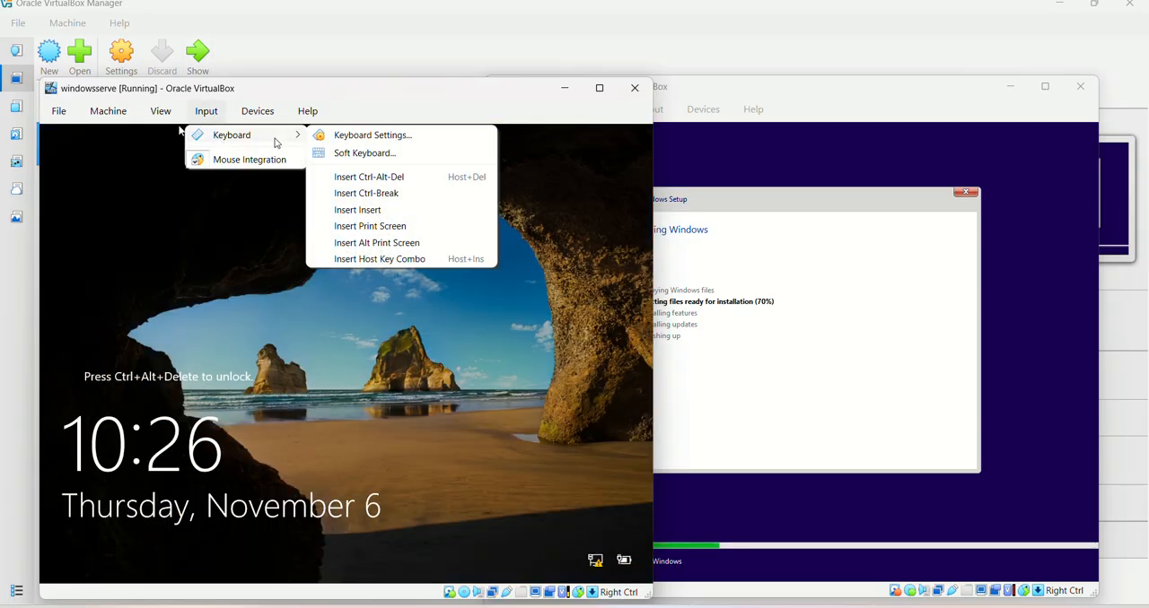
left_click(367, 178)
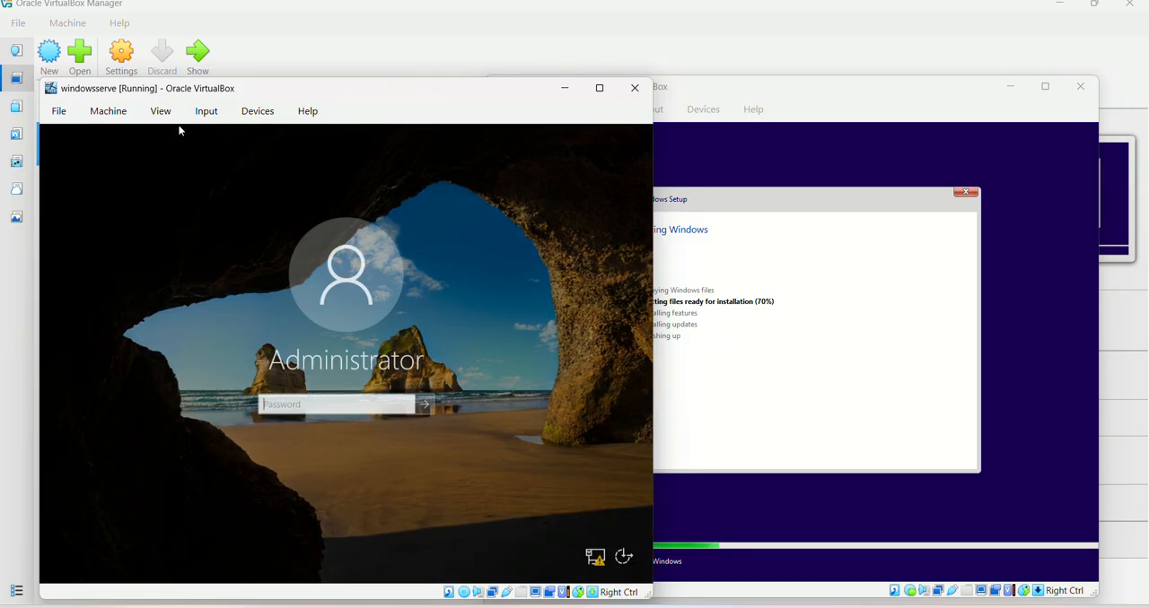
type("••••")
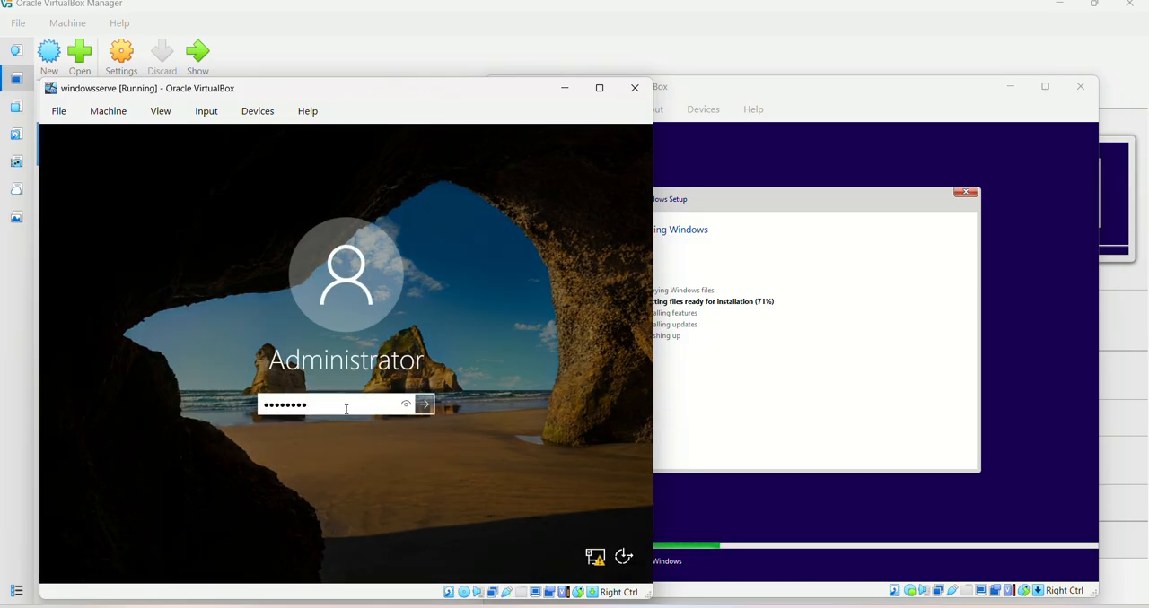
type("••••")
key("Return")
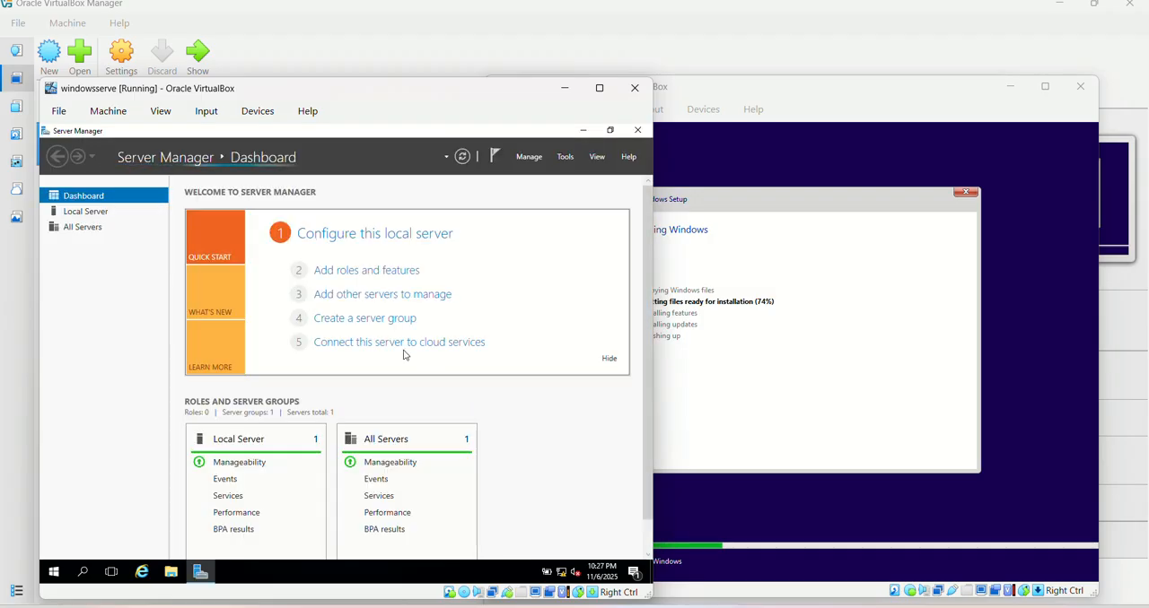
Start the Add Roles and Features Wizard and advance to role selection with role-based installation on the 192.168.1.4 server
left_click(369, 272)
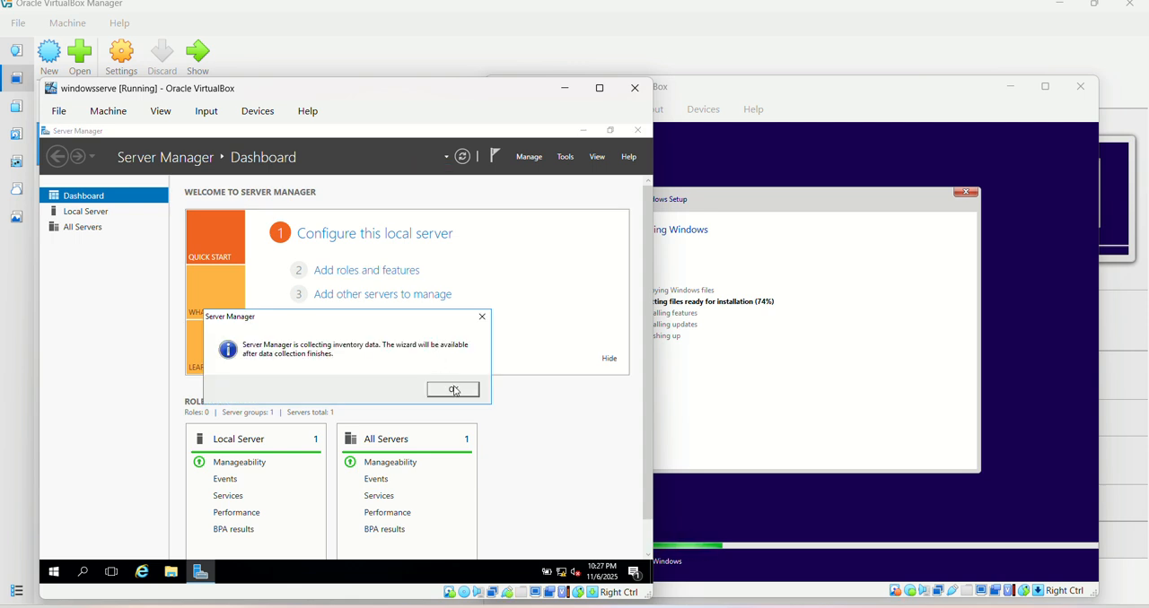
left_click(453, 390)
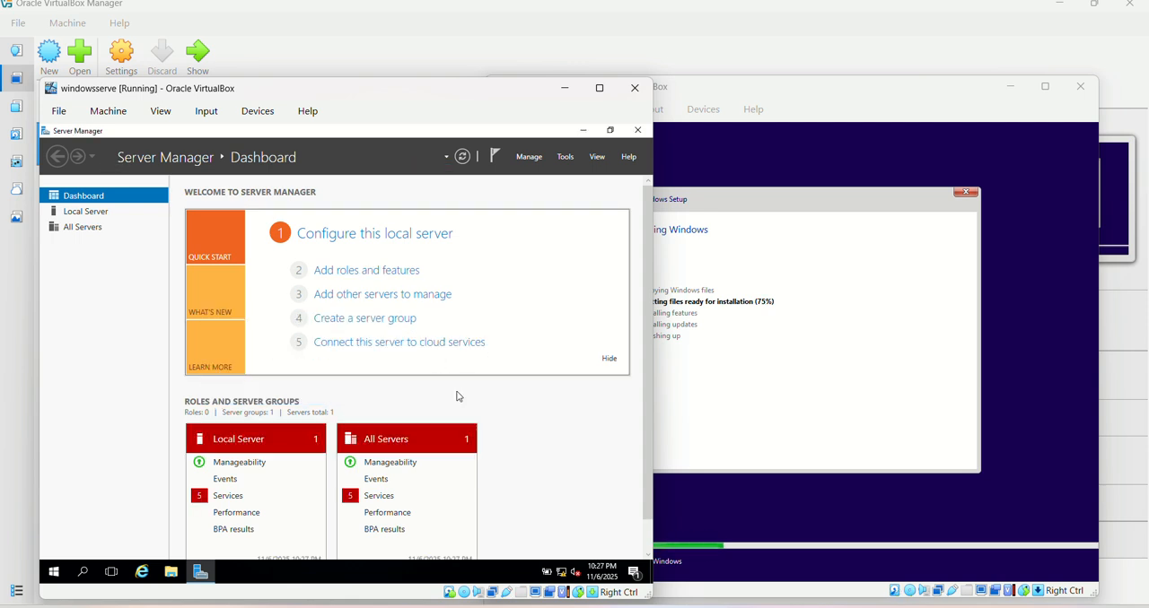
left_click(377, 272)
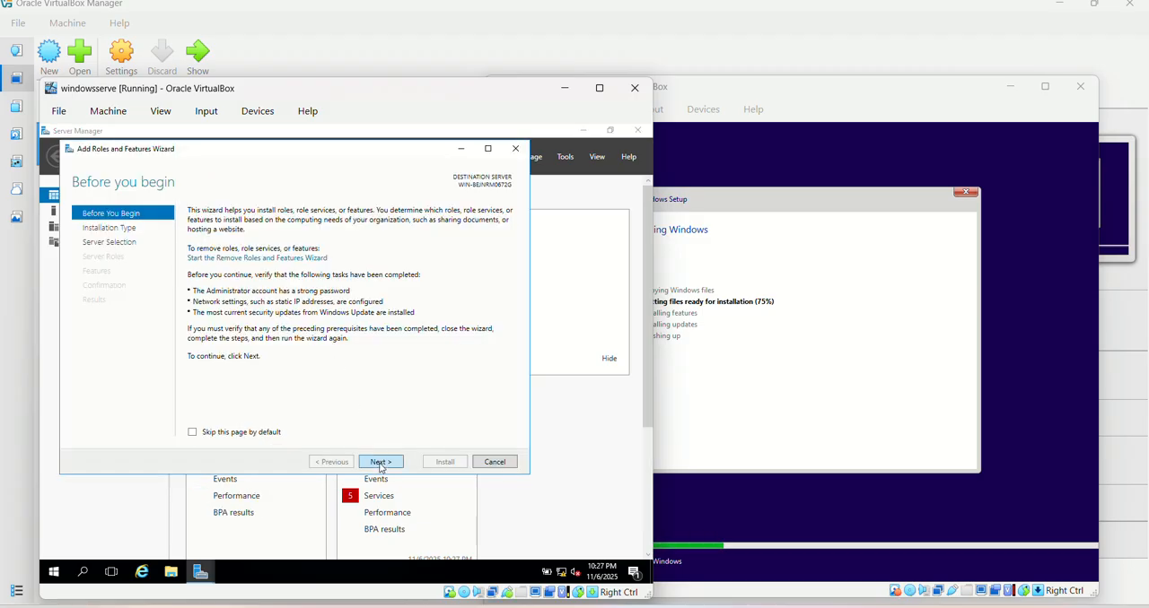
left_click(381, 464)
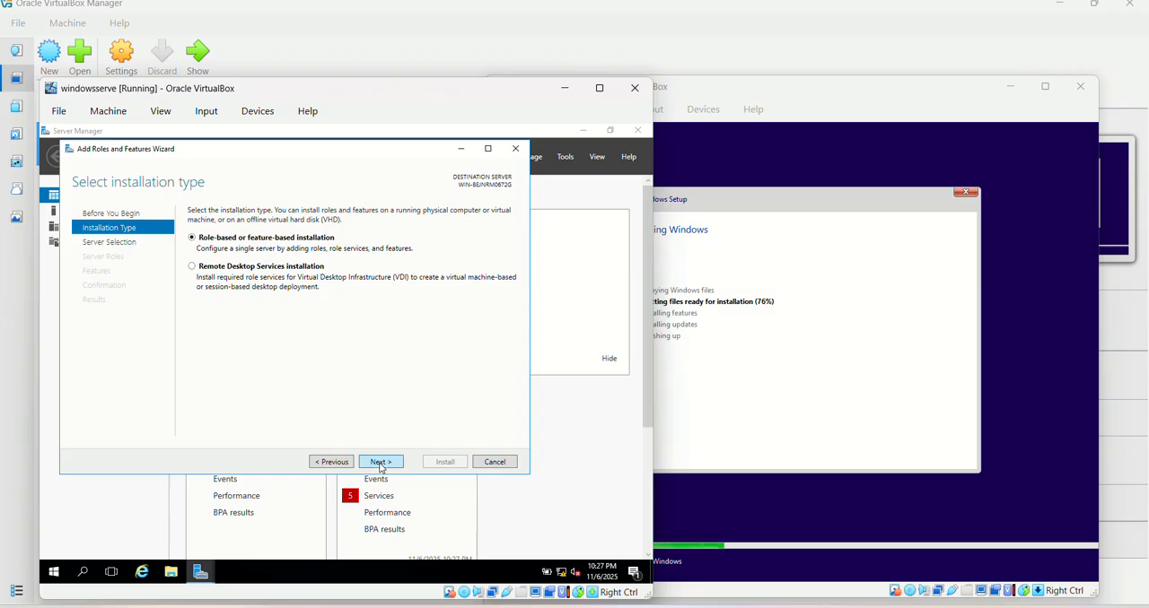
left_click(381, 462)
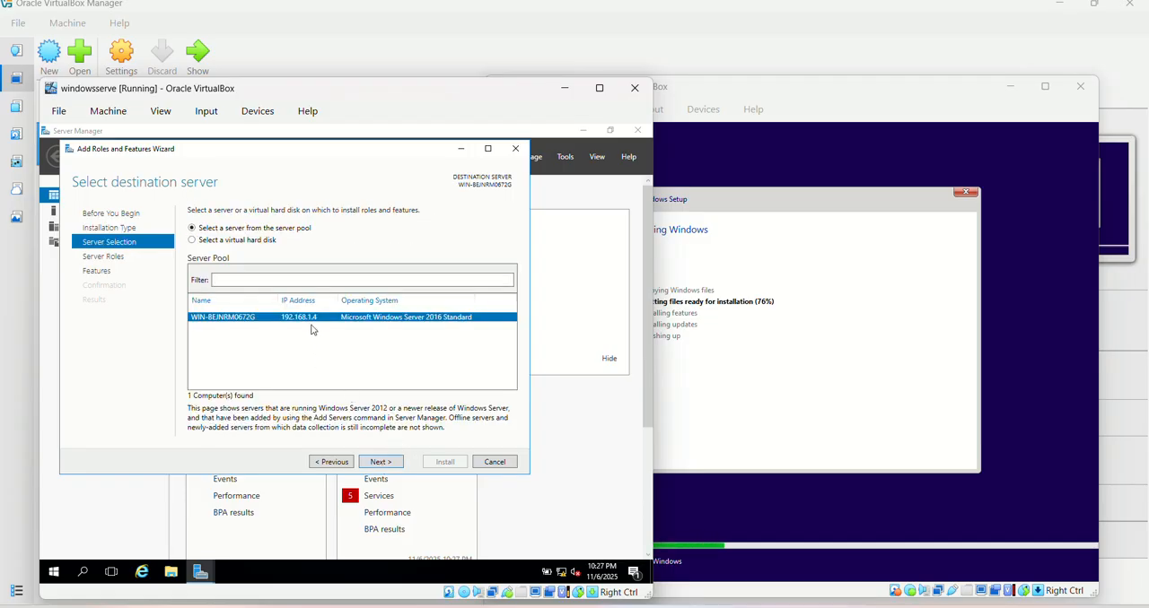
left_click(377, 463)
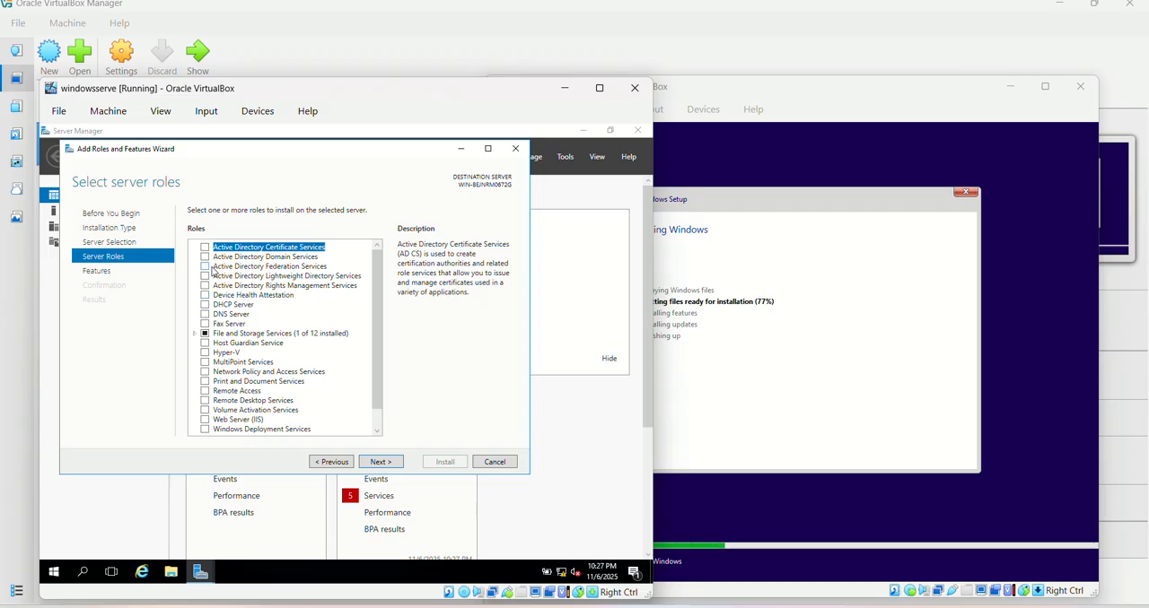
Select the Active Directory Domain Services, DHCP Server and DNS Server roles, including their required management tools
left_click(205, 258)
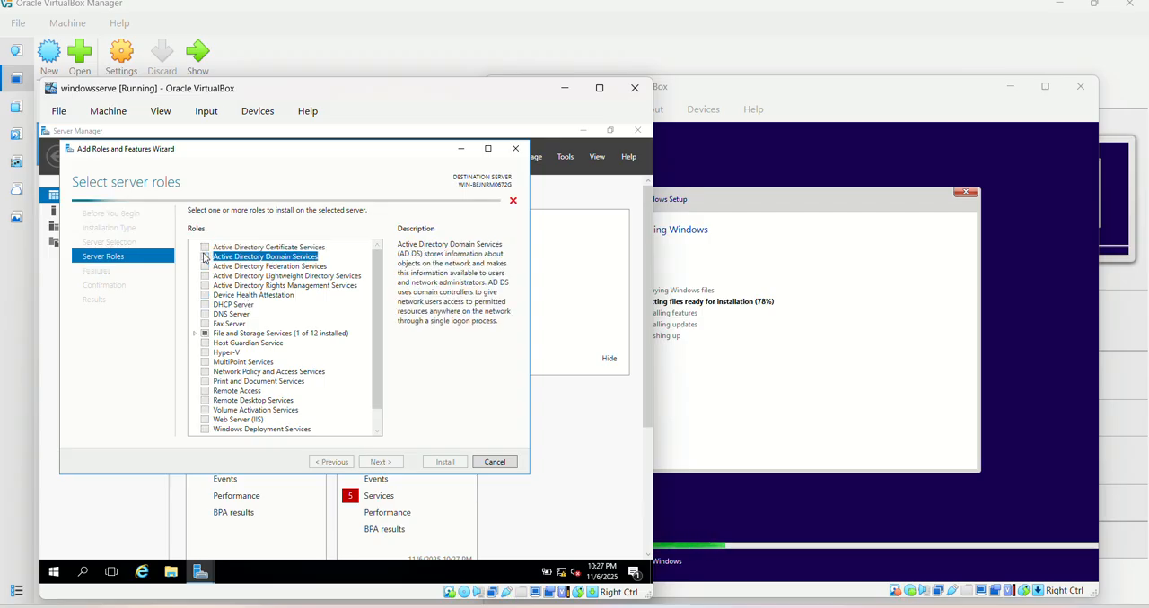
left_click(331, 415)
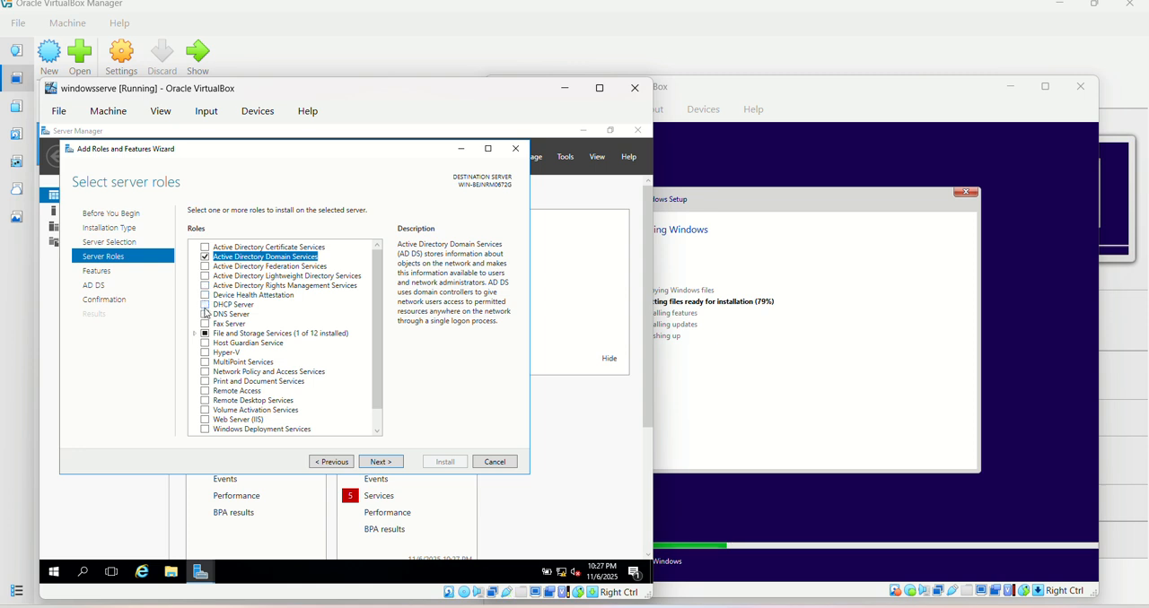
left_click(205, 306)
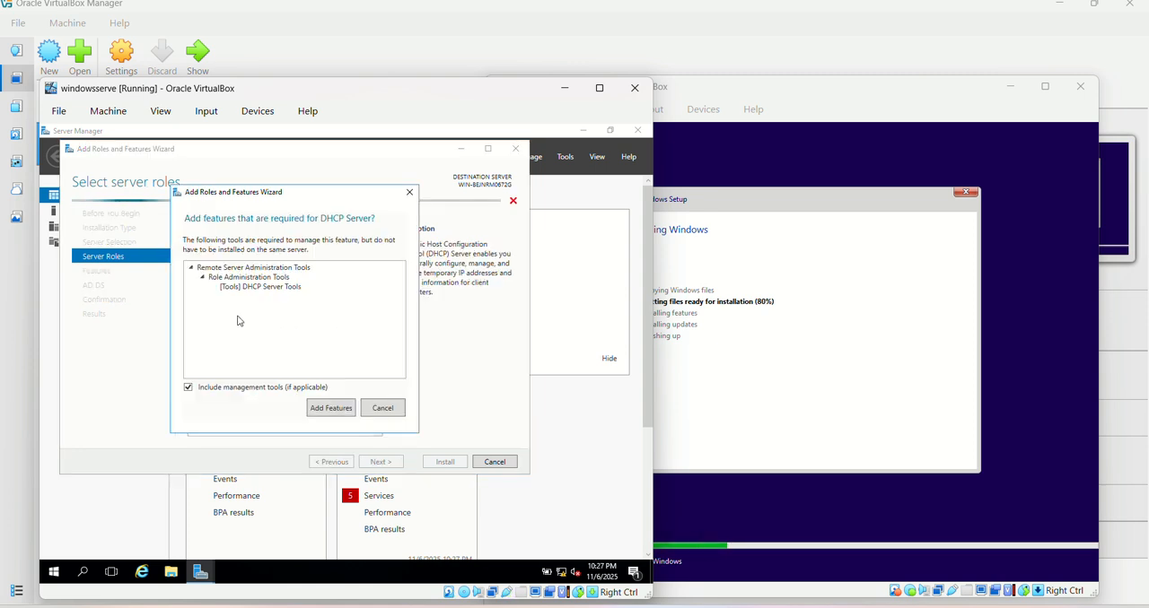
left_click(332, 410)
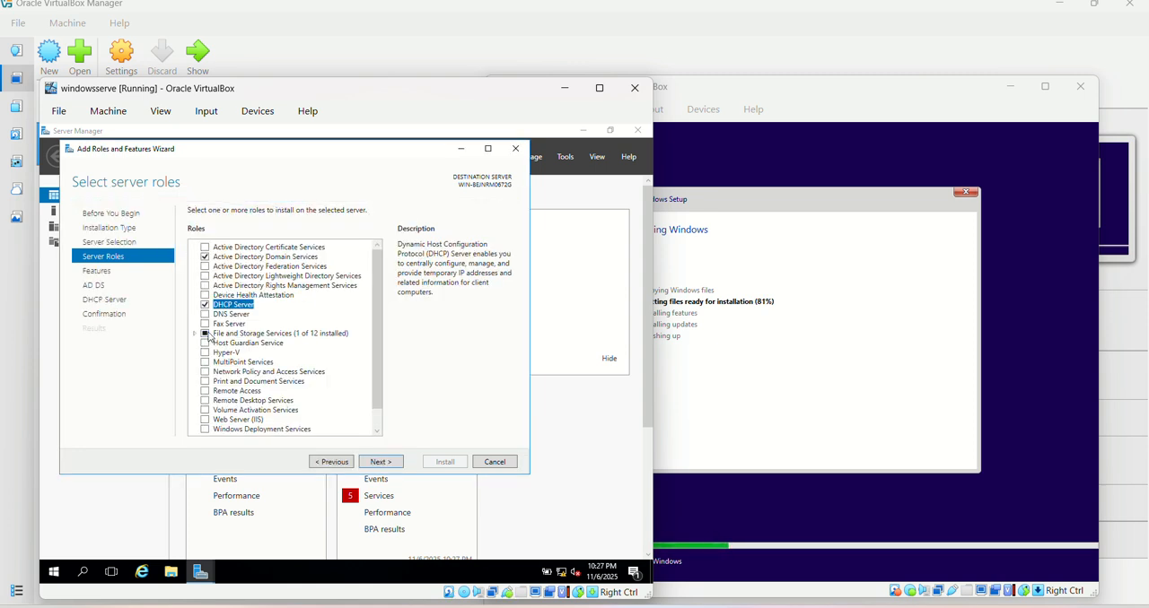
left_click(206, 314)
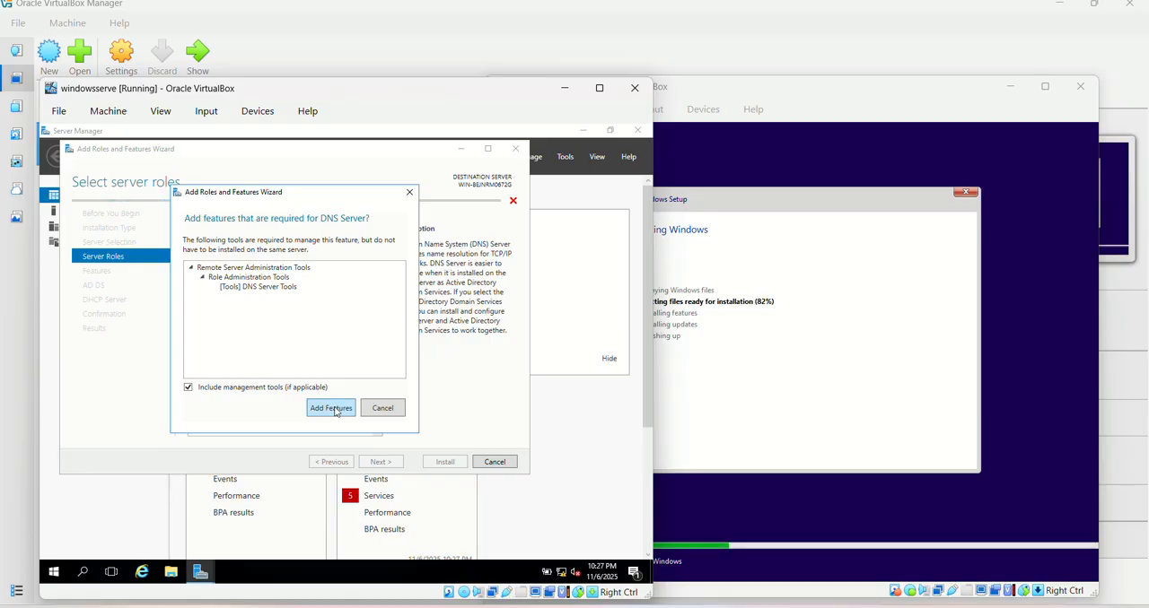
left_click(336, 411)
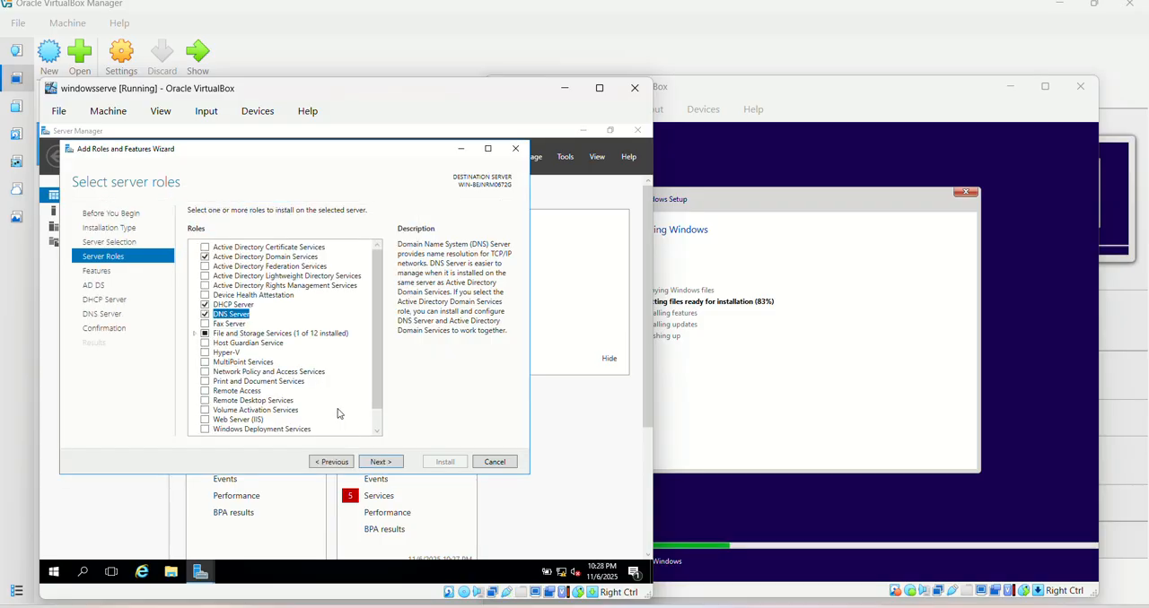
Accept the default features and role pages in the Add Roles and Features Wizard and install the selected roles
left_click(380, 462)
left_click(381, 462)
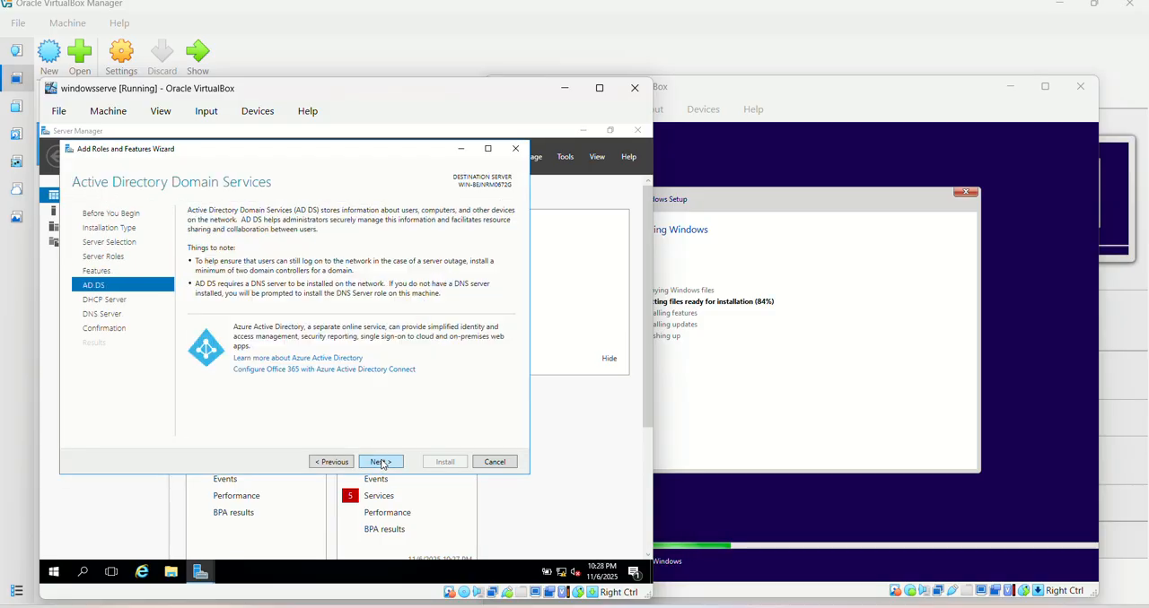
left_click(381, 462)
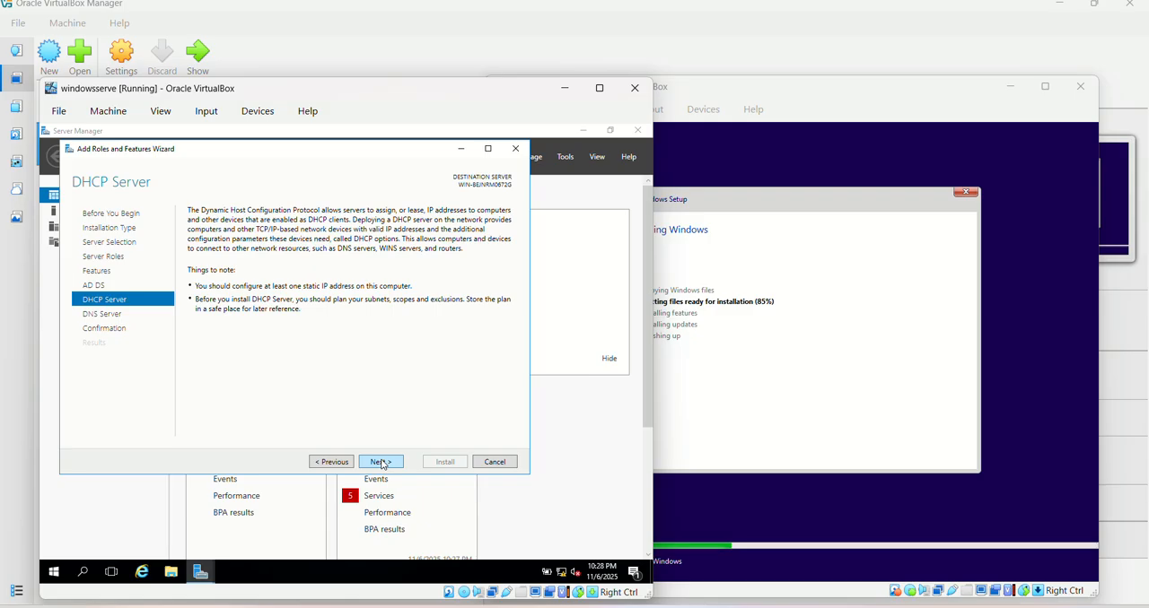
left_click(381, 462)
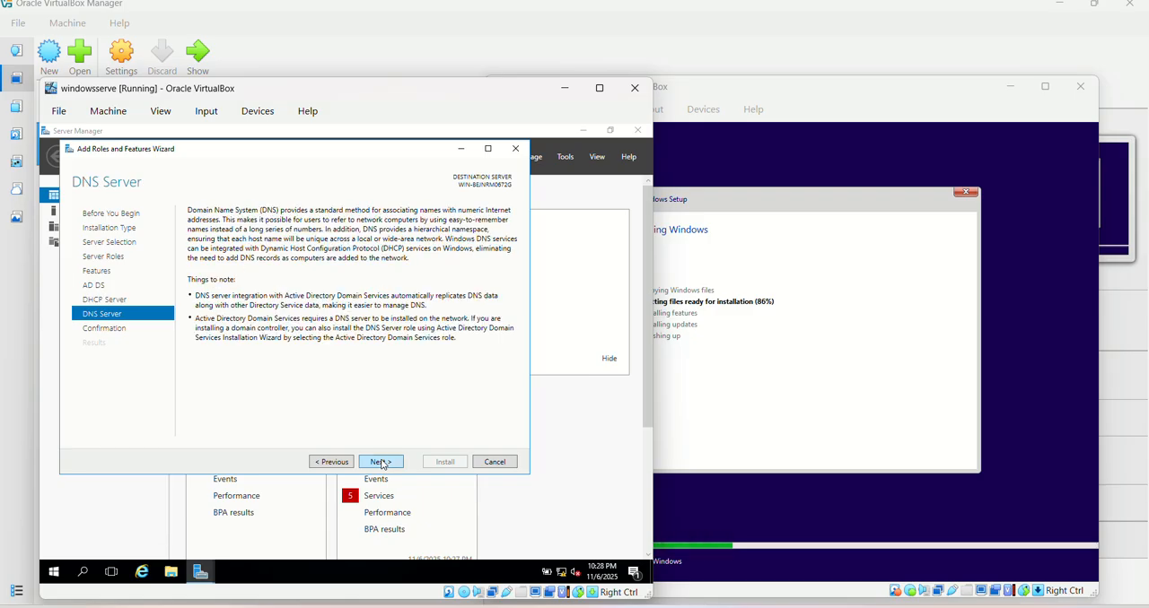
left_click(381, 462)
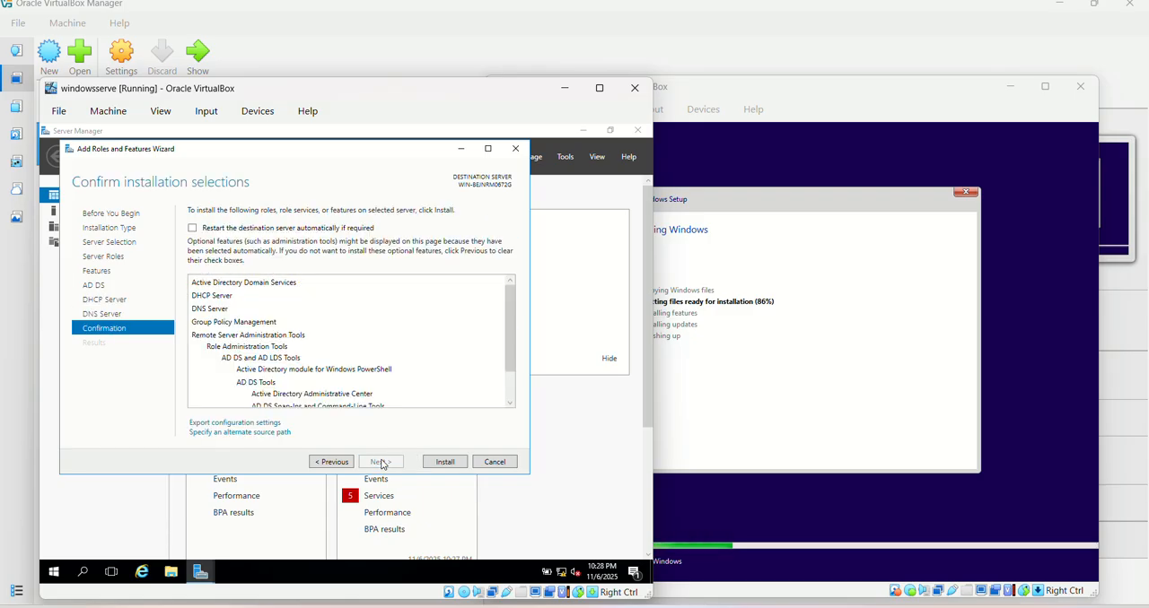
left_click(446, 462)
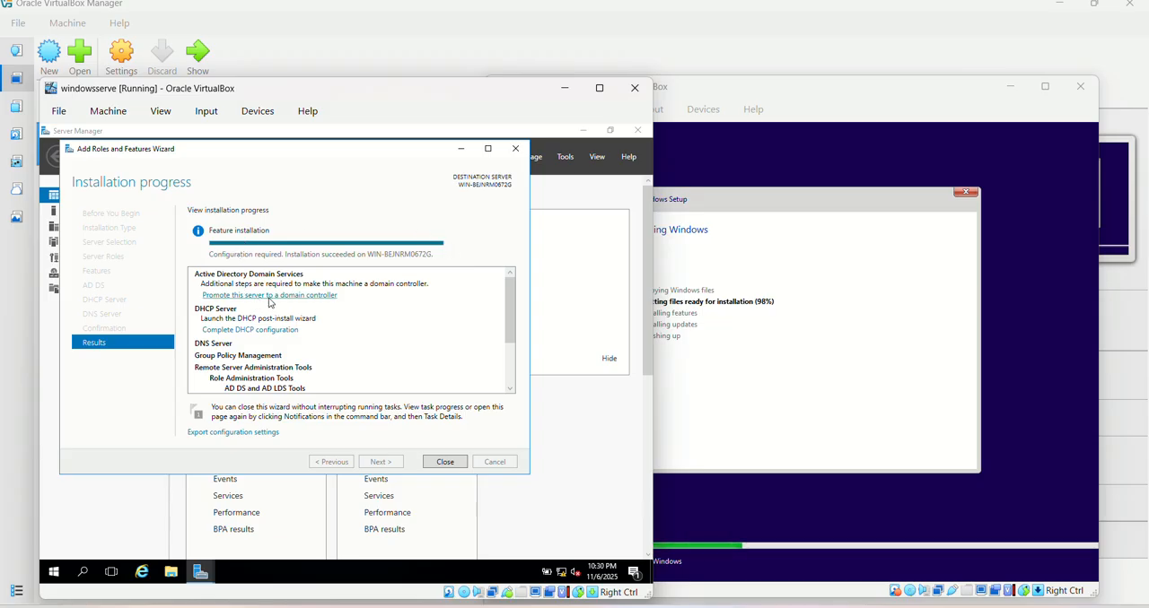
Start promoting the server to a domain controller in a new forest with root domain name cruz.local
left_click(279, 295)
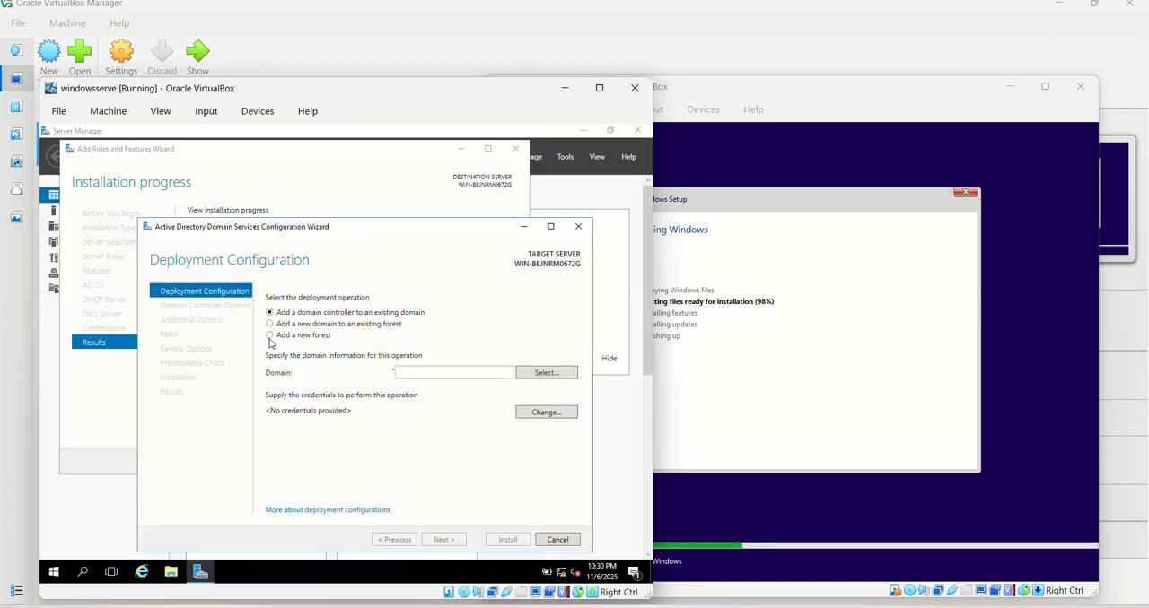
left_click(269, 336)
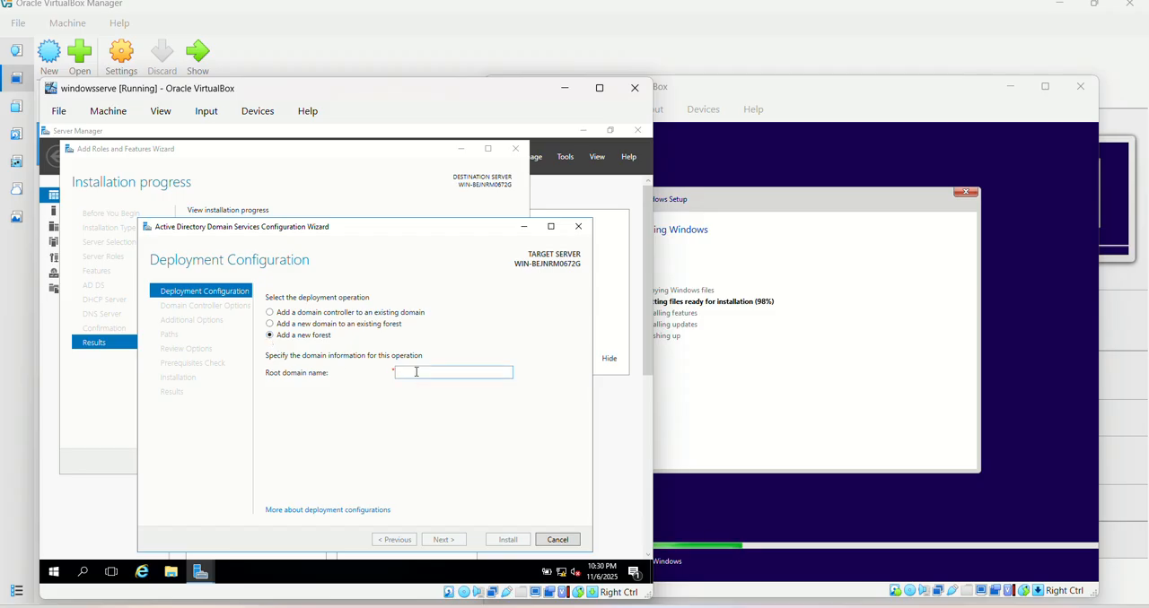
type("cruz")
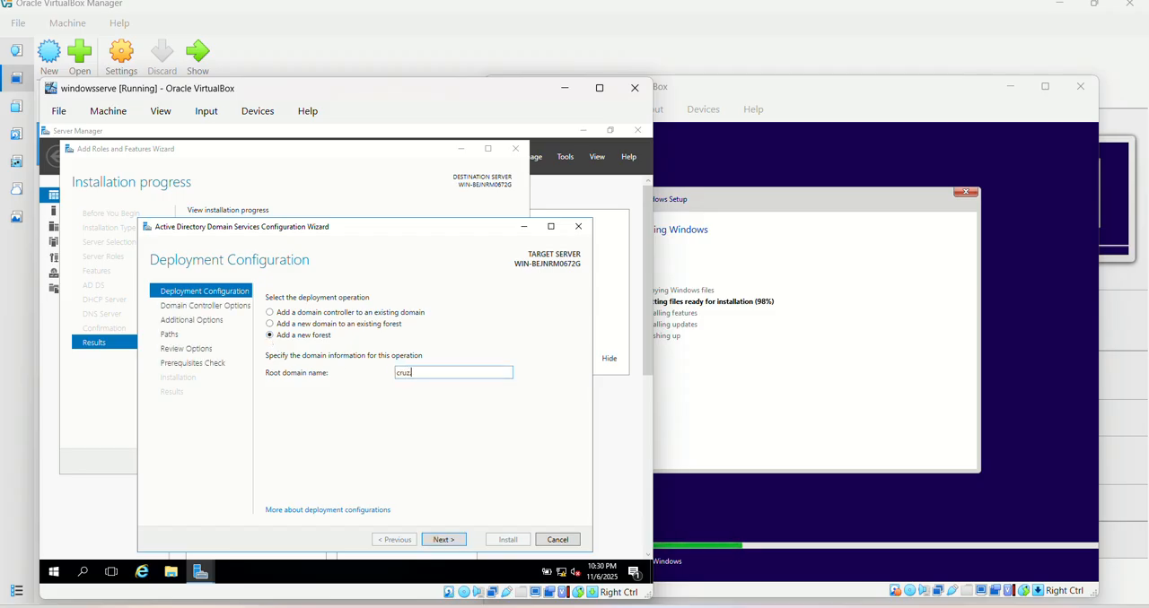
type(".local")
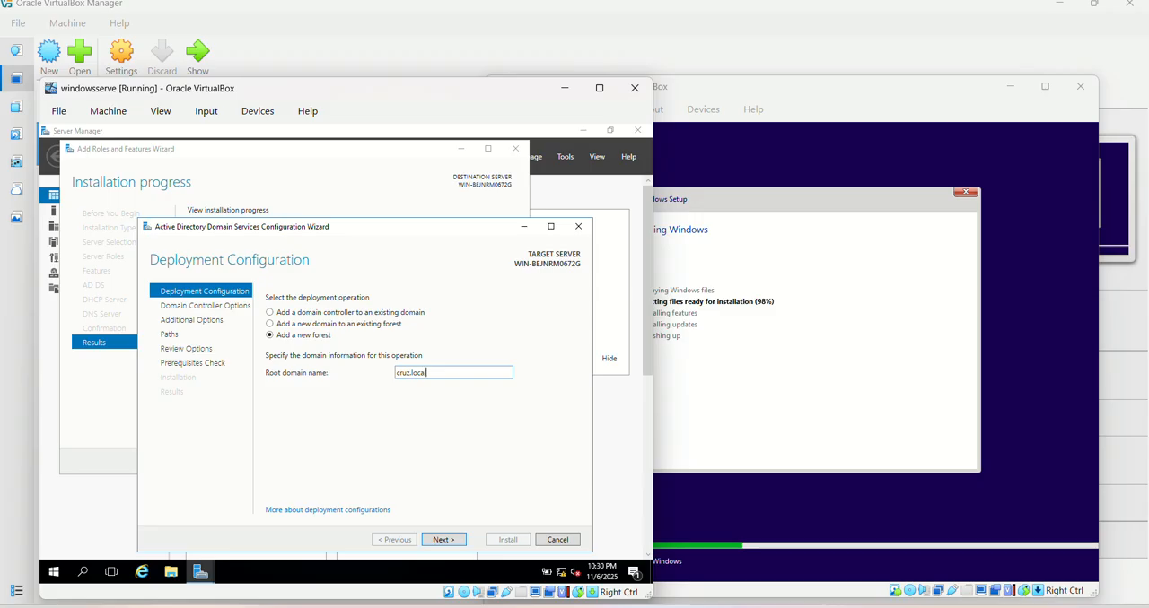
left_click(443, 539)
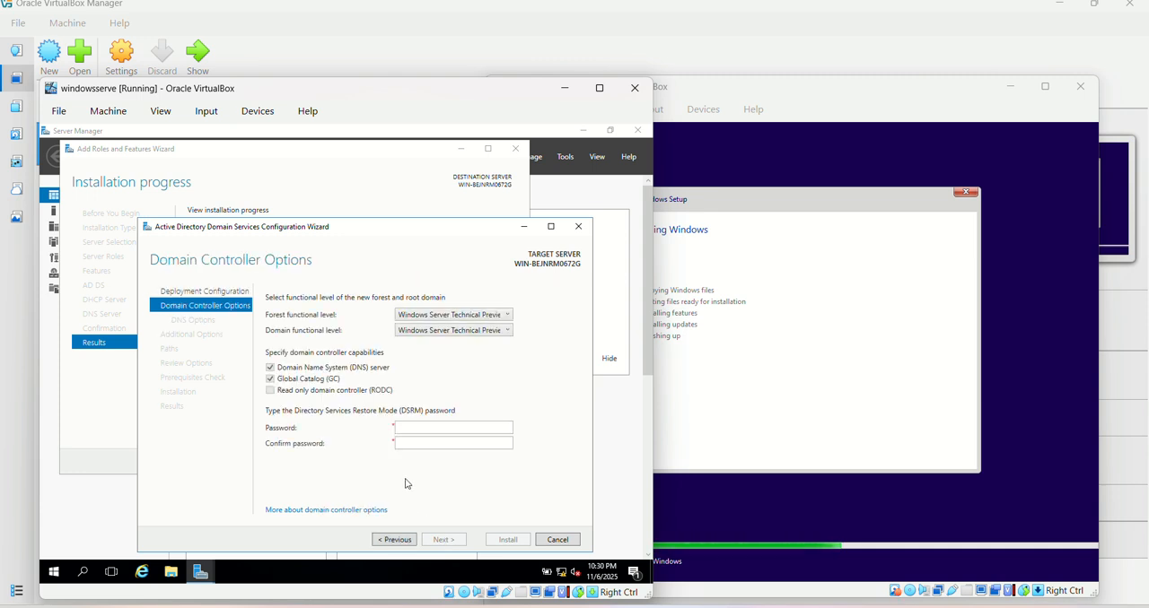
Enter and confirm the Directory Services Restore Mode (DSRM) password, keeping the default domain controller options, and continue to DNS Options
left_click(414, 428)
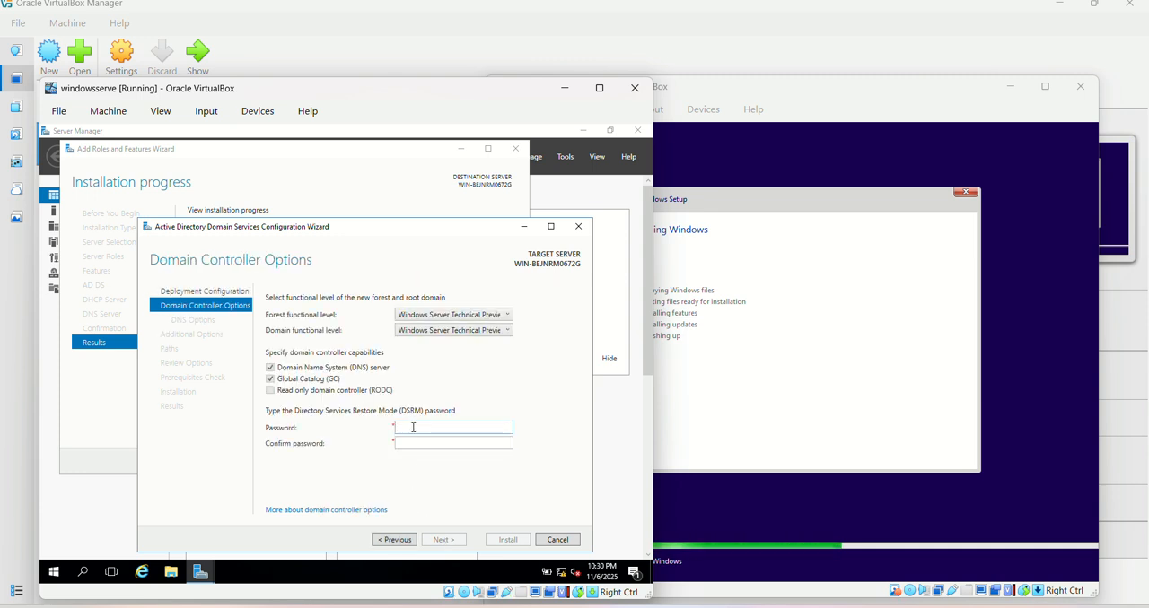
type("12345678")
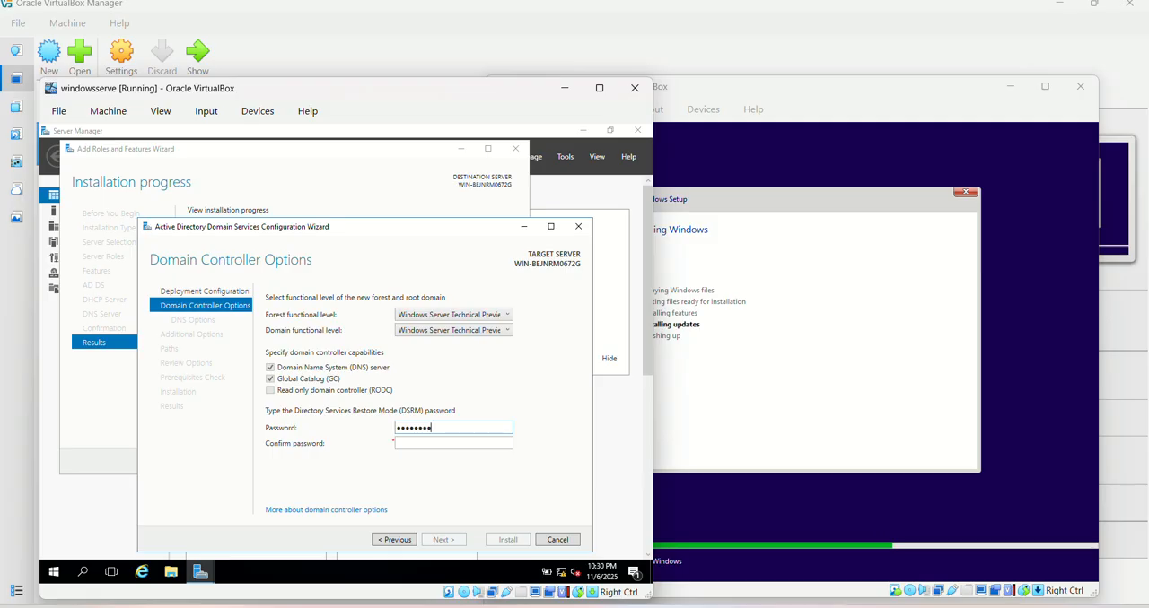
key("Tab")
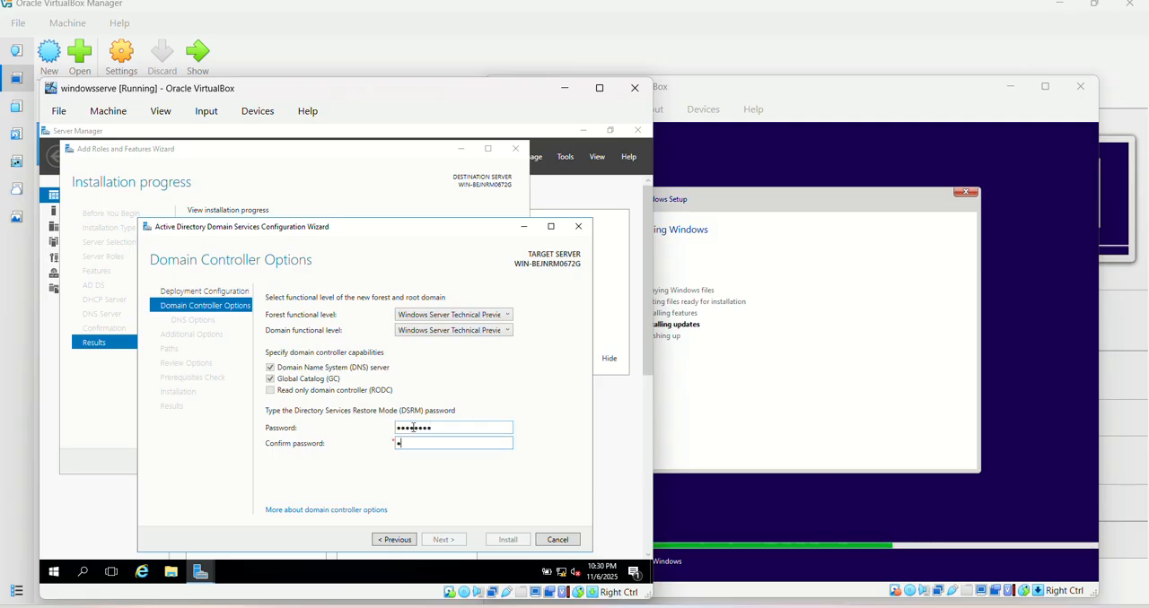
type("1234567")
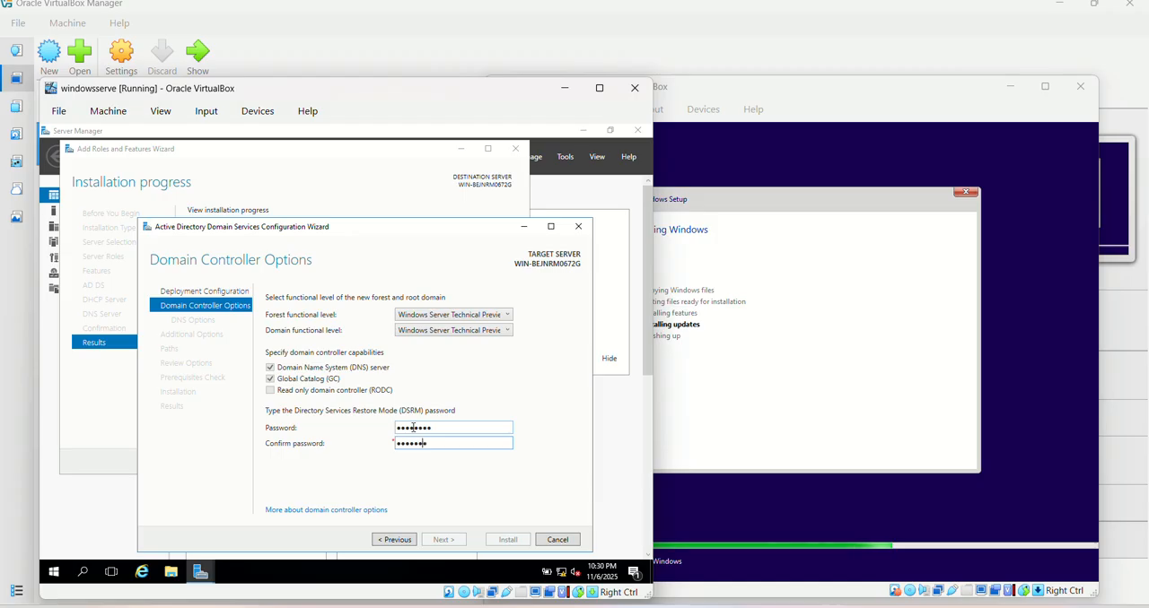
type("8")
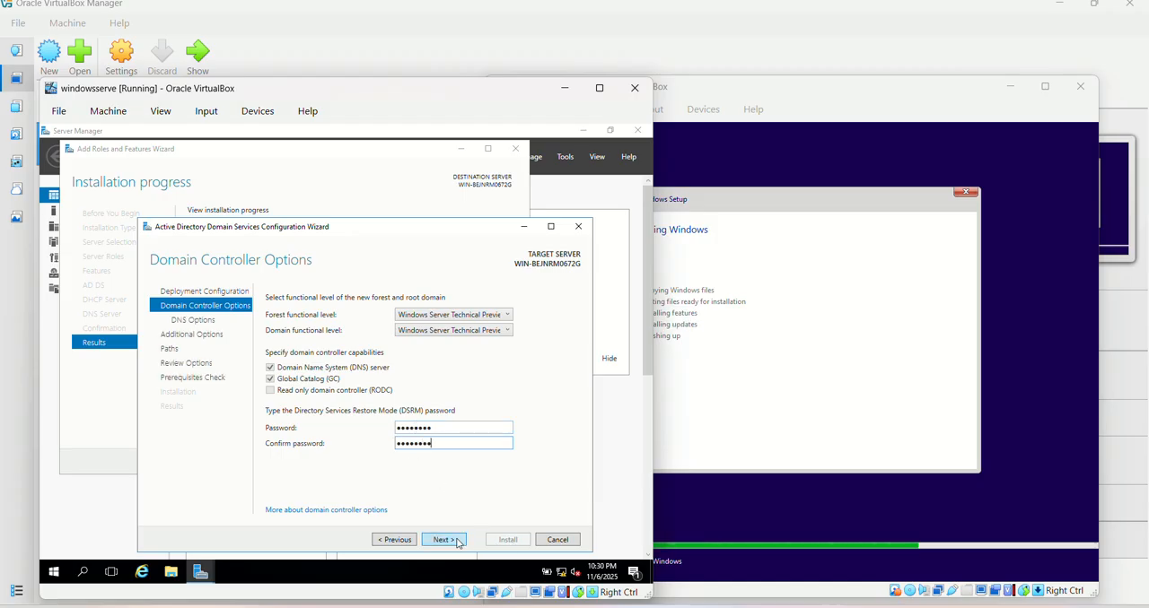
left_click(451, 541)
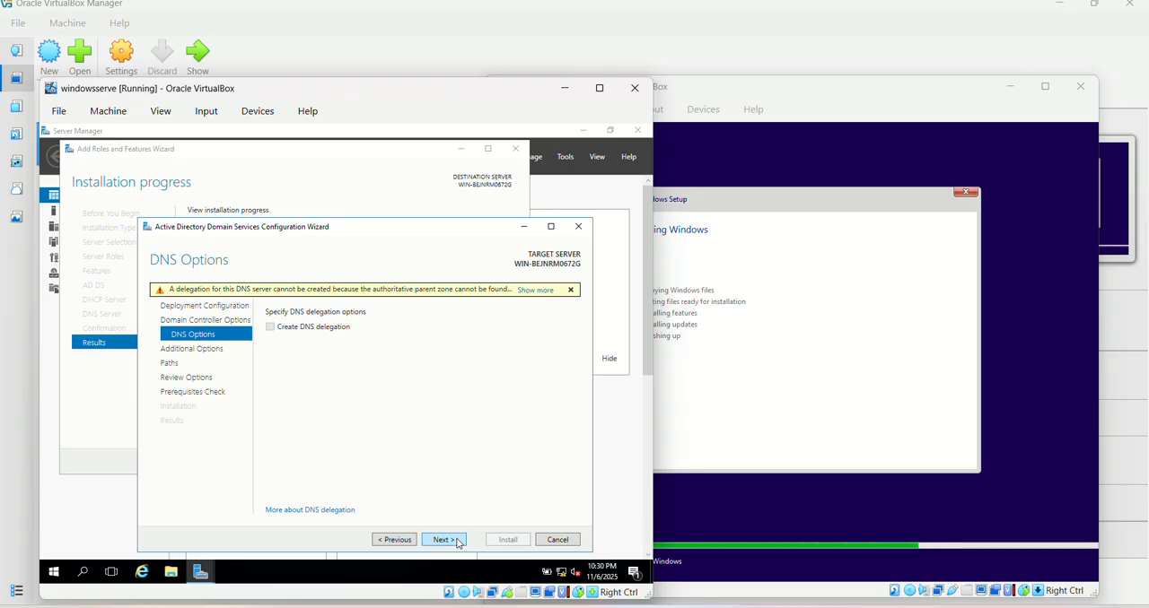
Accept the default DNS delegation, NetBIOS name and folder paths, run the prerequisites check and install the domain controller
left_click(453, 540)
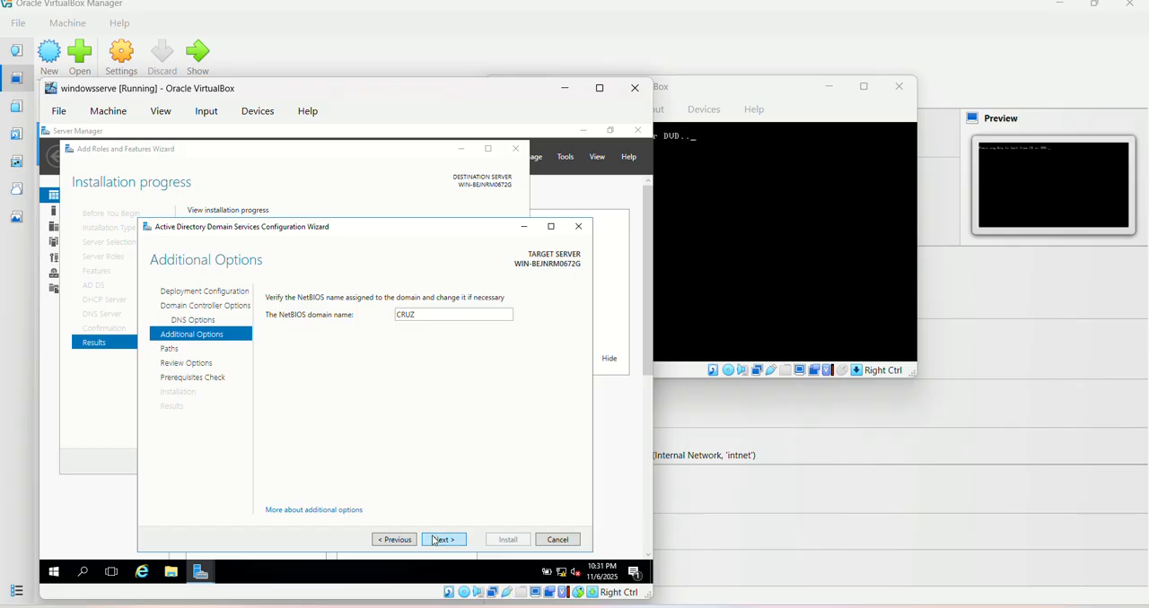
left_click(435, 541)
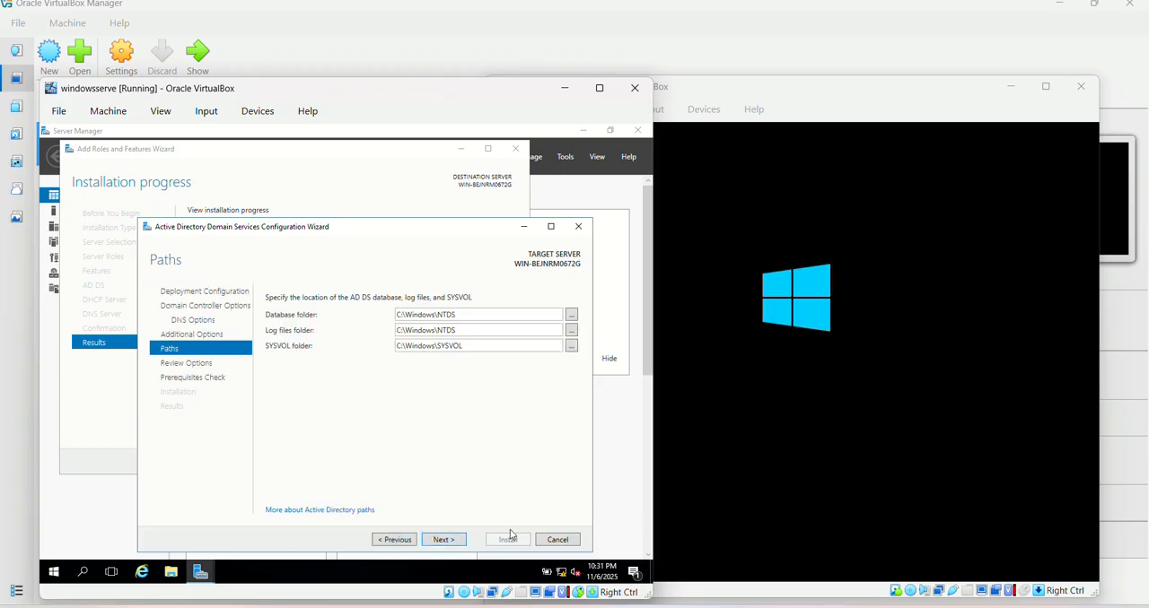
left_click(443, 540)
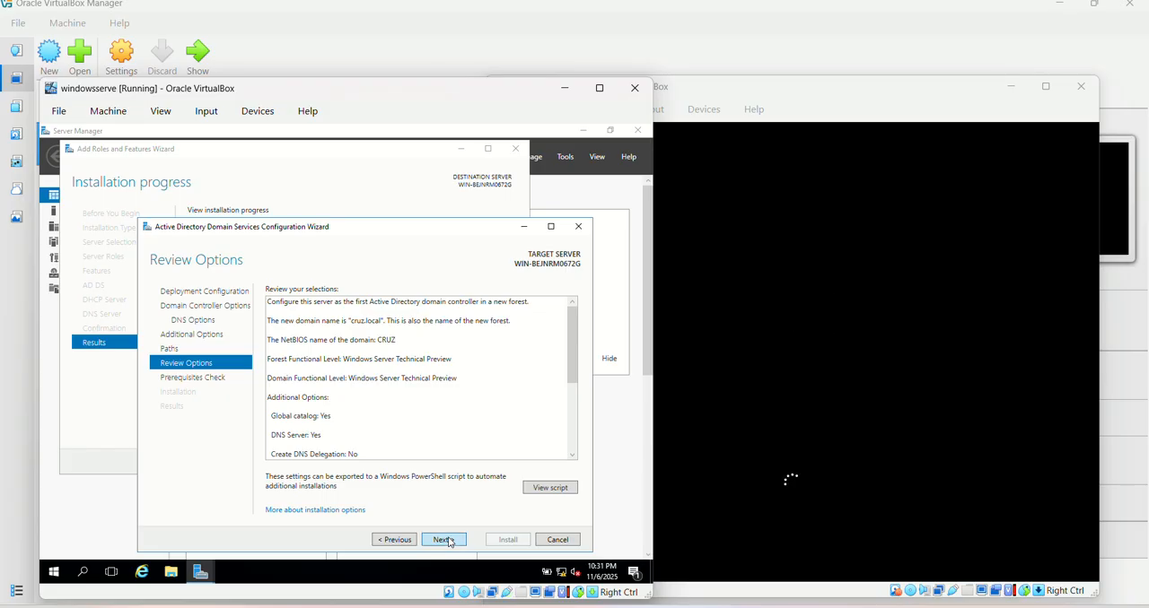
left_click(449, 541)
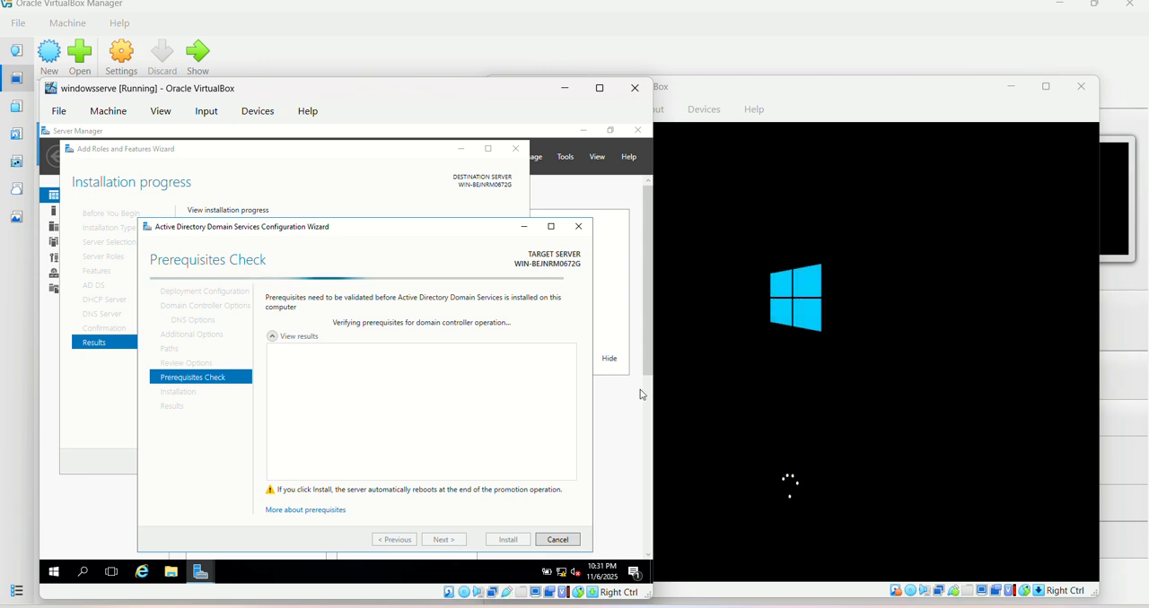
left_click(686, 395)
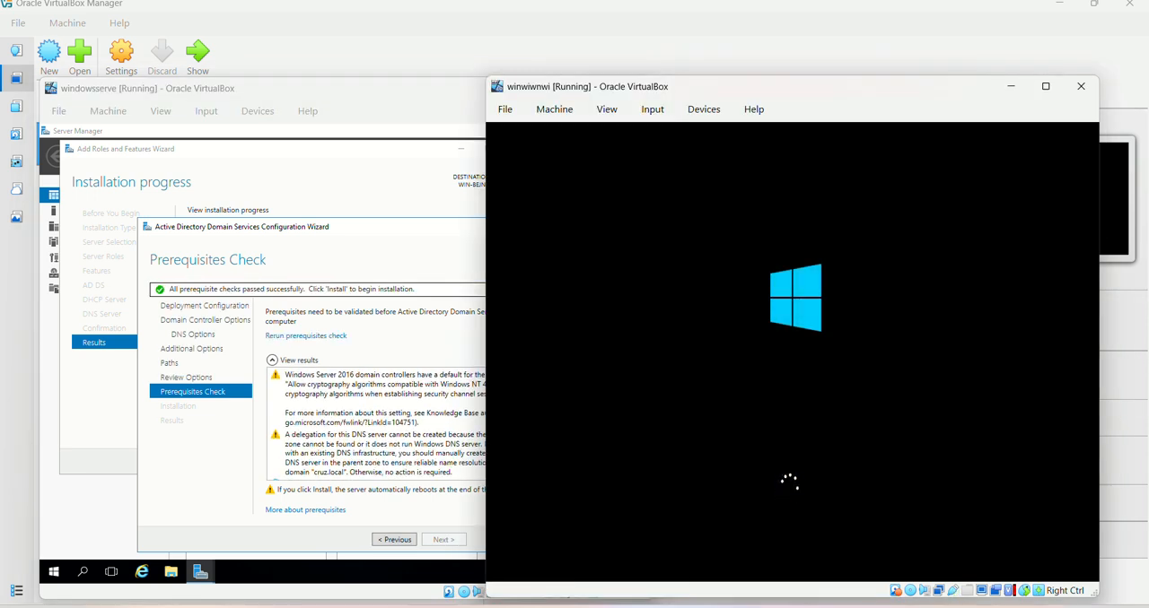
left_click(431, 341)
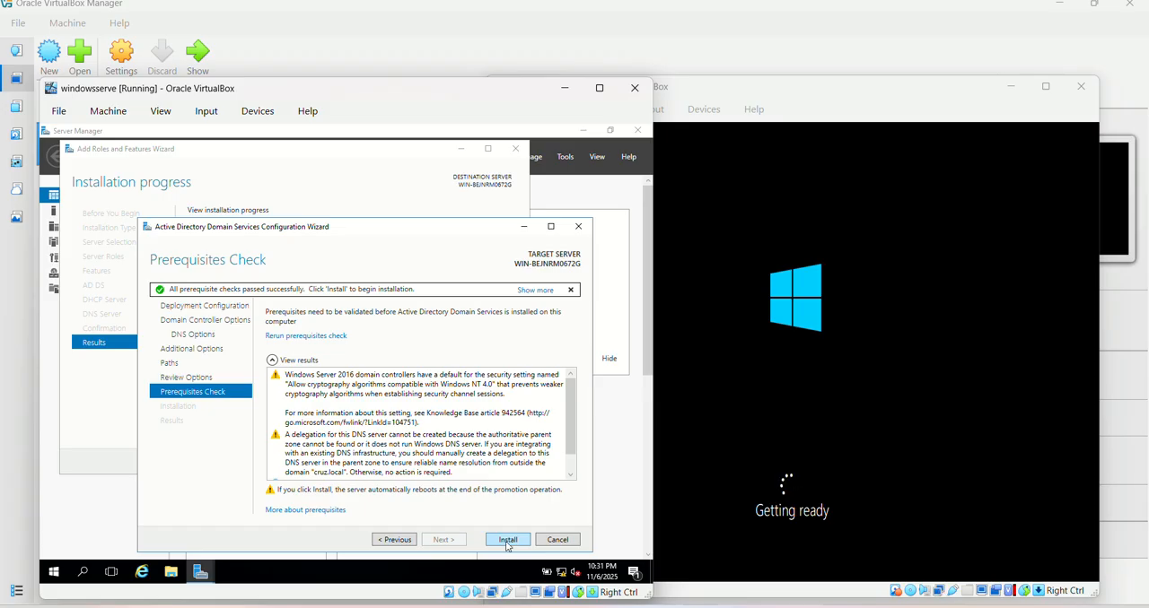
left_click(507, 543)
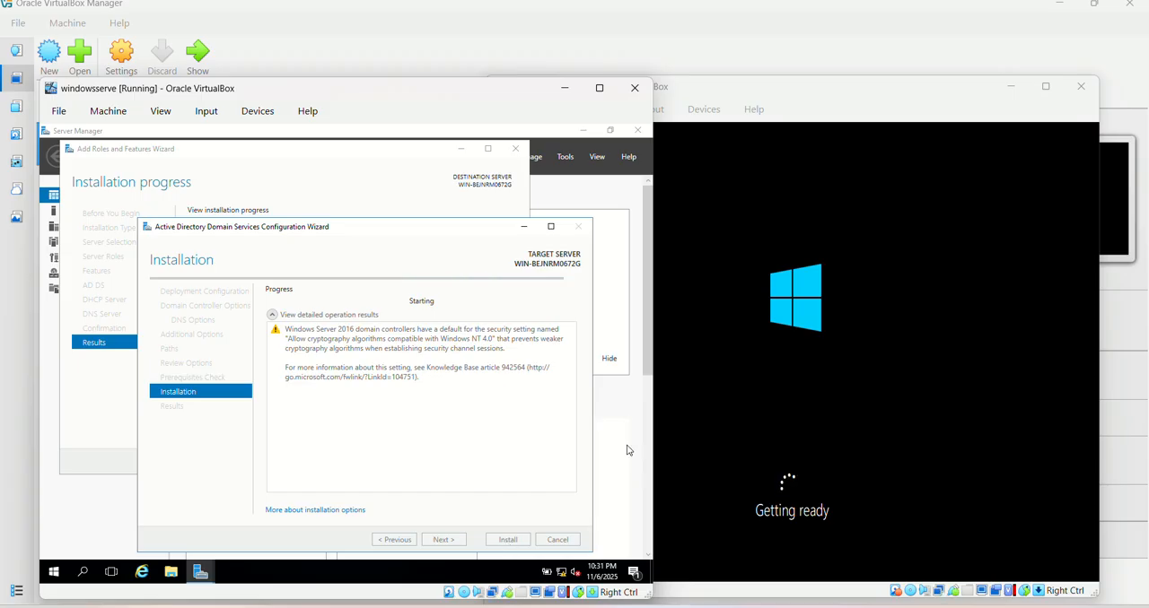
Dismiss the server's sign-out notice and close the domain services configuration and role installation wizards
left_click(709, 439)
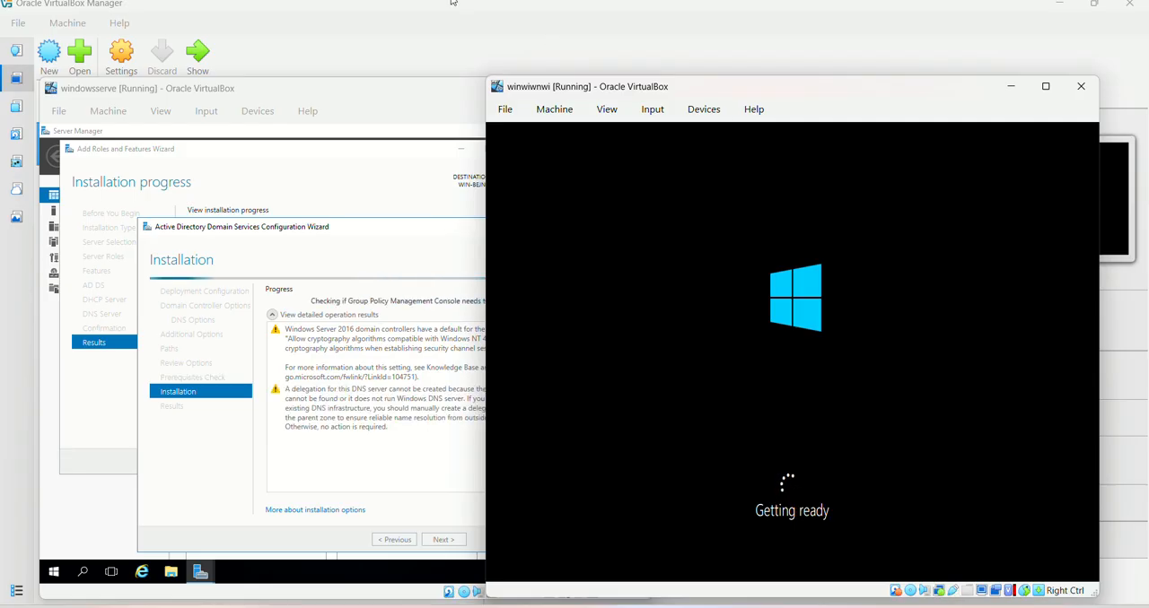
left_click(408, 100)
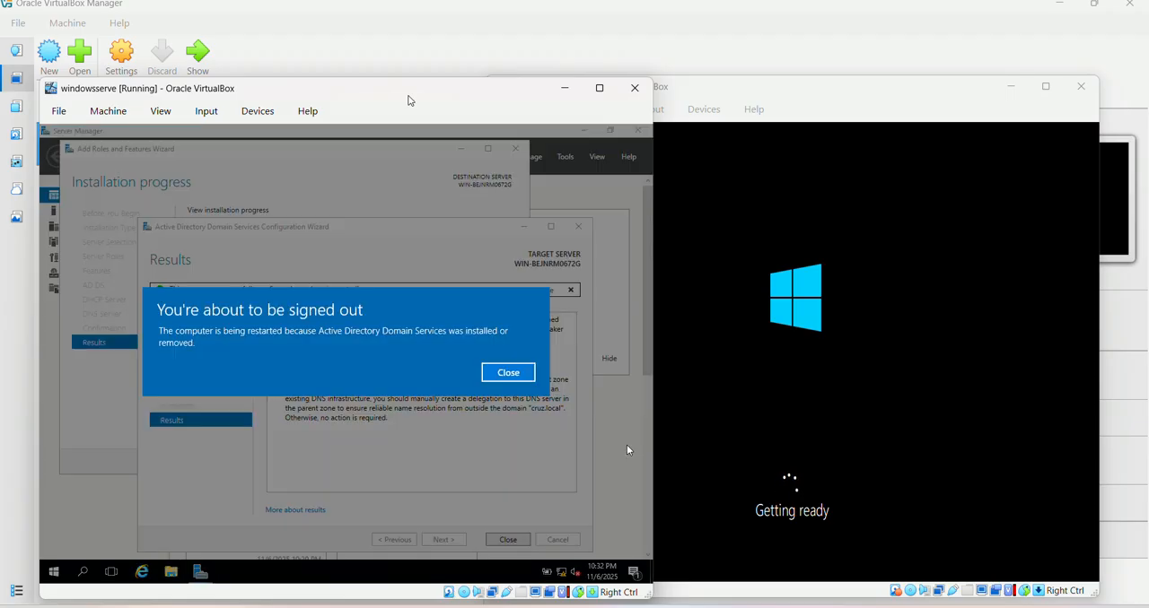
left_click(503, 374)
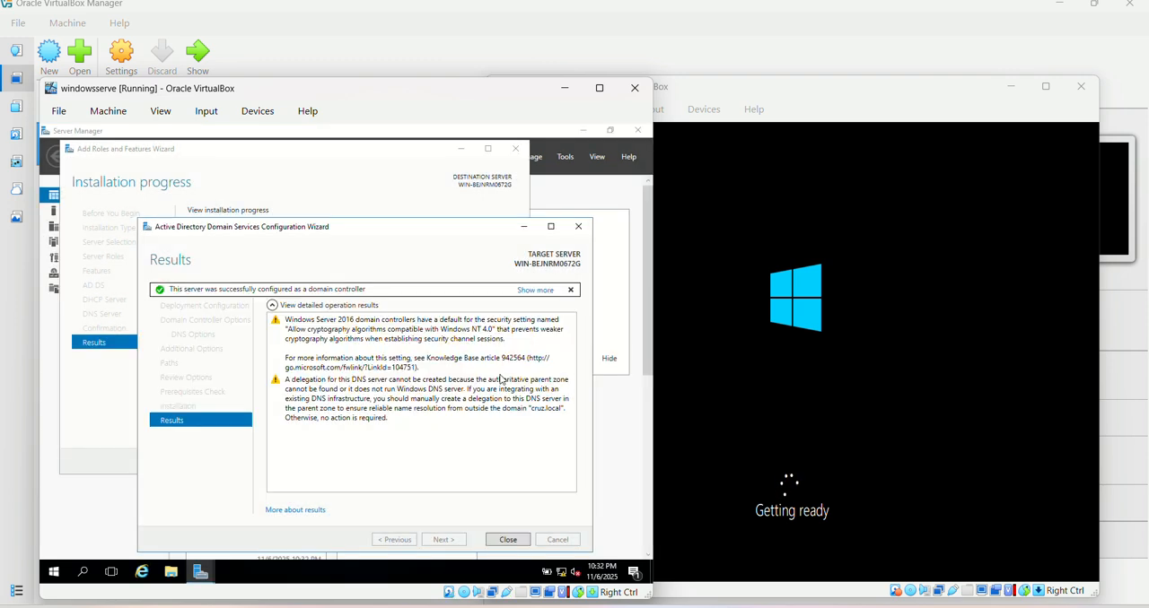
left_click(505, 539)
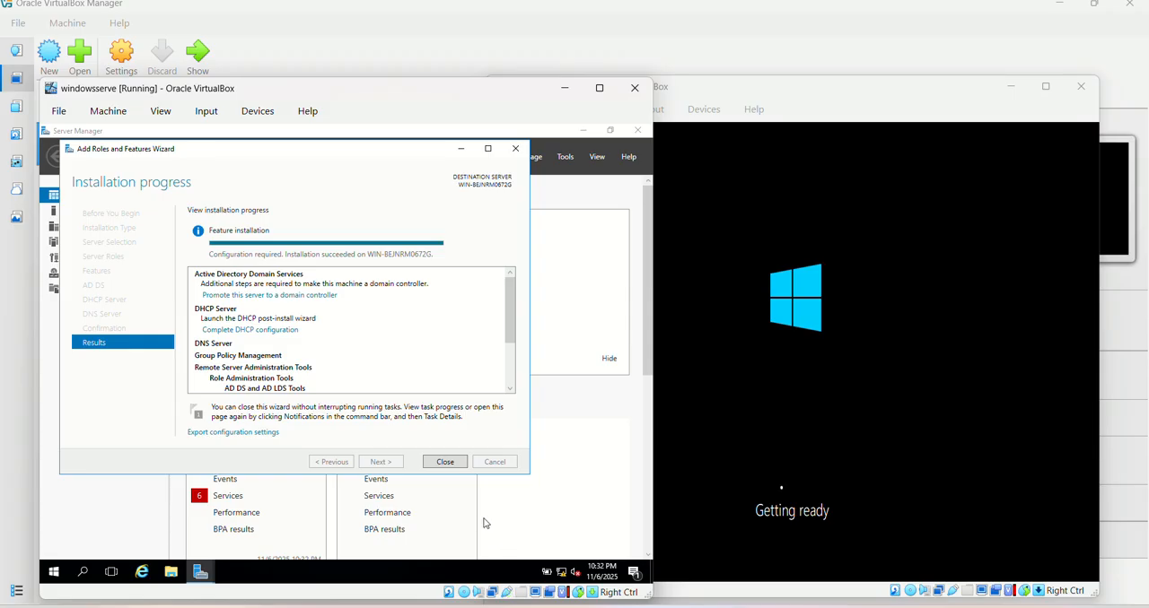
left_click(446, 462)
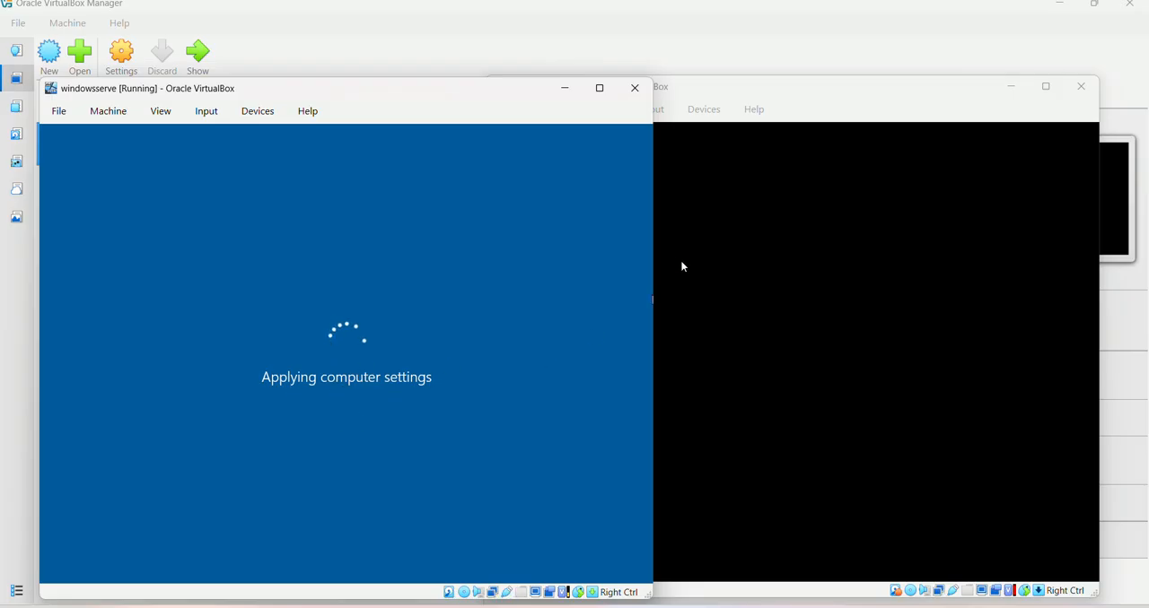
Switch to the winwiwnwi machine and confirm United States as the region and US as the keyboard layout
mouse_move(802, 101)
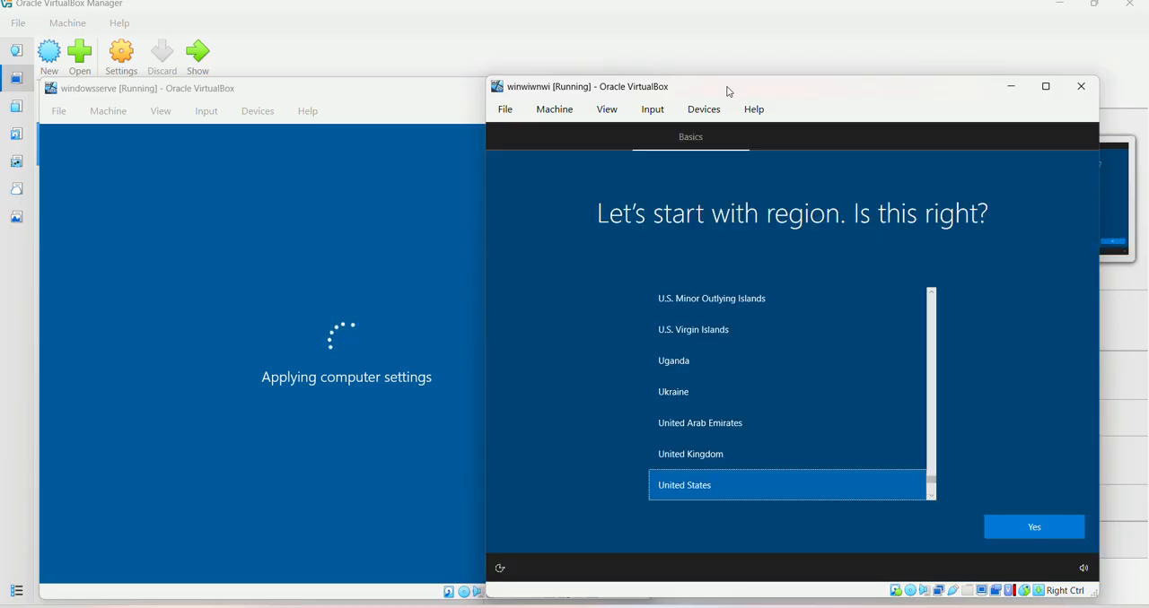
left_click(1023, 528)
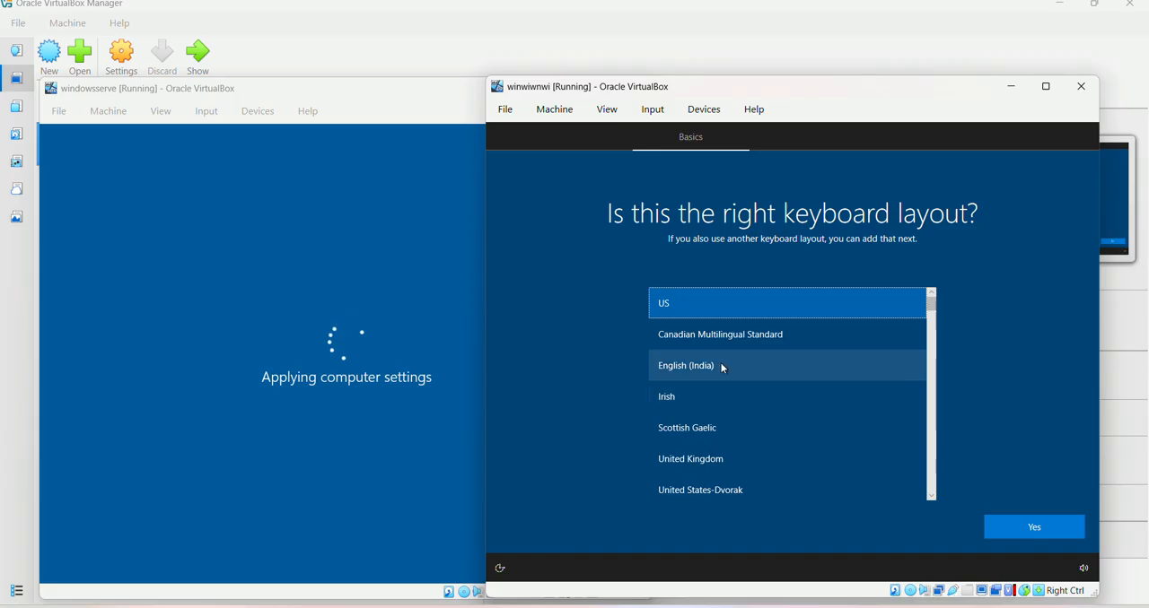
left_click(1045, 521)
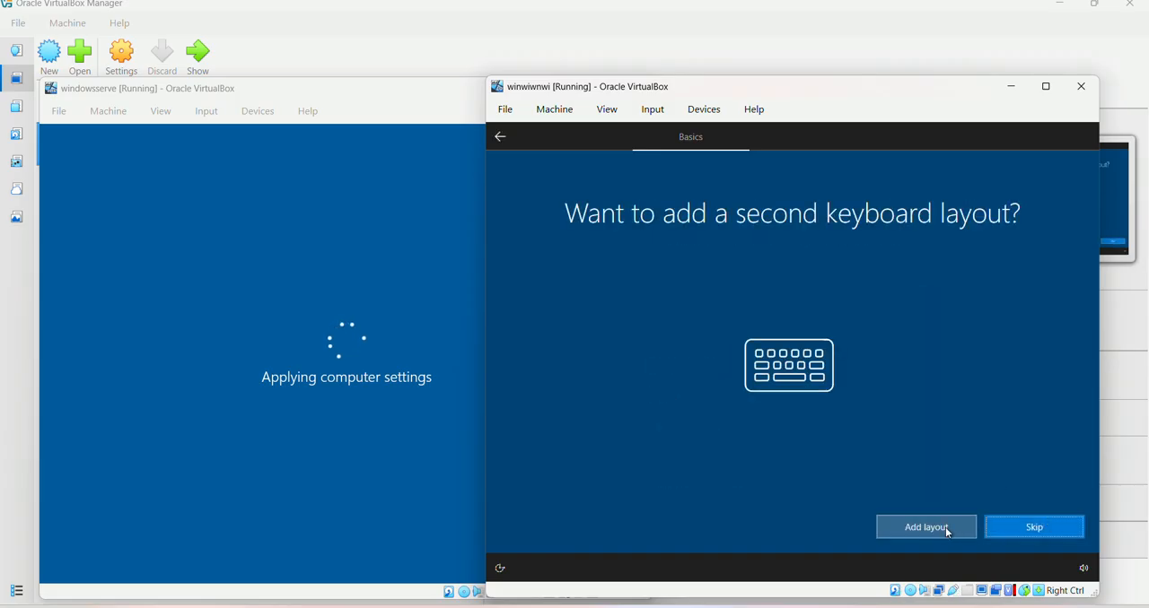
Skip the second keyboard layout and continue with limited setup without an internet connection
left_click(1018, 525)
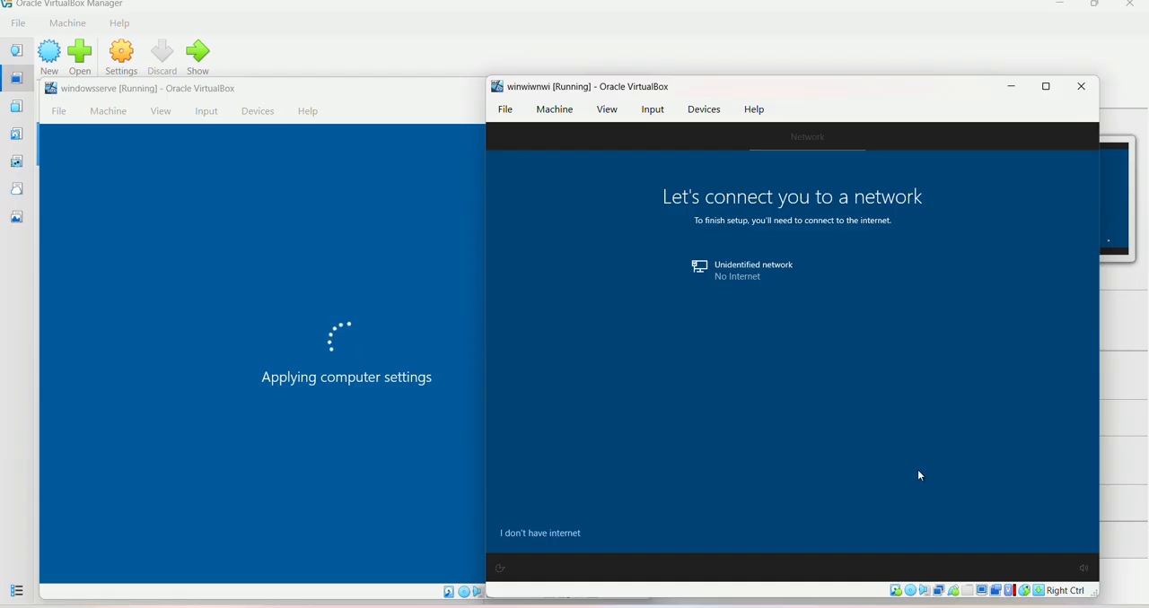
left_click(537, 535)
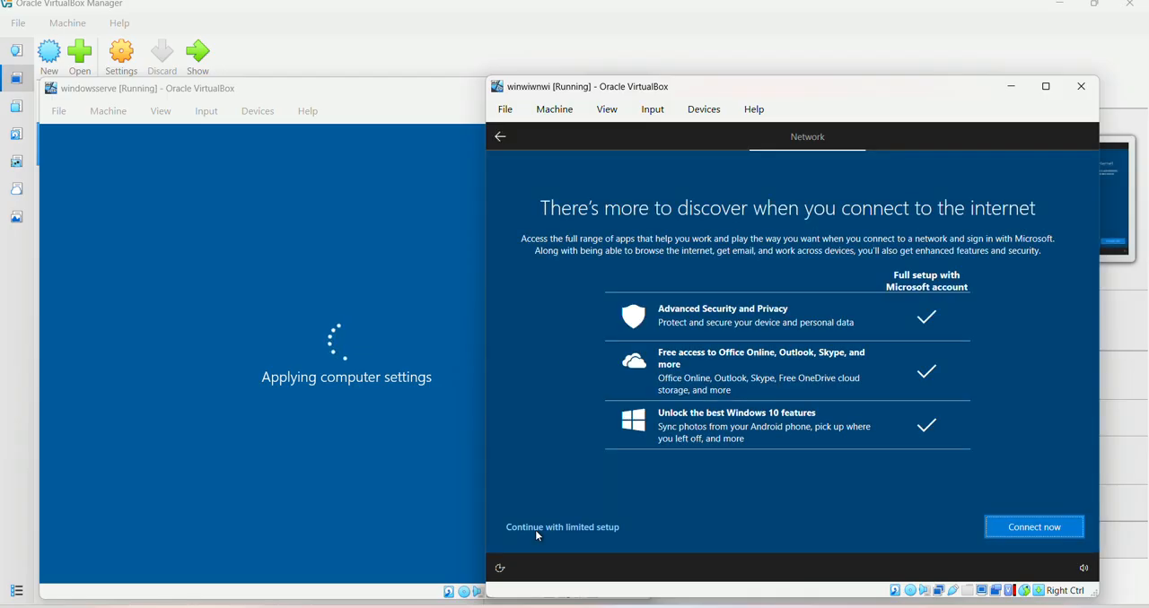
left_click(597, 528)
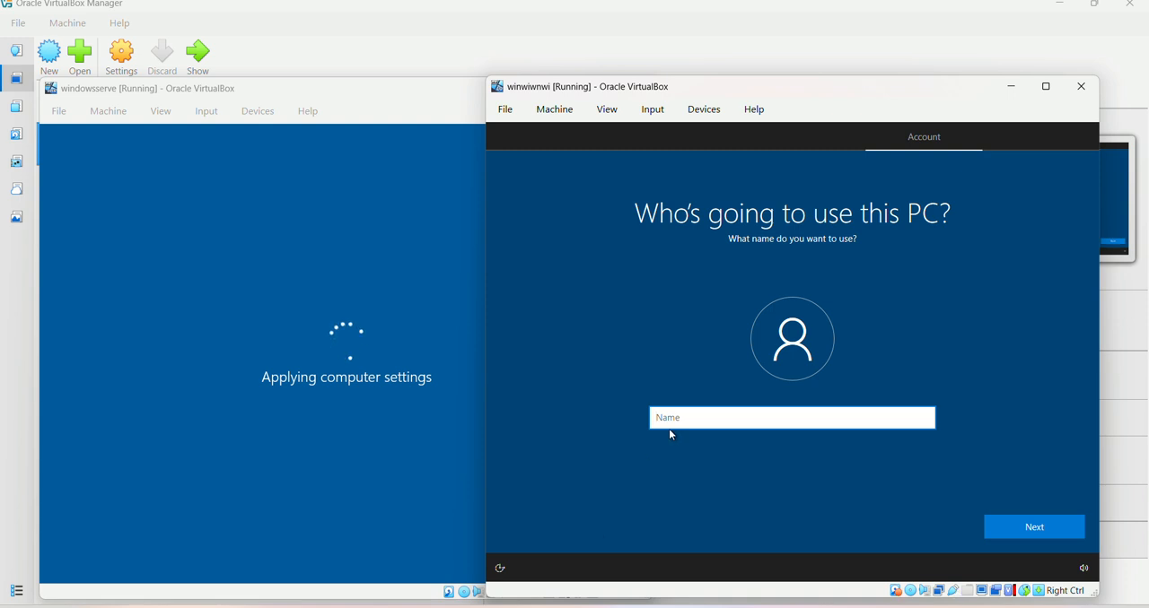
Enter the local account's user name, then create and confirm the account password
type("momeng")
left_click(1021, 535)
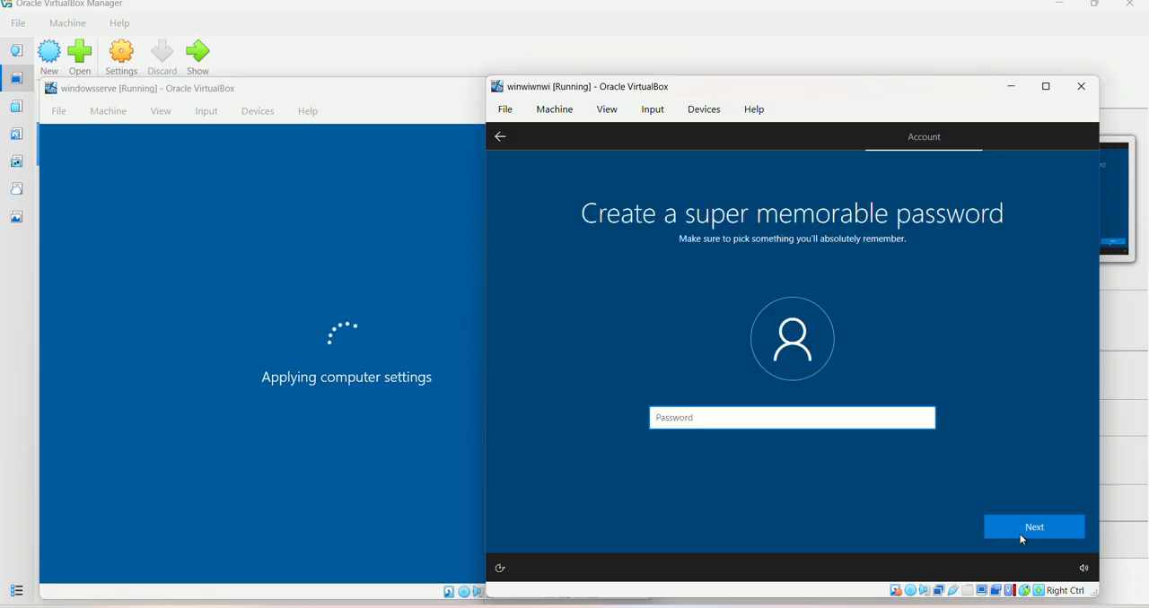
type("••••••••")
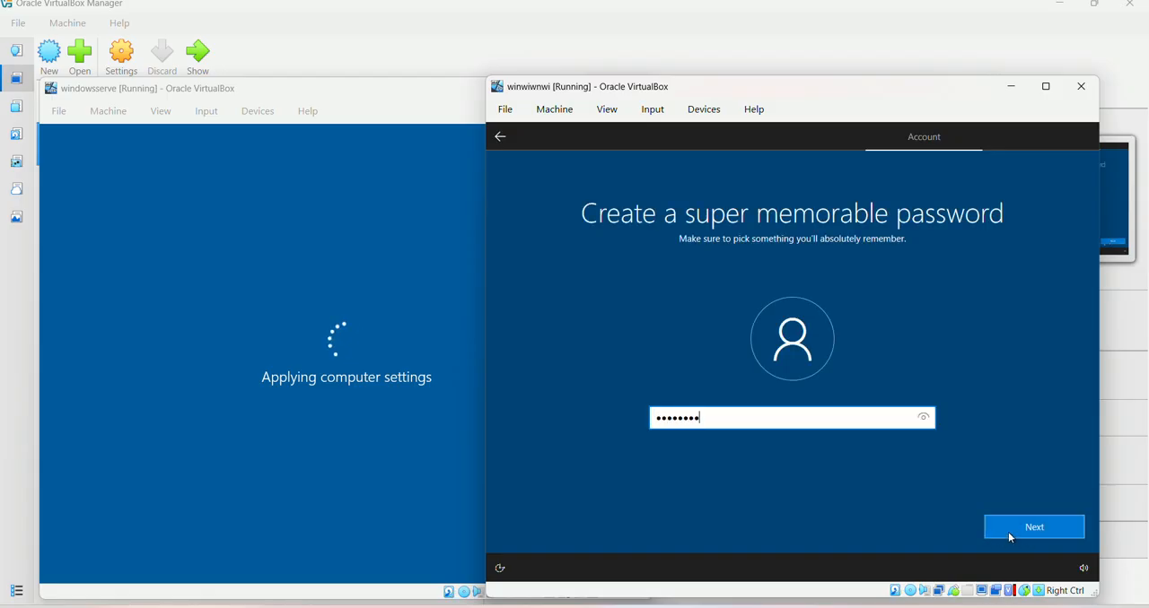
left_click(1011, 530)
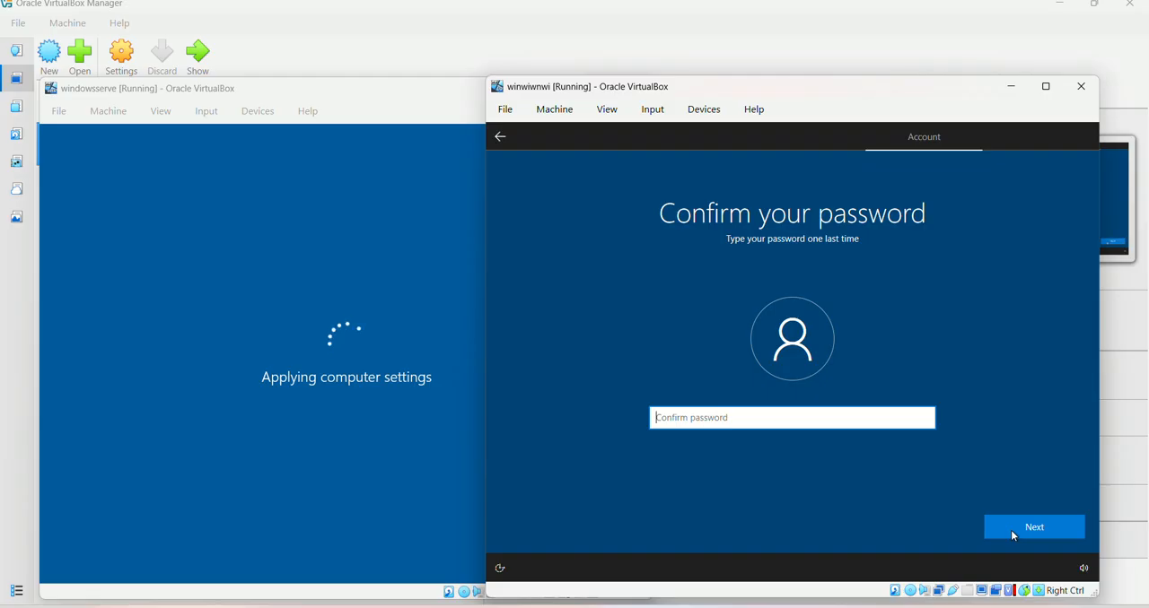
type("••••••••")
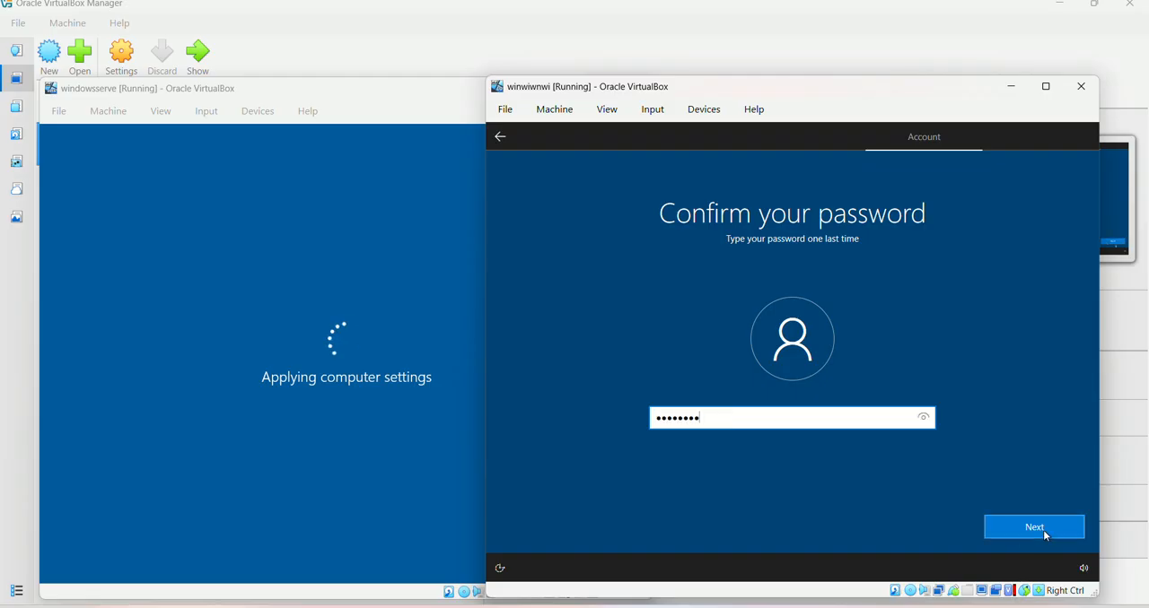
left_click(1043, 530)
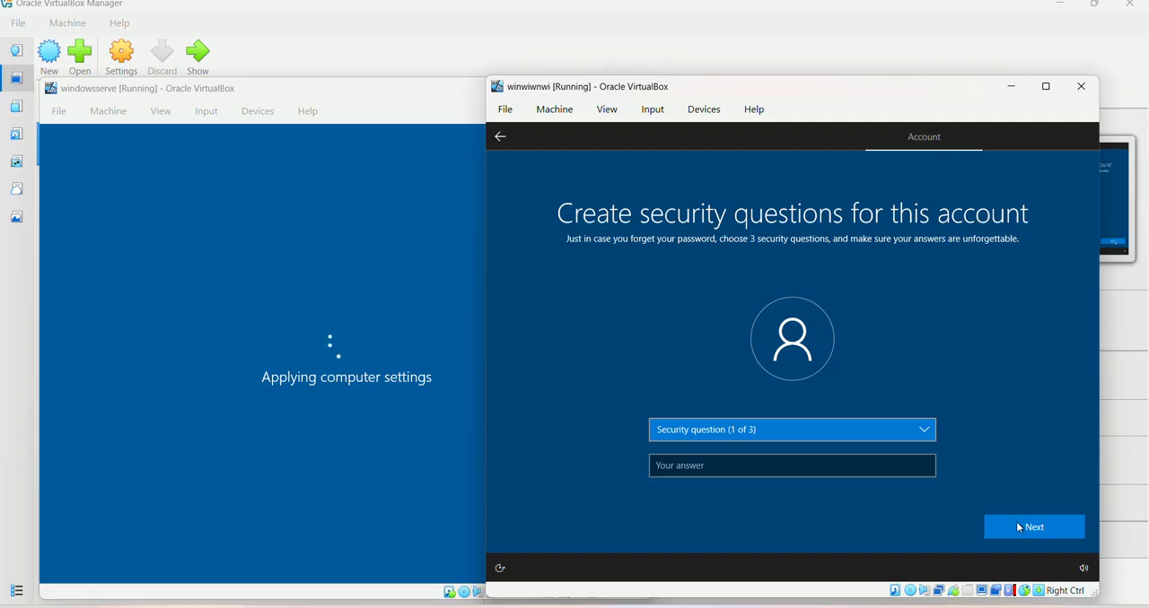
Choose "What was your first pet's name?" as the first security question and enter its answer
left_click(886, 430)
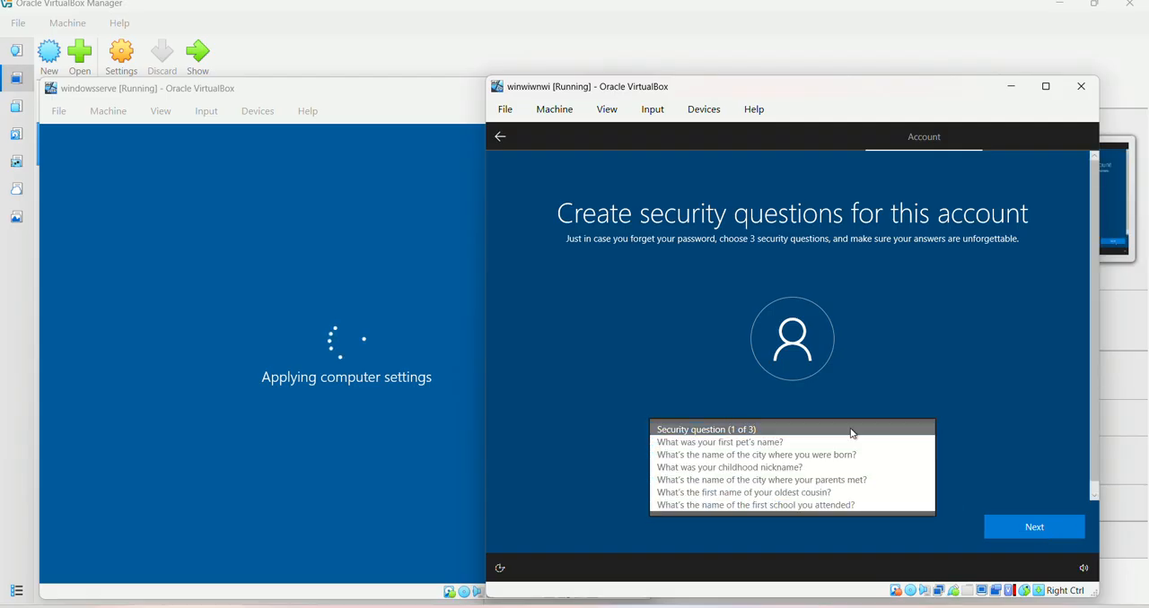
left_click(800, 440)
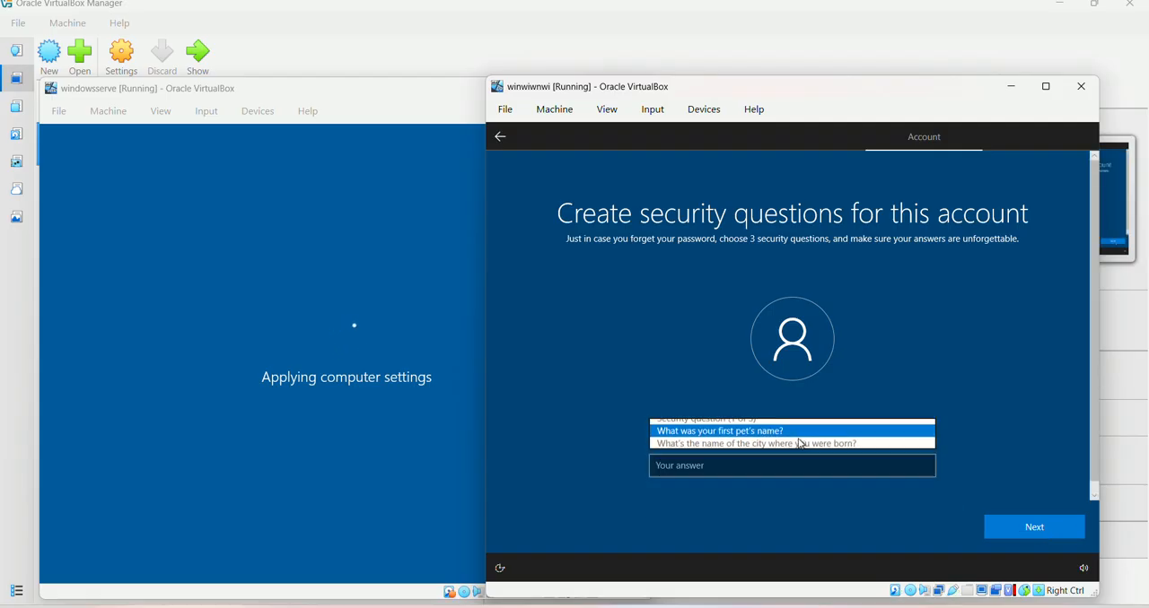
left_click(755, 467)
type("kasa")
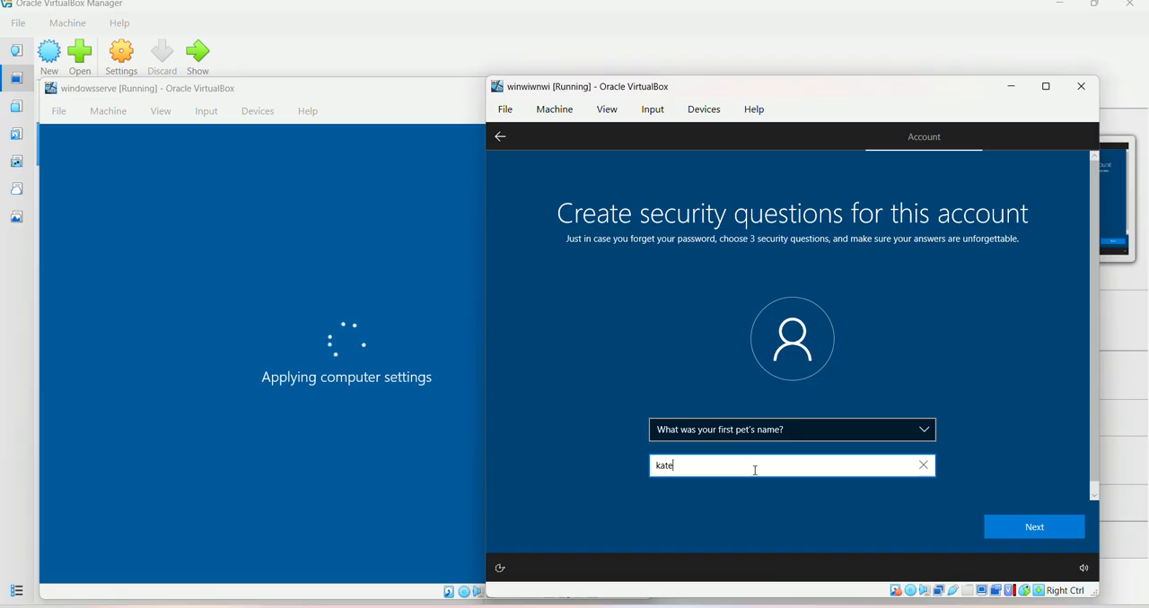
key("BackSpace")
key("BackSpace")
key("BackSpace")
key("BackSpace")
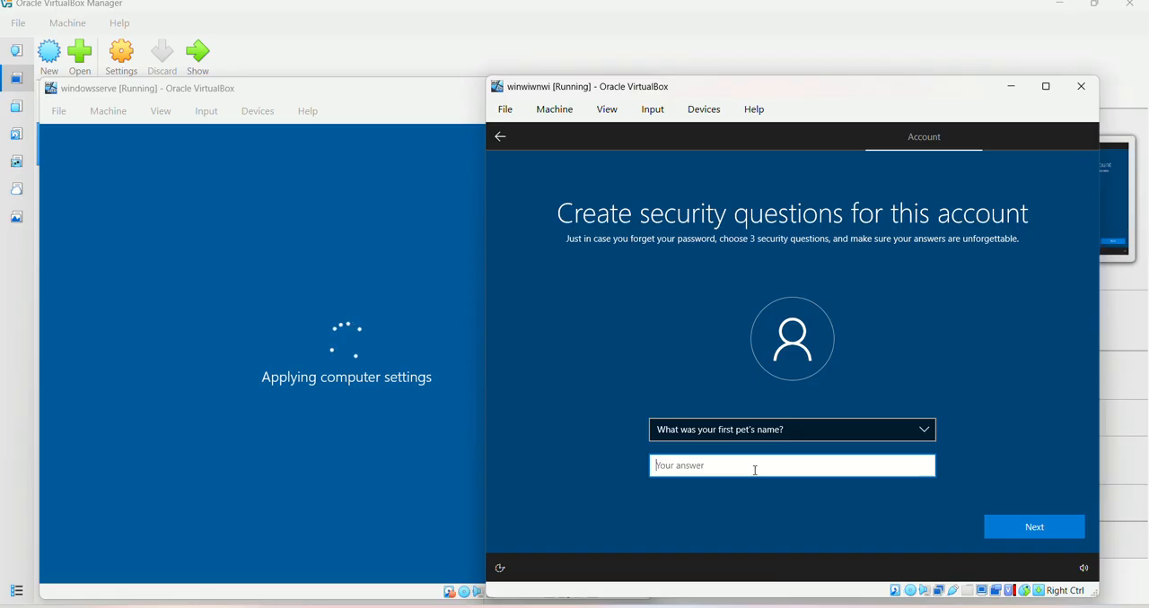
type("capi")
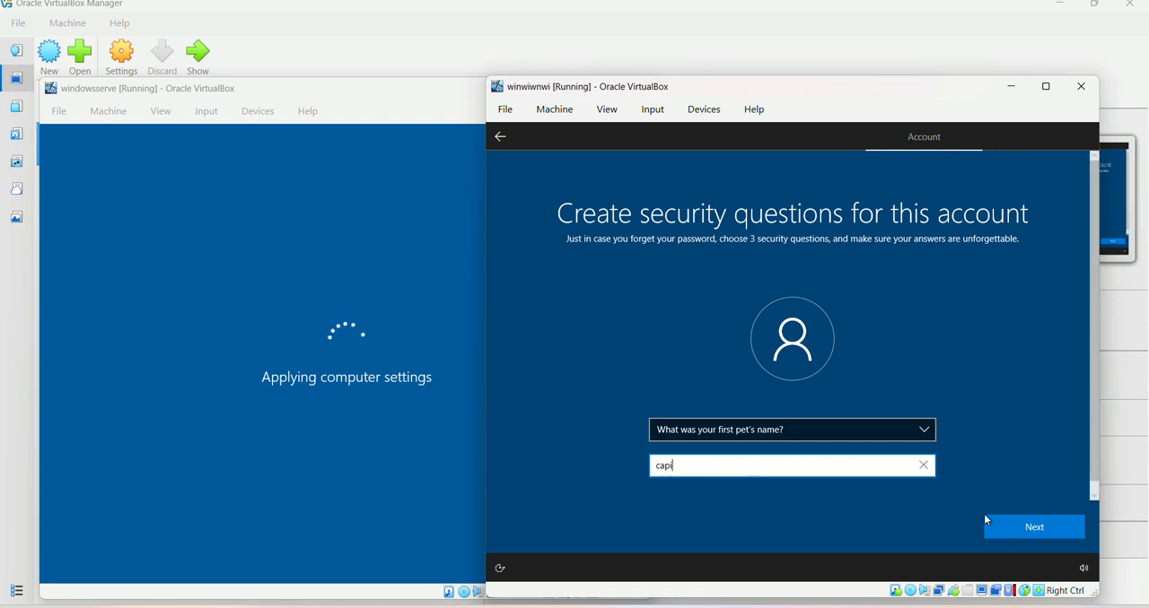
left_click(1004, 530)
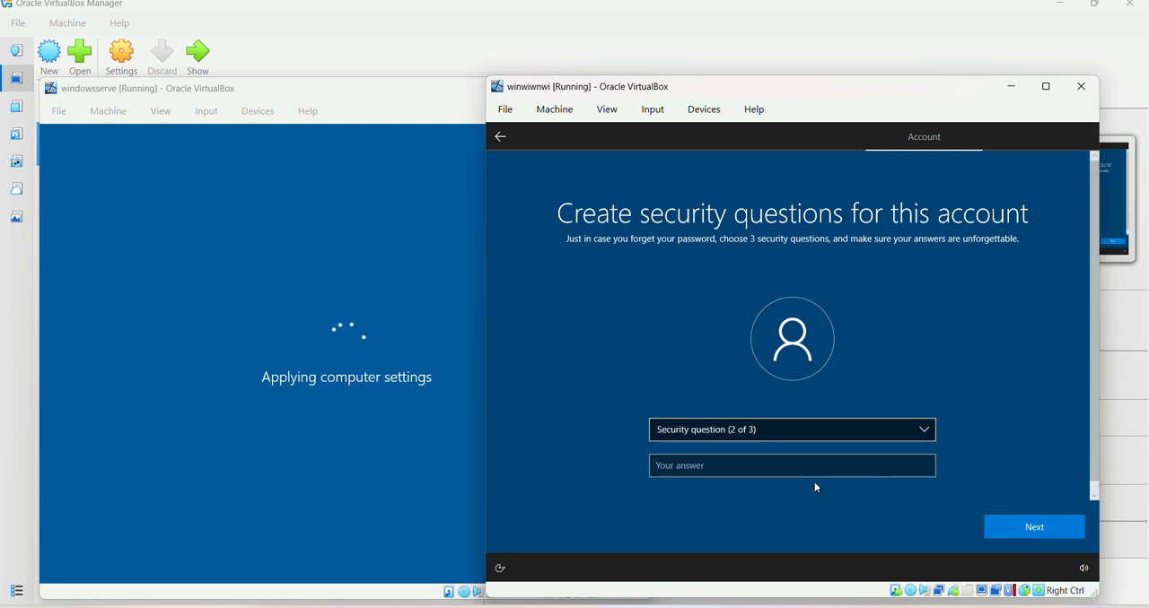
Choose "What was your childhood nickname?" as the second security question and enter its answer
left_click(806, 436)
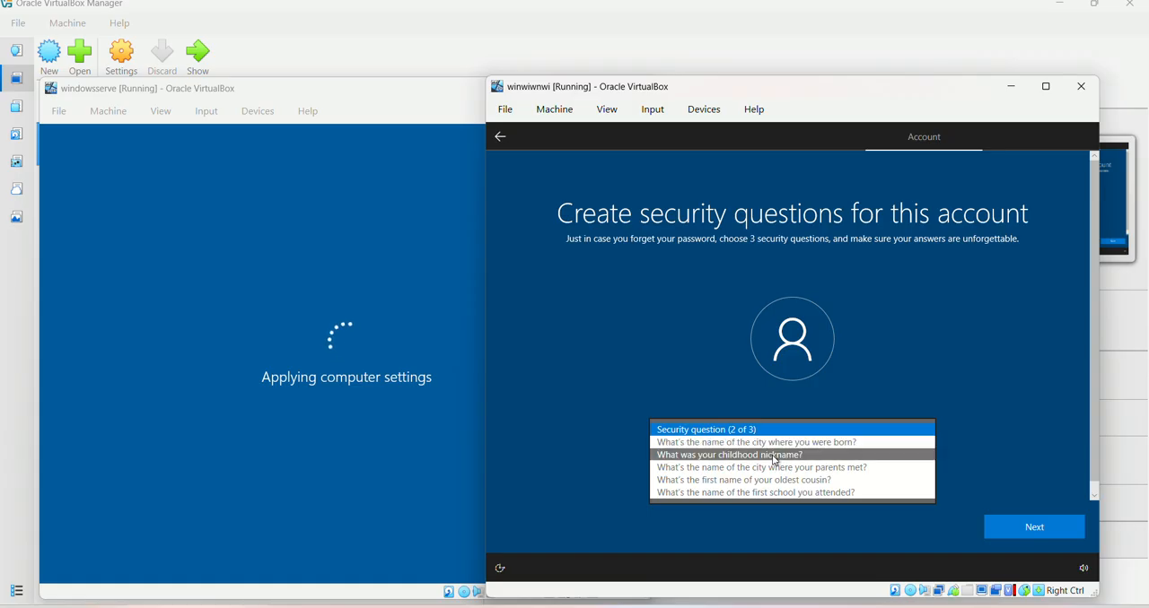
left_click(705, 455)
left_click(712, 473)
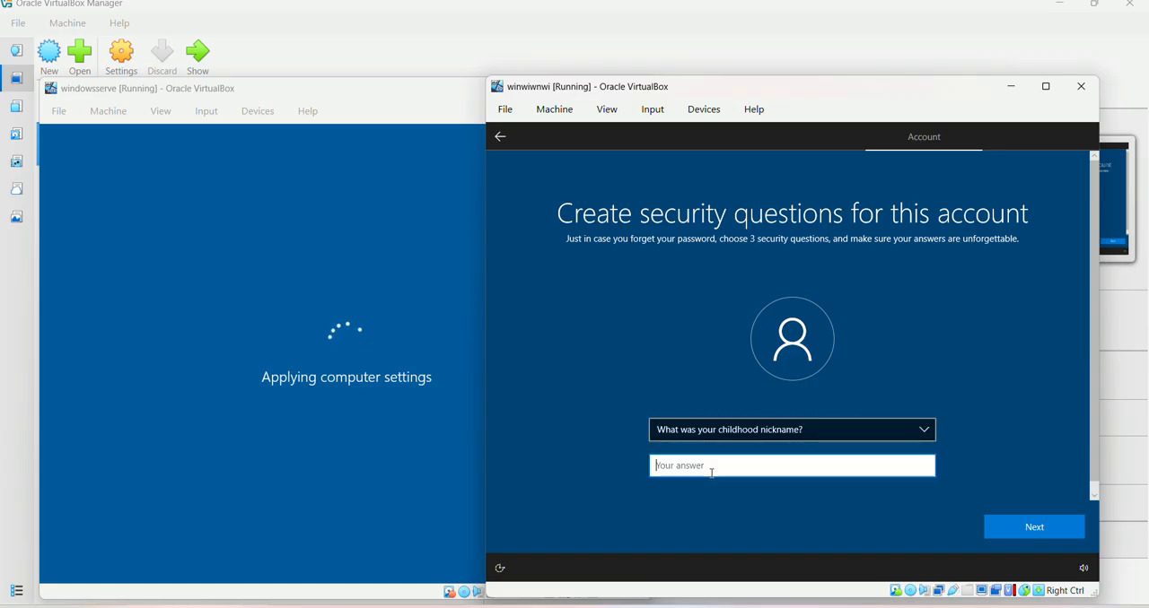
type("meng")
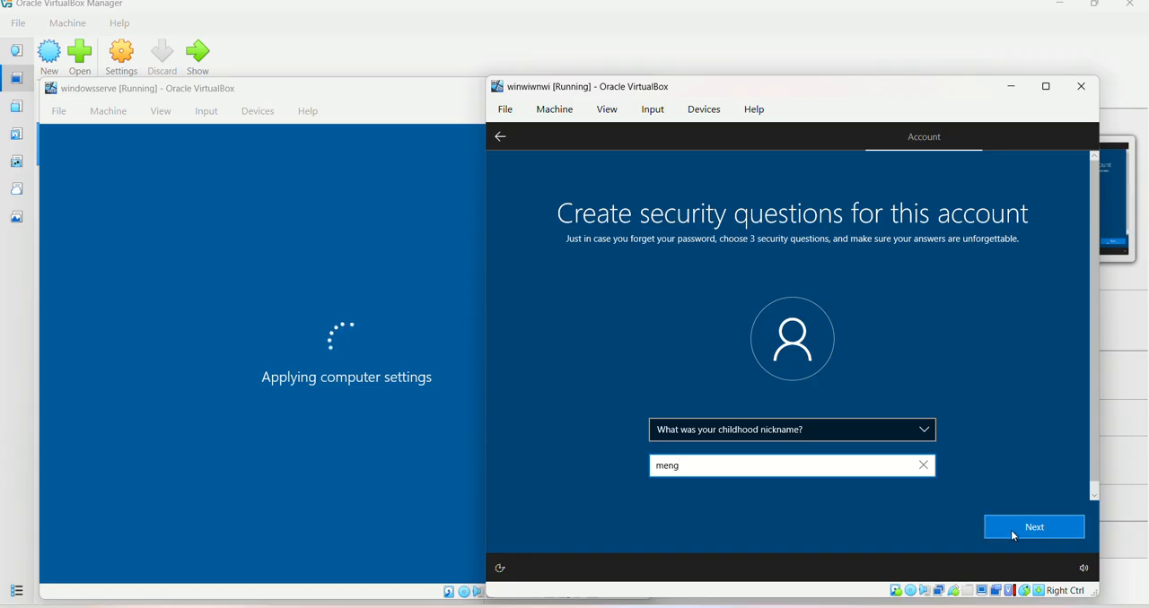
left_click(1009, 533)
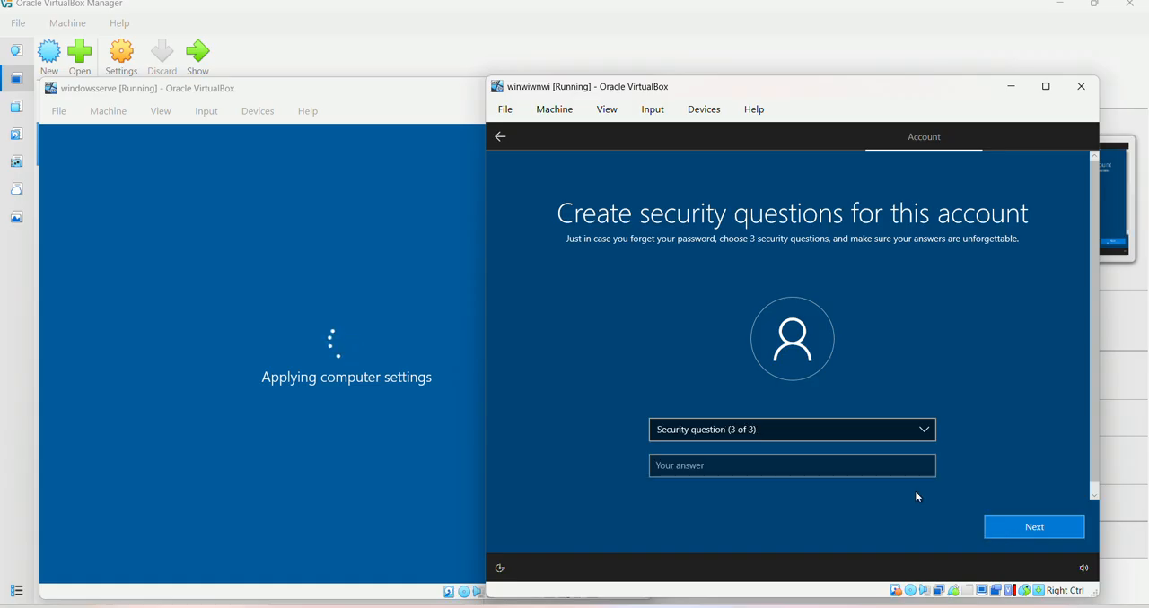
Choose "What's the name of the first school you attended?" as the third security question and enter its answer
left_click(891, 431)
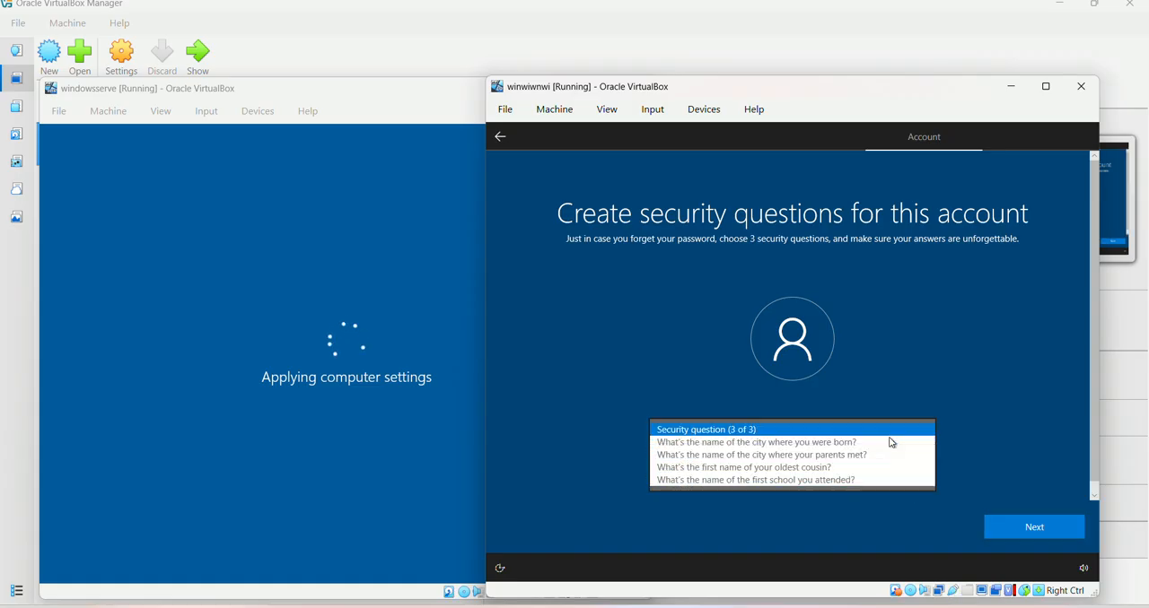
left_click(845, 482)
left_click(771, 469)
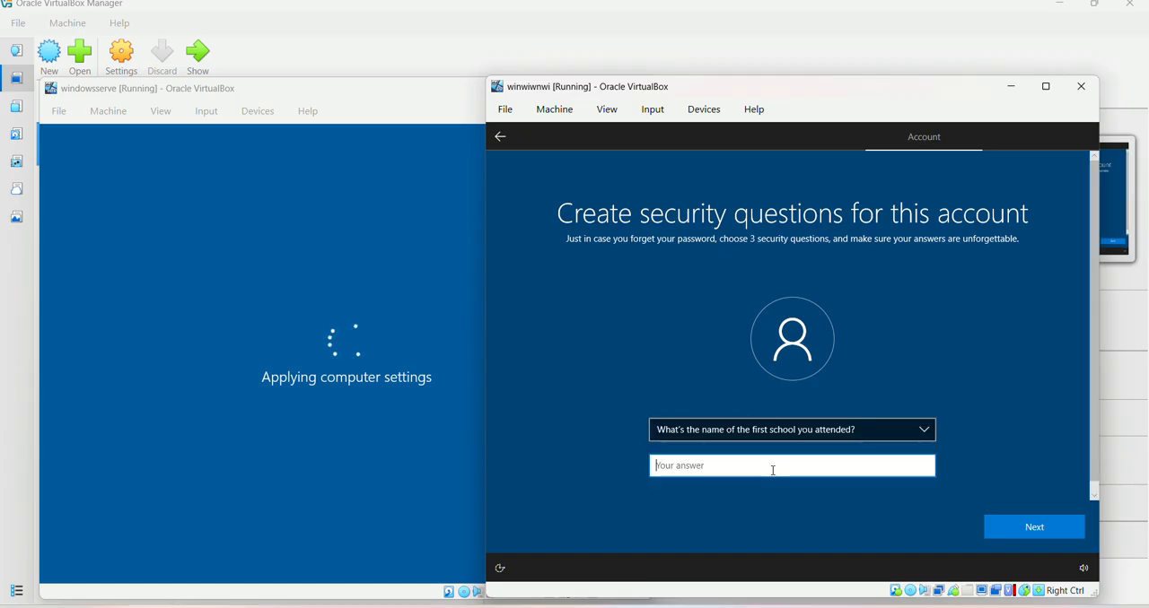
type("day care")
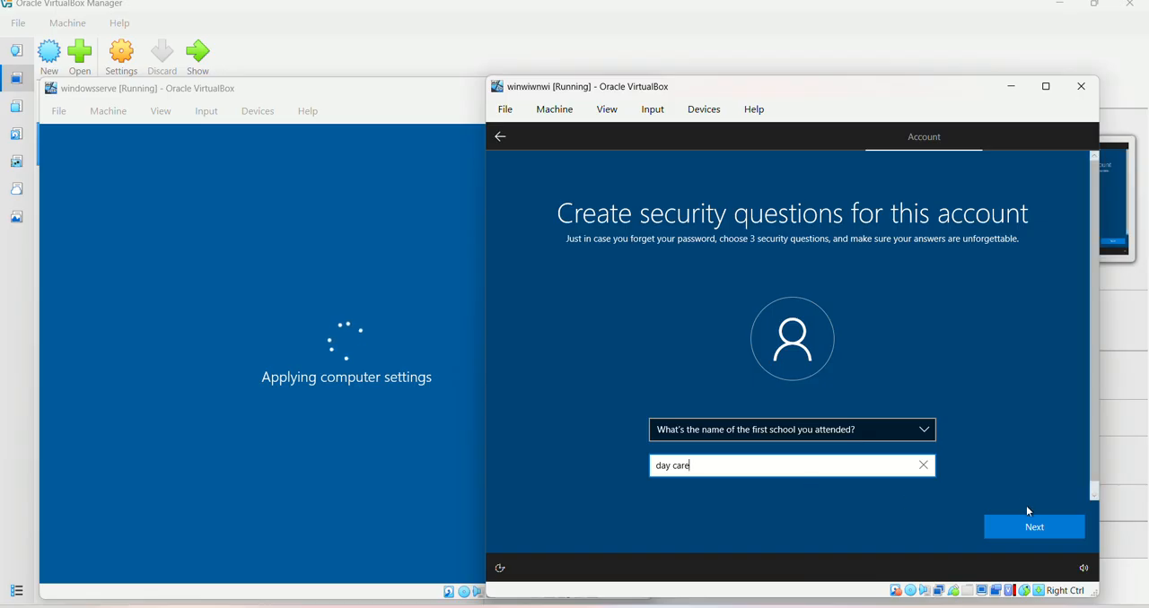
left_click(1042, 527)
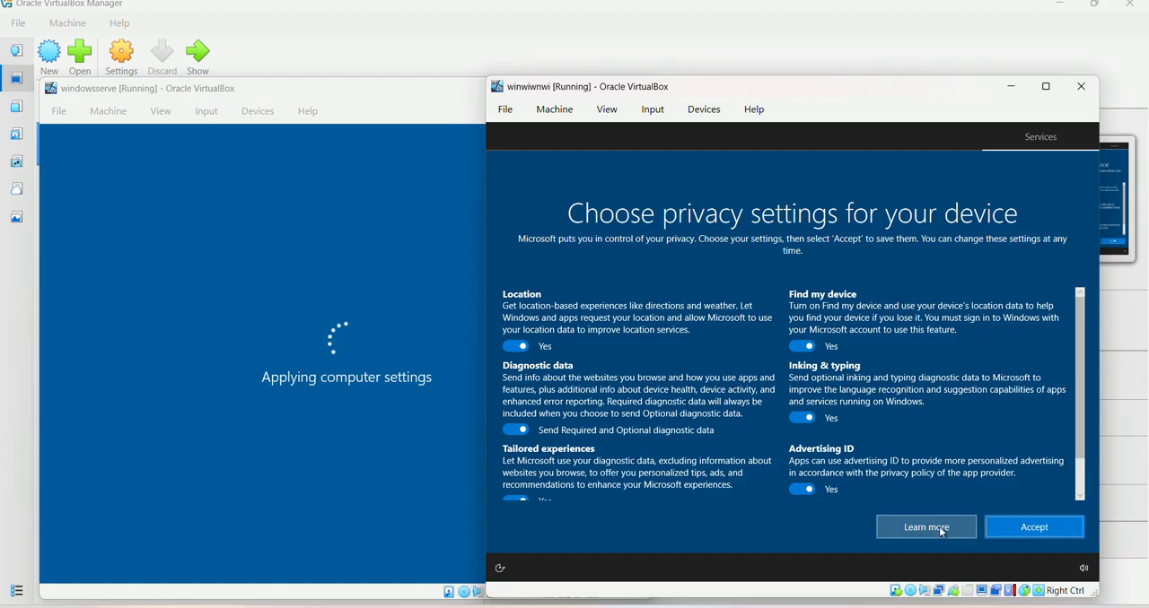
Accept the default privacy settings for the device and decline Cortana
left_click(1042, 533)
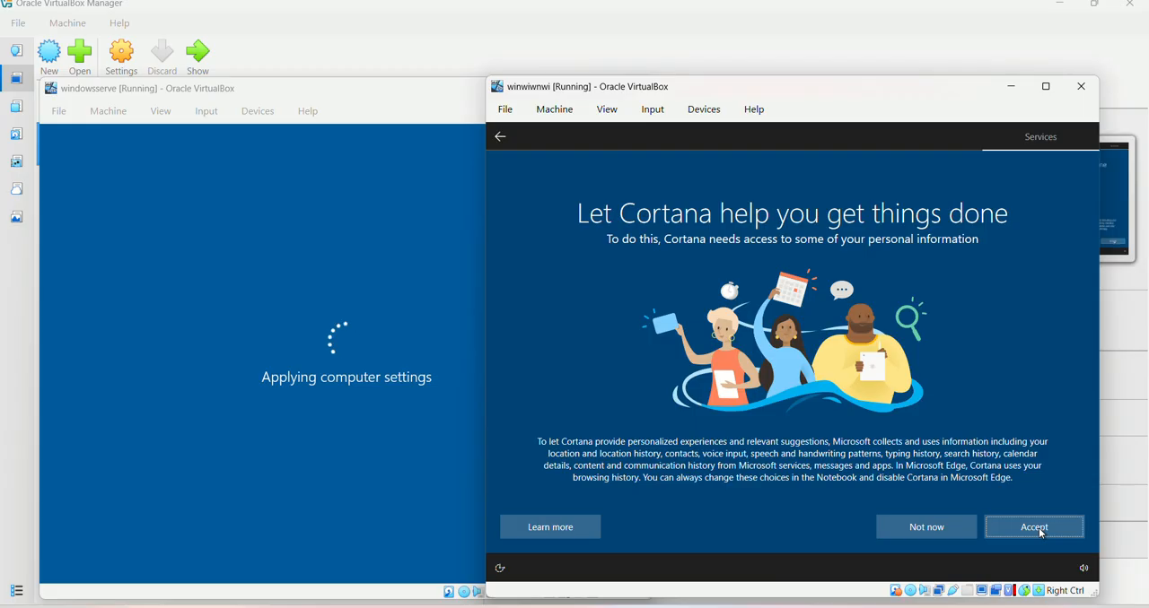
left_click(945, 524)
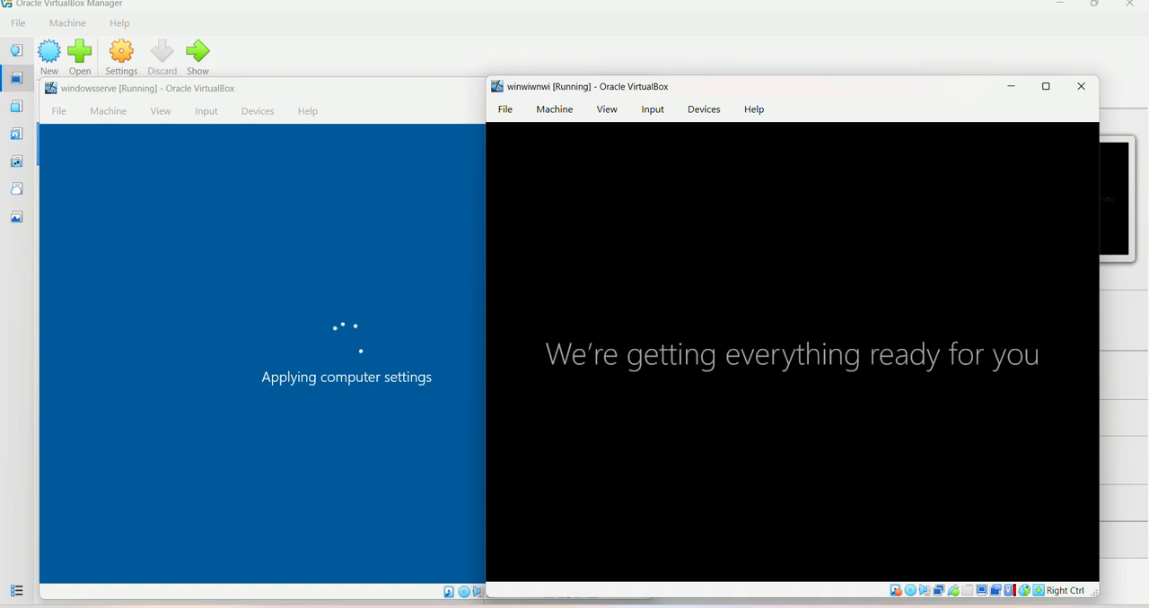
Postpone the Microsoft Edge suggestion on the winwiwnwi machine's desktop
left_click(456, 158)
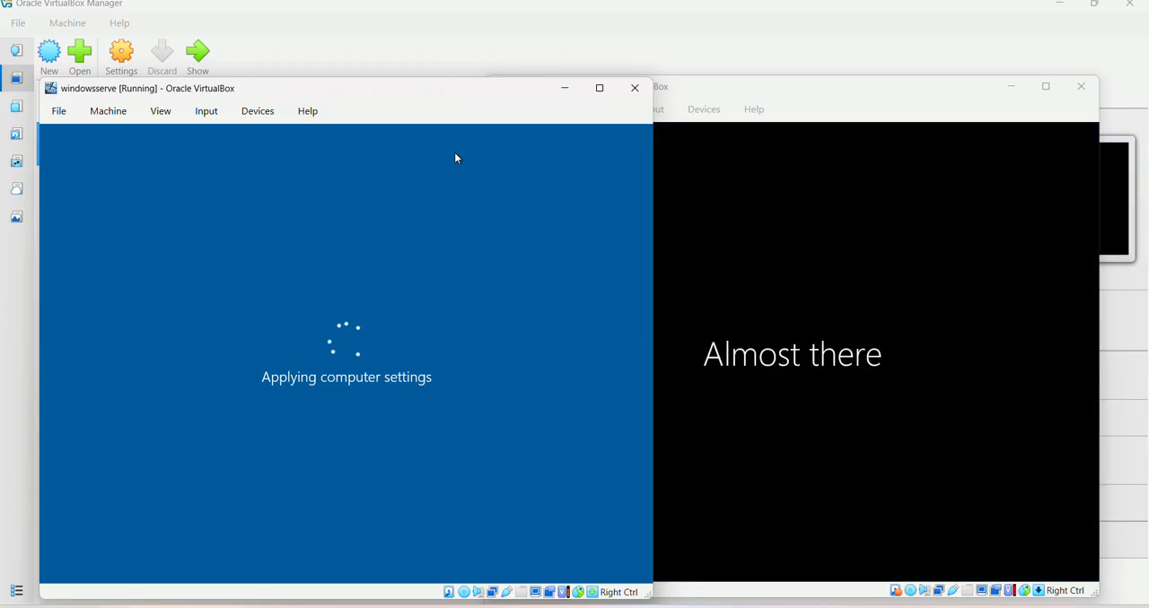
left_click(736, 290)
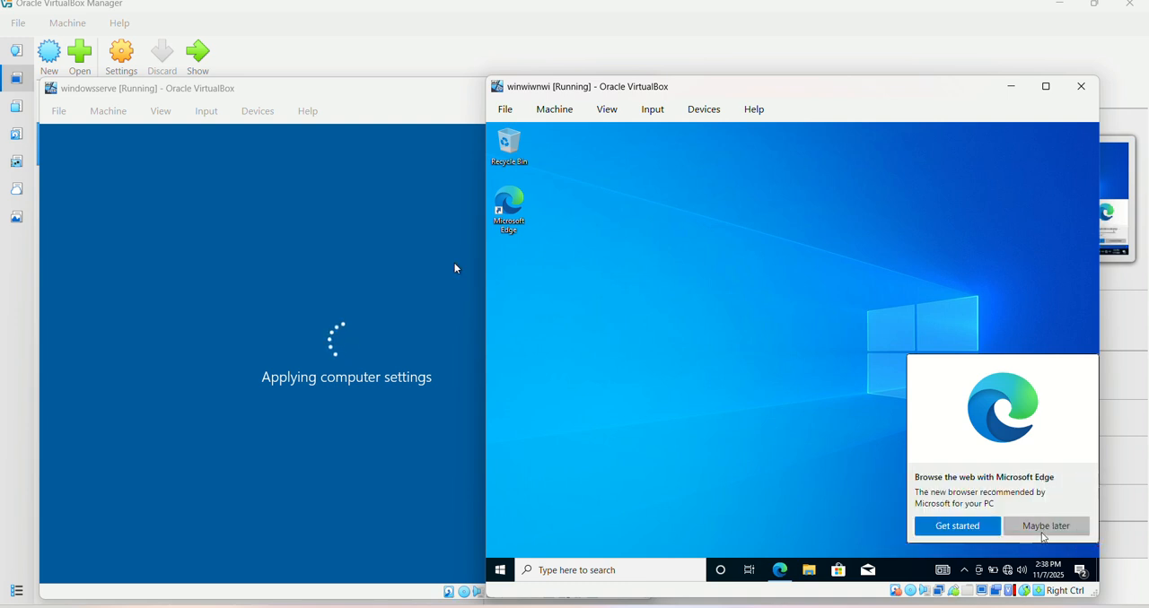
left_click(1049, 528)
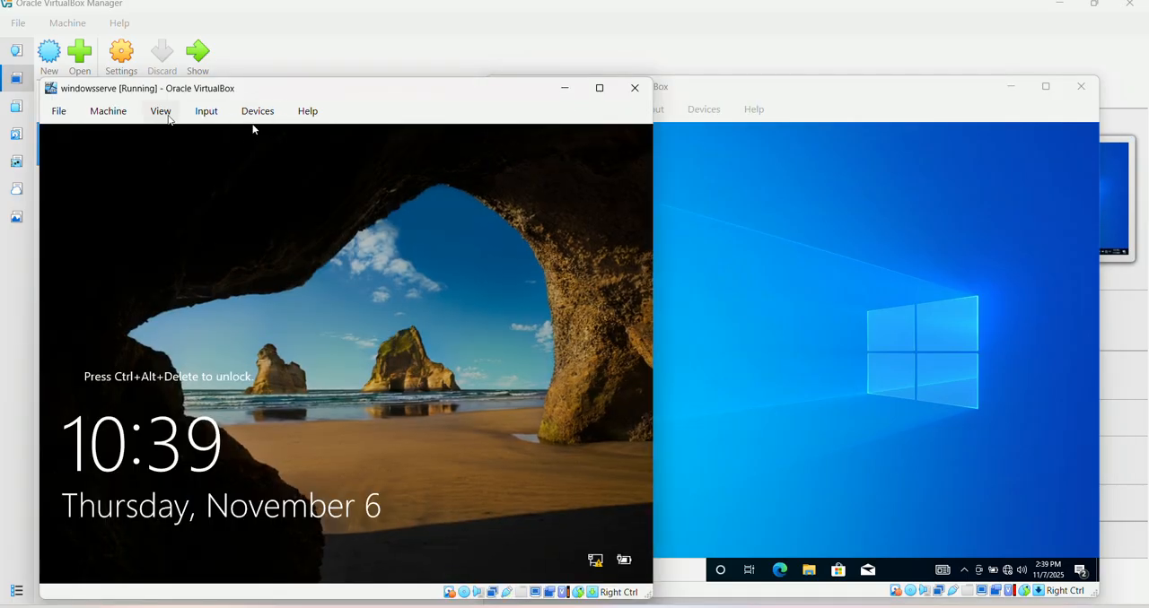
Switch to the windowsserve machine, send Ctrl-Alt-Del to unlock it and sign in with the domain Administrator's password
left_click(188, 115)
mouse_move(253, 135)
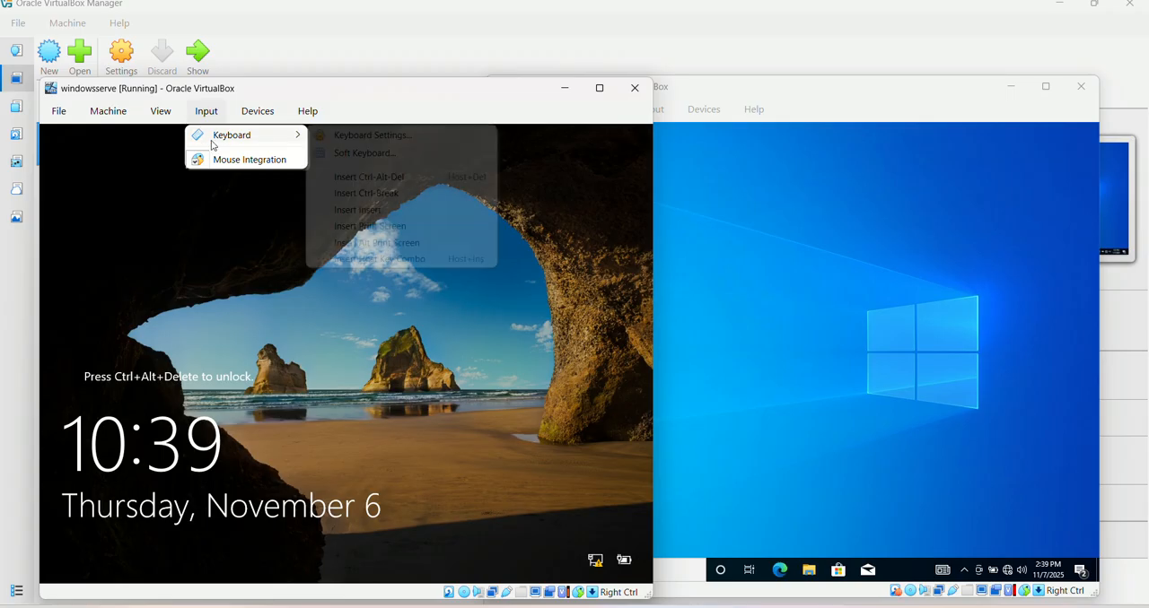
left_click(335, 180)
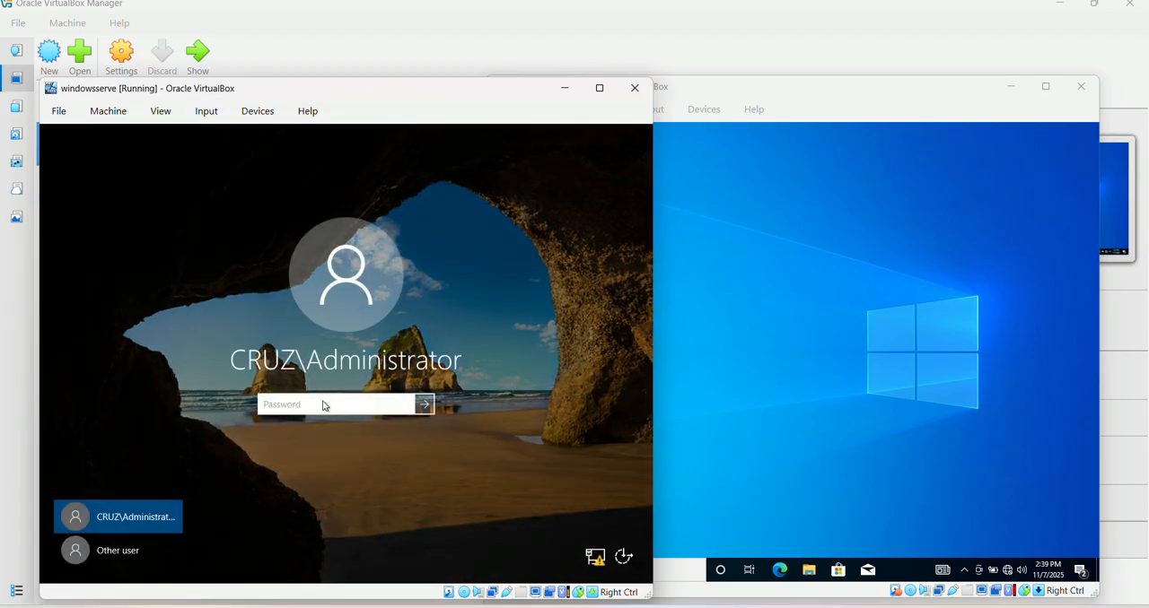
type("••••••••")
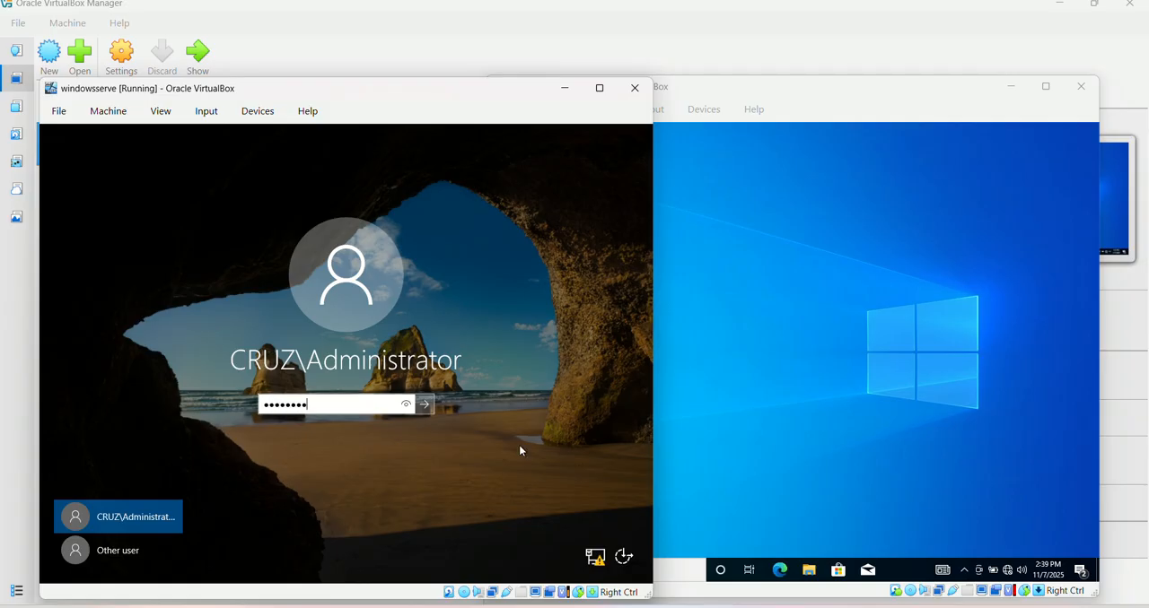
key("Return")
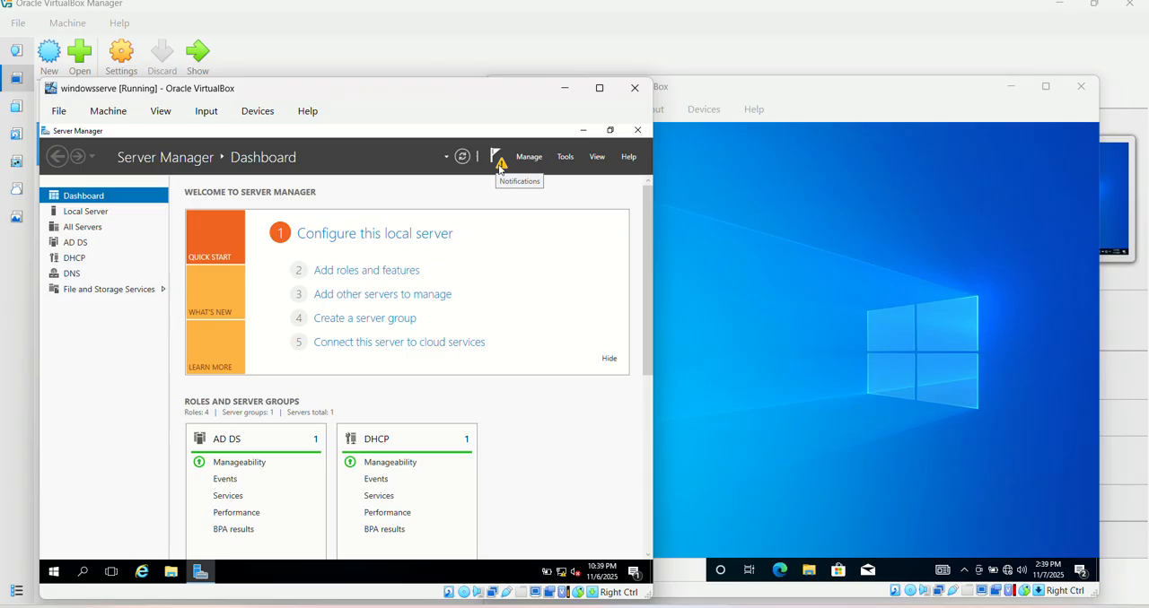
Complete the DHCP post-install configuration, authorizing the DHCP server with the CRUZ\Administrator credentials
left_click(500, 164)
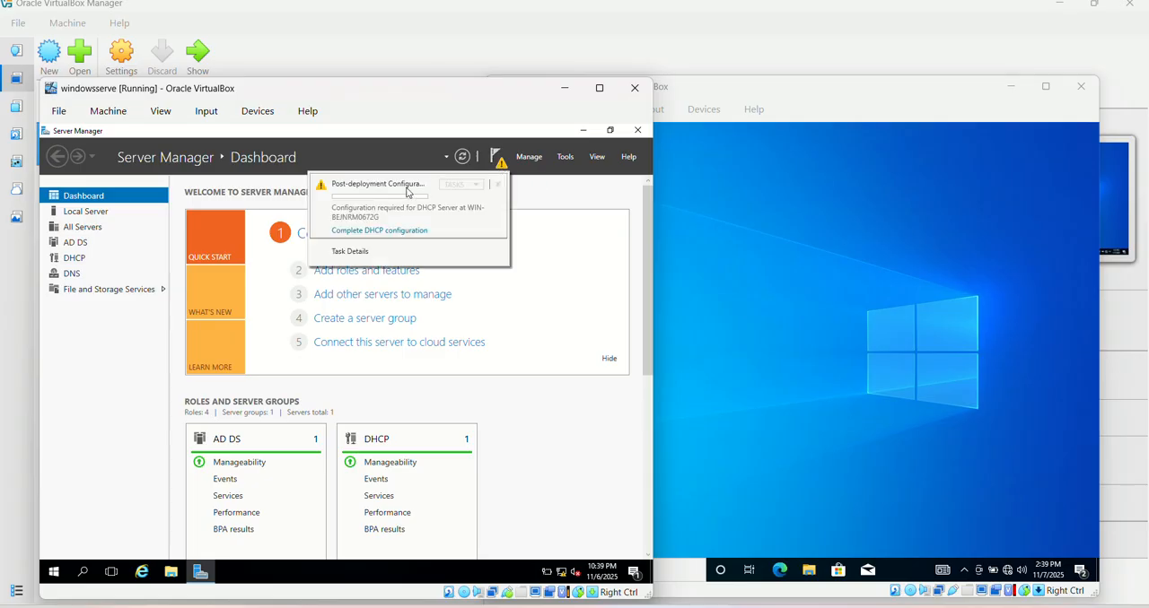
left_click(377, 235)
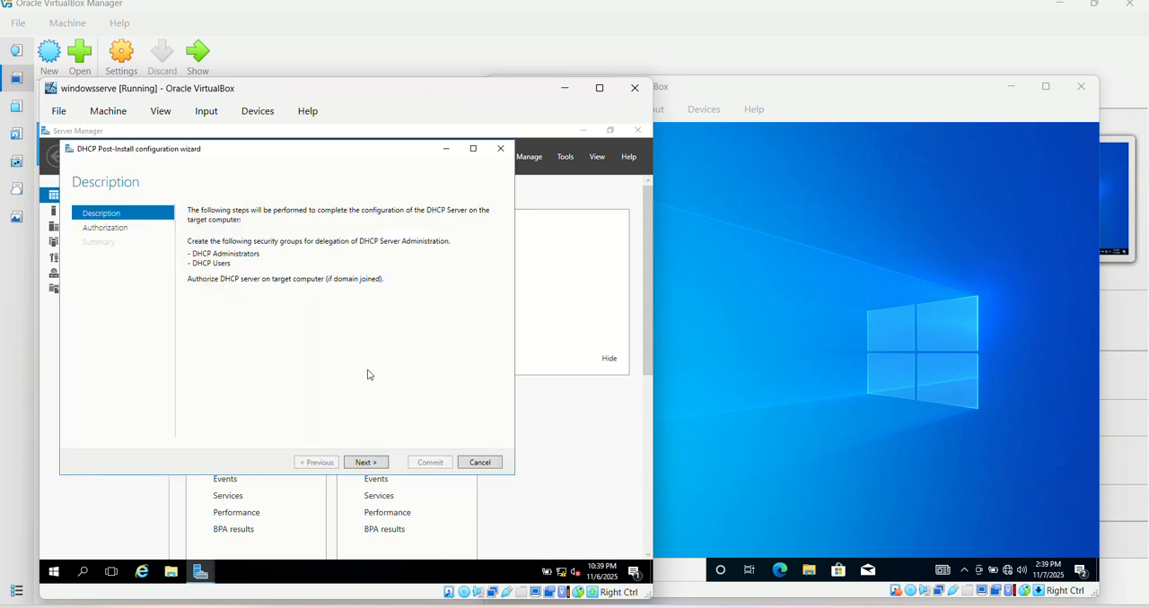
left_click(367, 465)
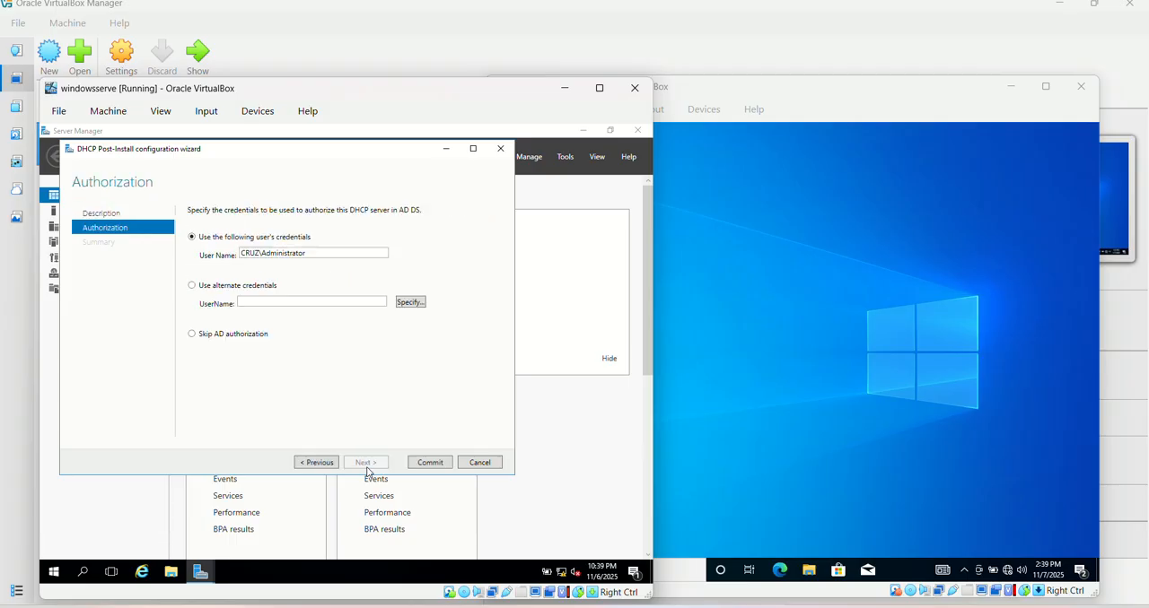
left_click(429, 463)
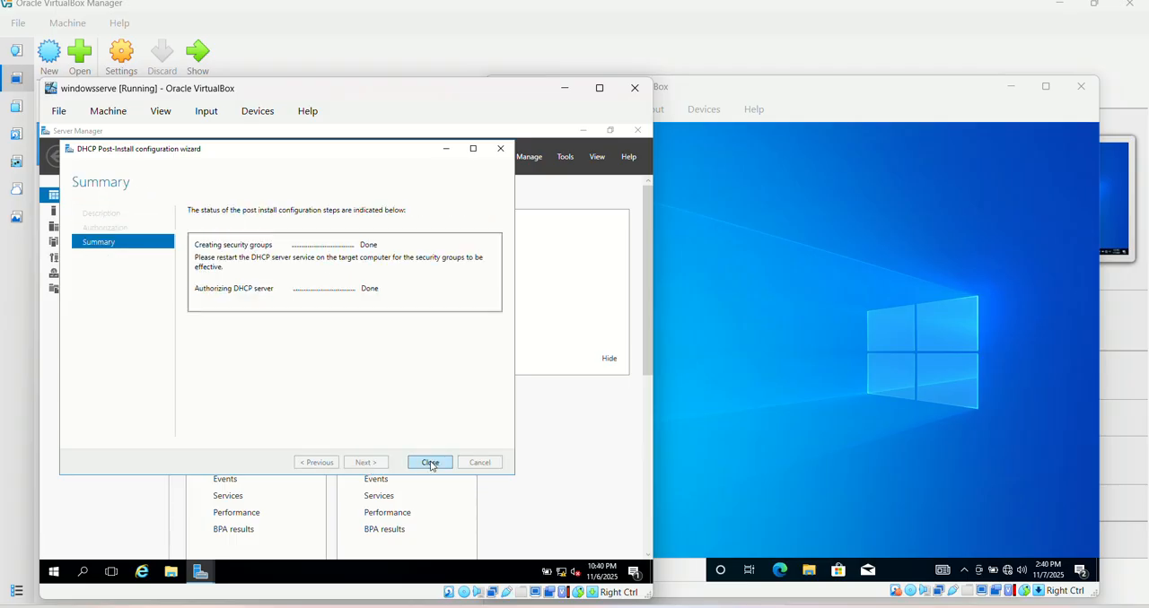
Close the completed DHCP post-install wizard, open the DHCP console and expand the server down to its IPv4 node
left_click(430, 463)
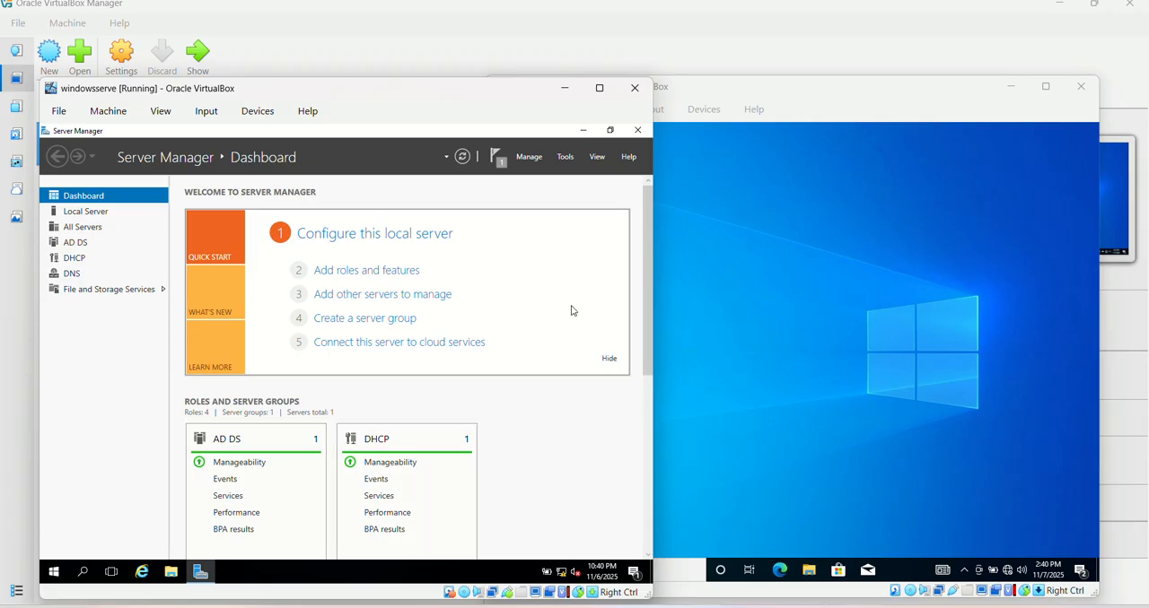
left_click(566, 158)
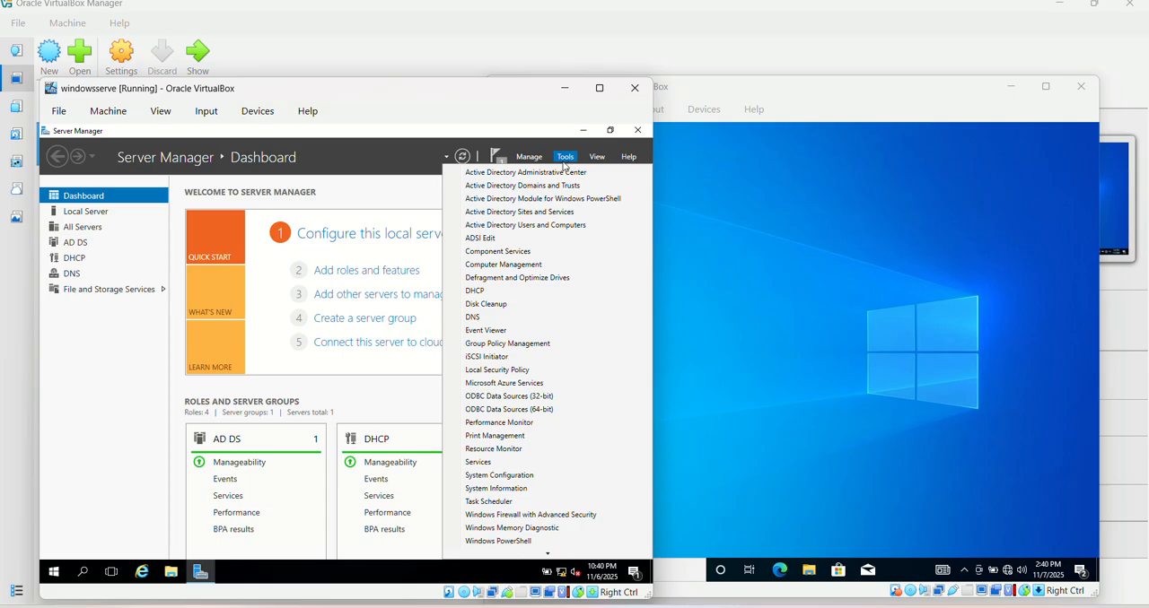
left_click(480, 293)
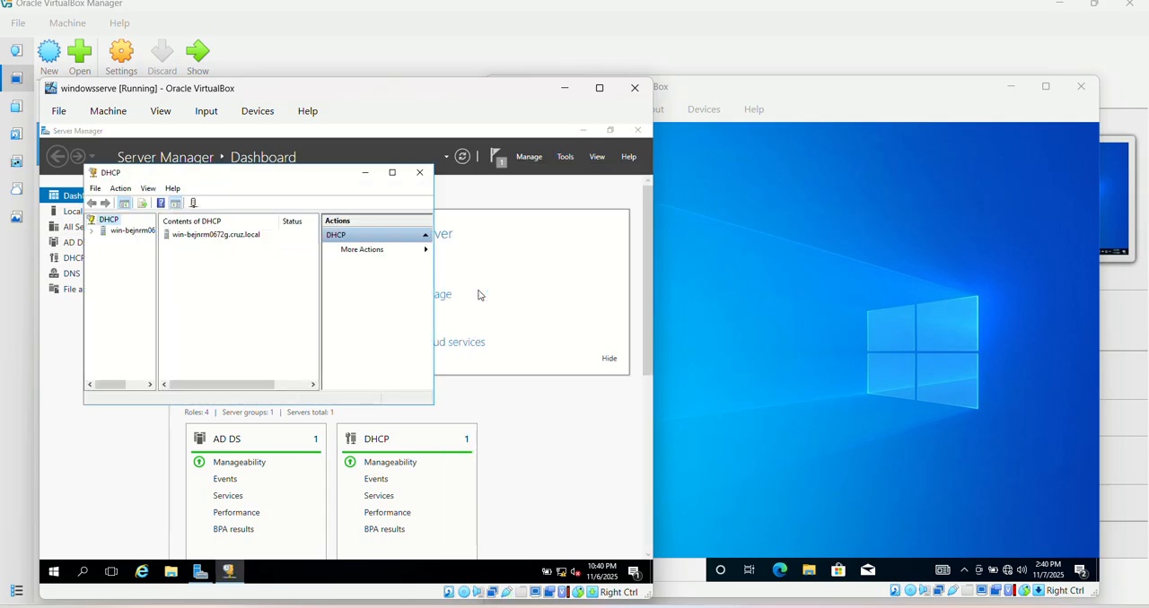
left_click(92, 231)
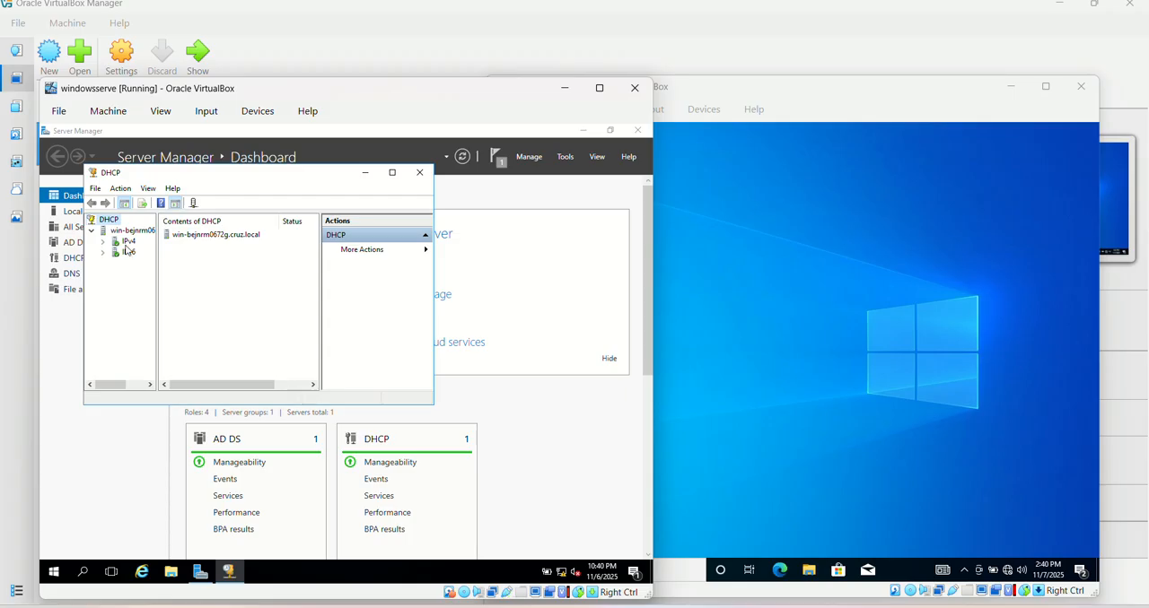
double_click(125, 245)
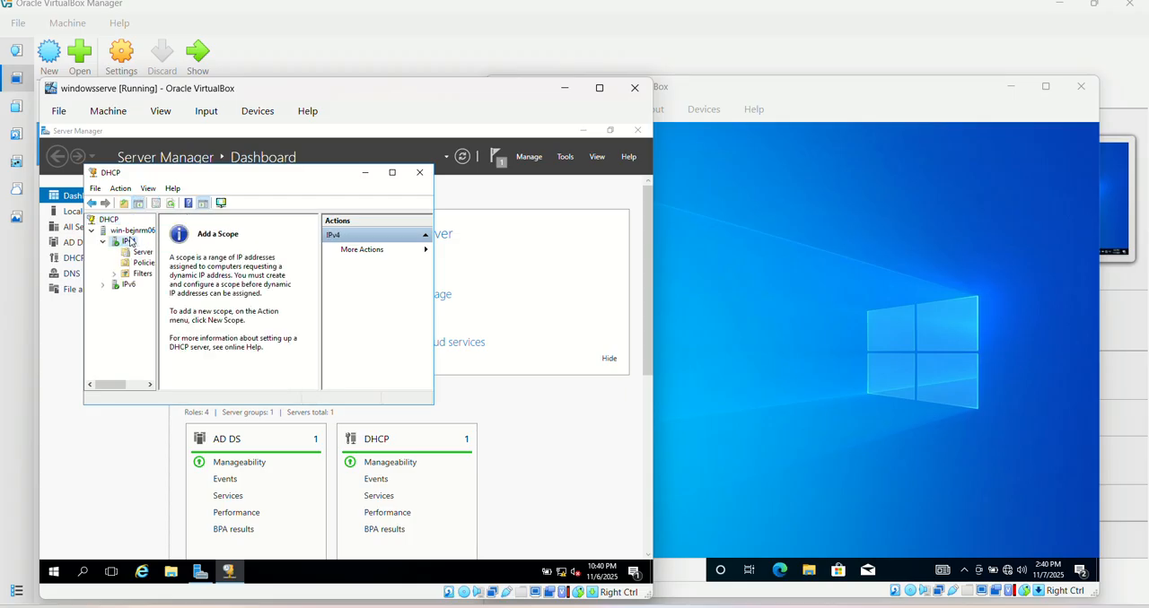
Start a new IPv4 scope on the DHCP server and name it scope1
right_click(131, 242)
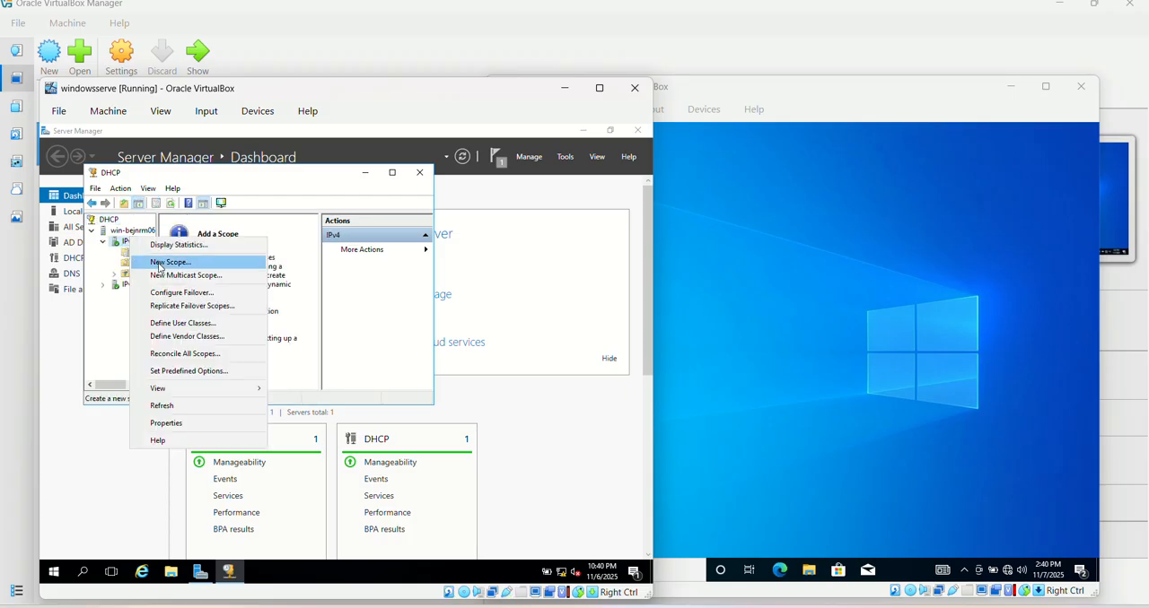
left_click(160, 262)
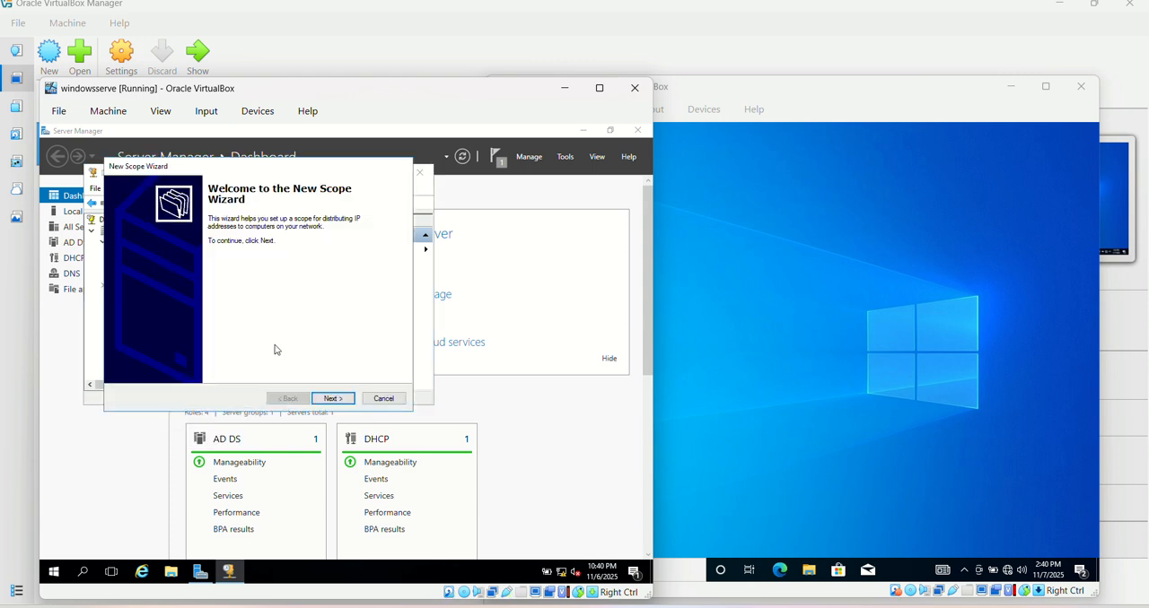
left_click(329, 398)
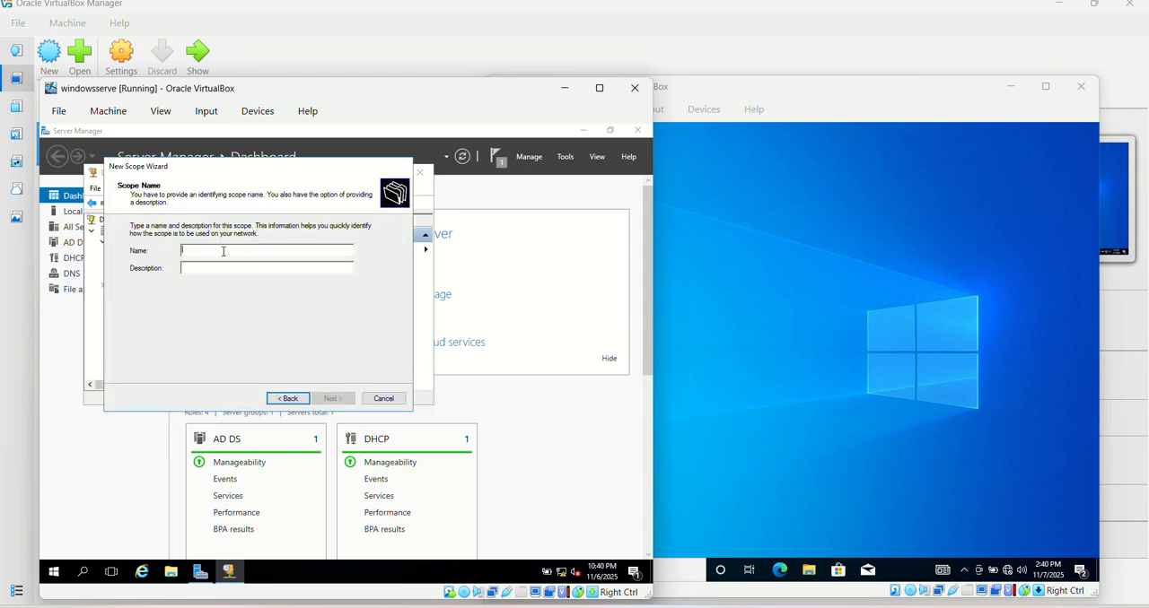
type("scope1")
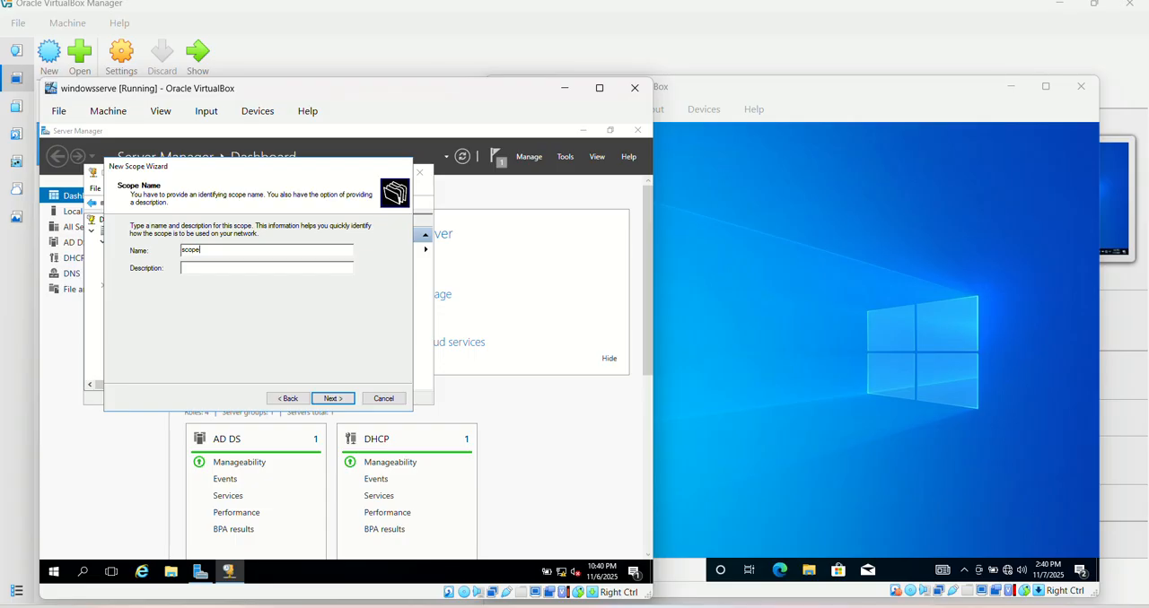
left_click(331, 401)
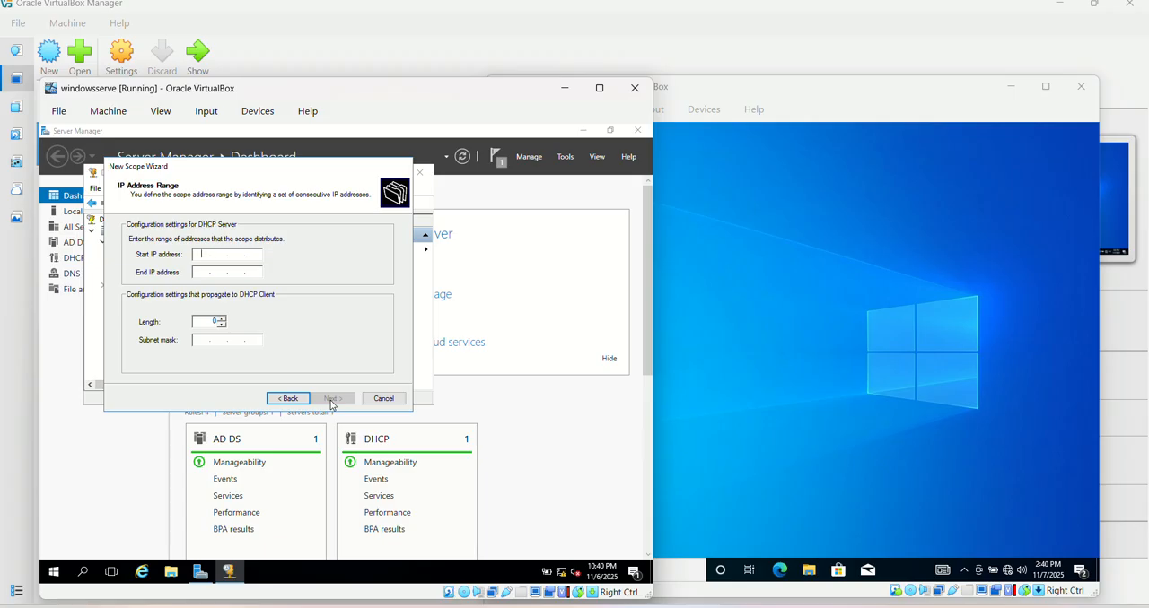
Set the scope's address range from 192.168.1.5 to 192.168.1.50, keeping the default subnet mask
type("192 . 168 . 1 . 5")
key("Tab")
type("192 . 1")
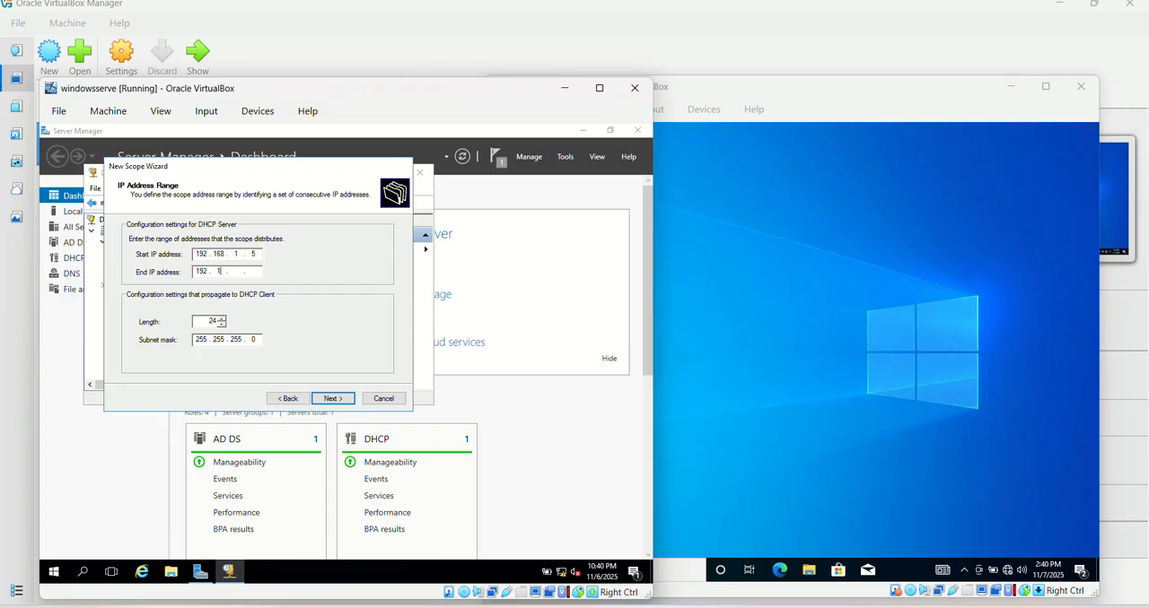
type("68")
left_click(338, 403)
Finish the scope with the default exclusion, lease, gateway, DNS and WINS settings, choosing to configure options and activate it now
left_click(332, 398)
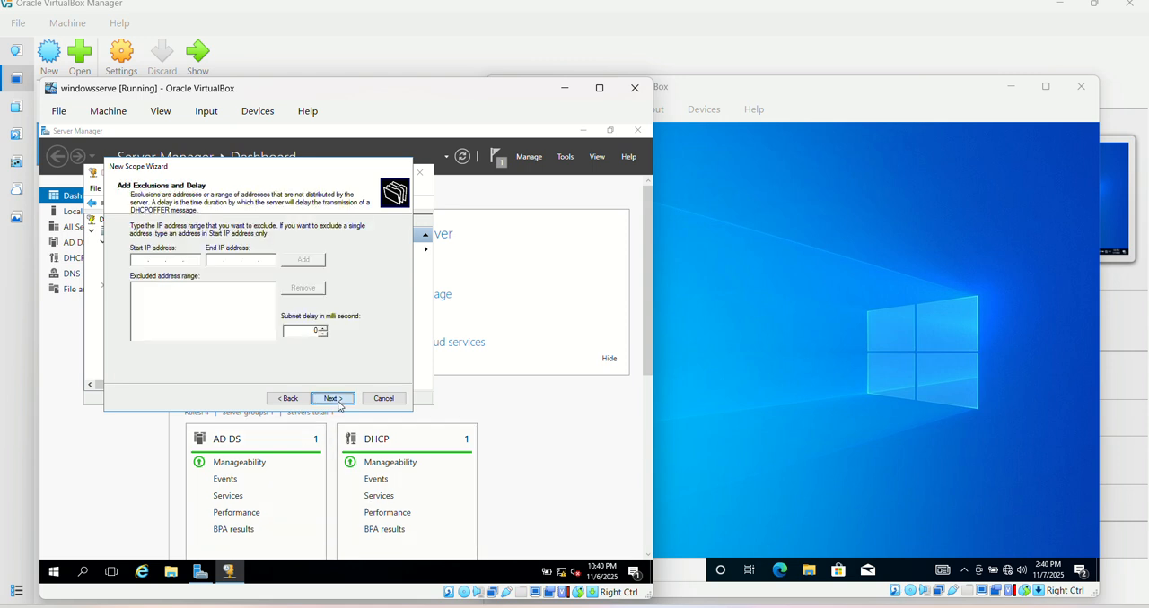
left_click(333, 399)
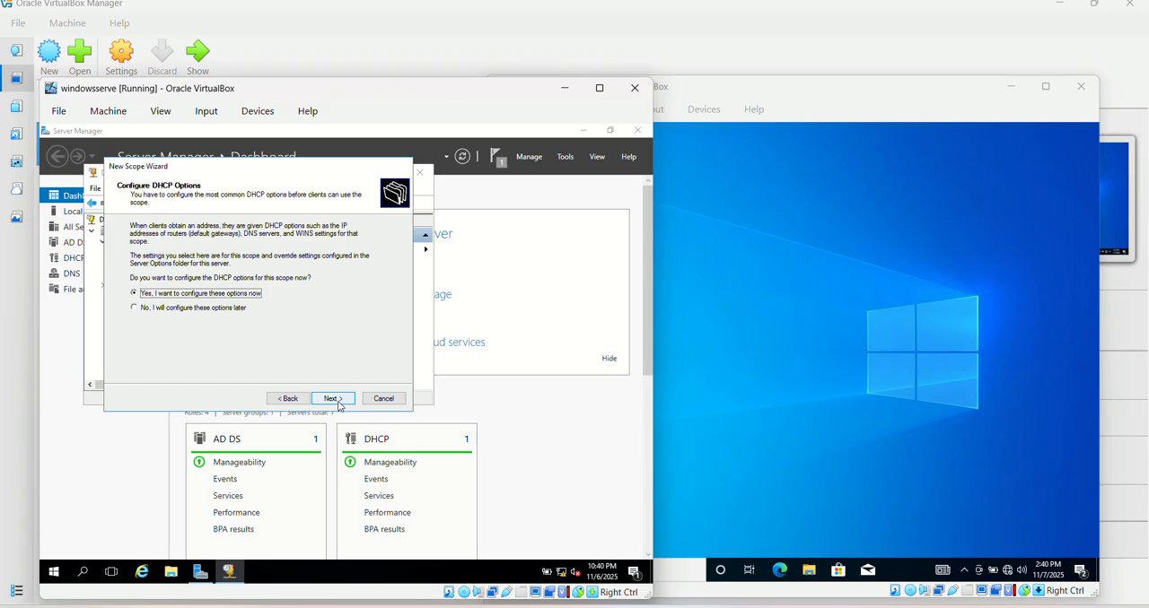
left_click(340, 402)
left_click(339, 403)
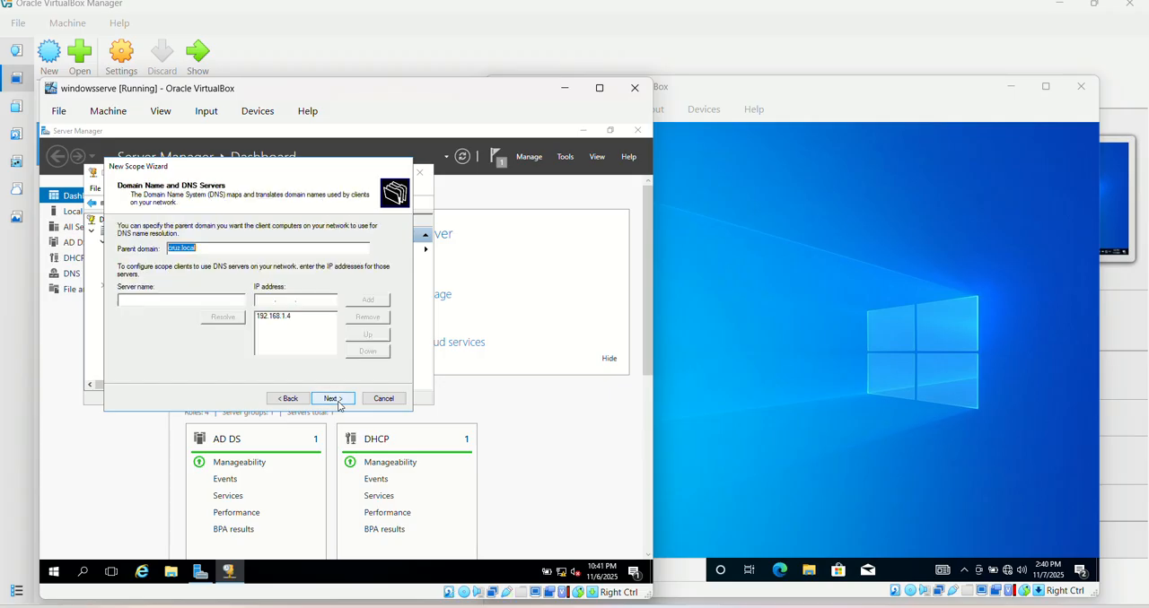
left_click(338, 403)
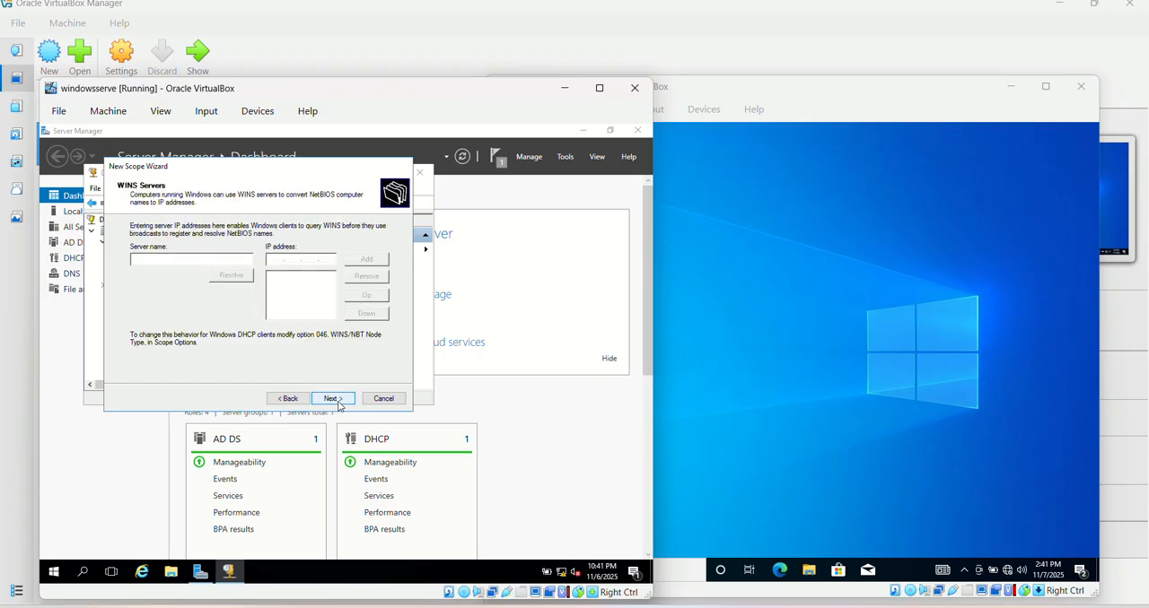
left_click(338, 403)
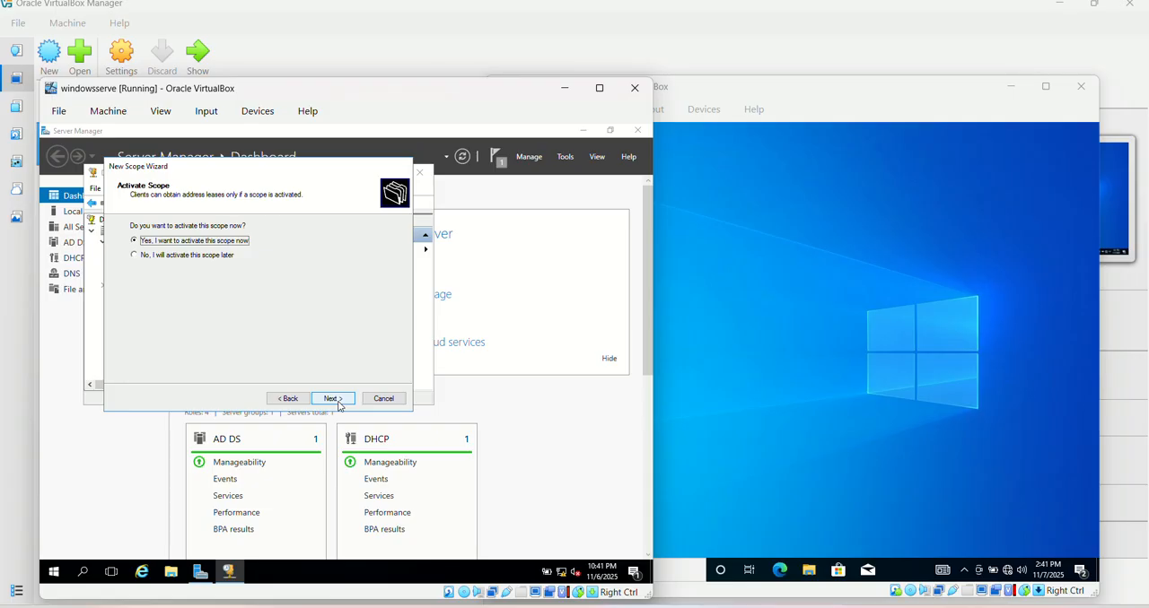
left_click(338, 403)
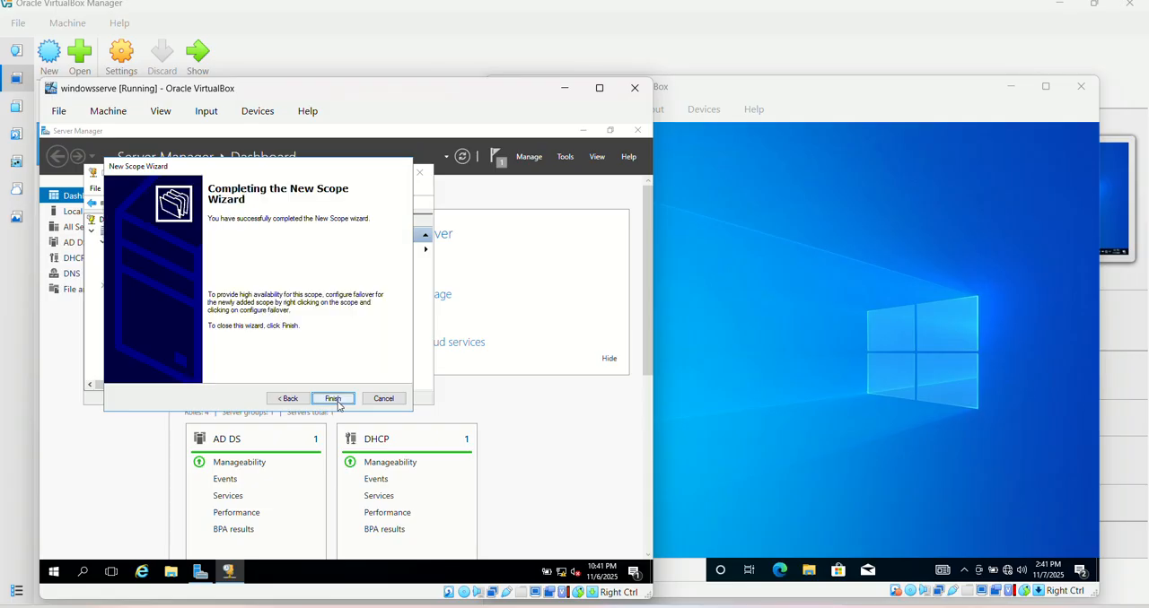
left_click(332, 398)
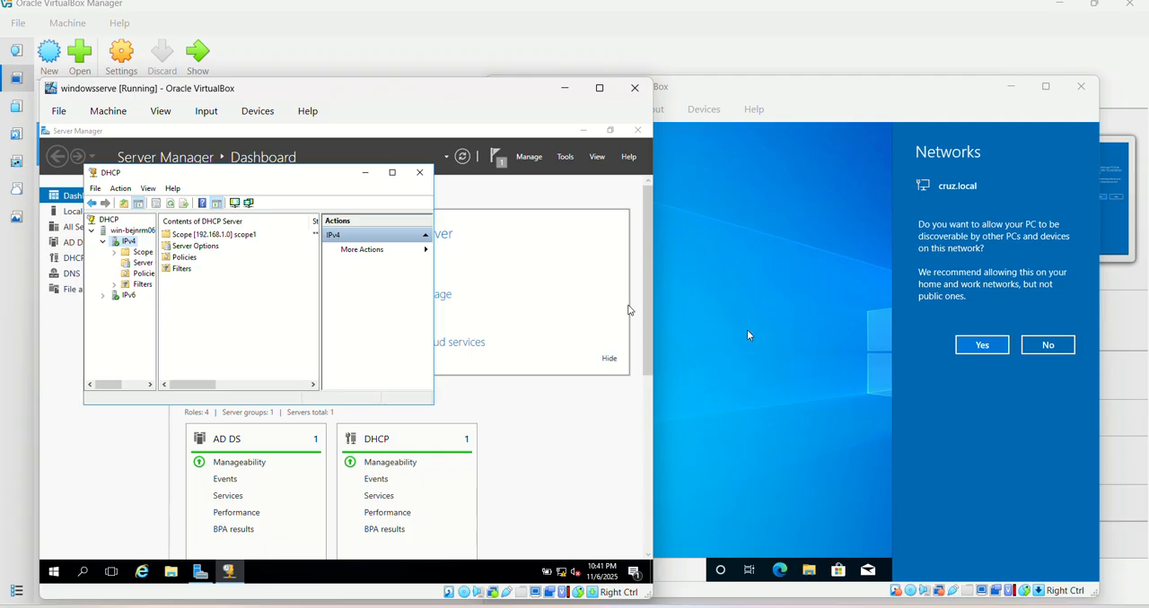
Switch to the winwiwnwi machine, run ipconfig in a Command Prompt to check its IP configuration, and close the prompt
left_click(747, 334)
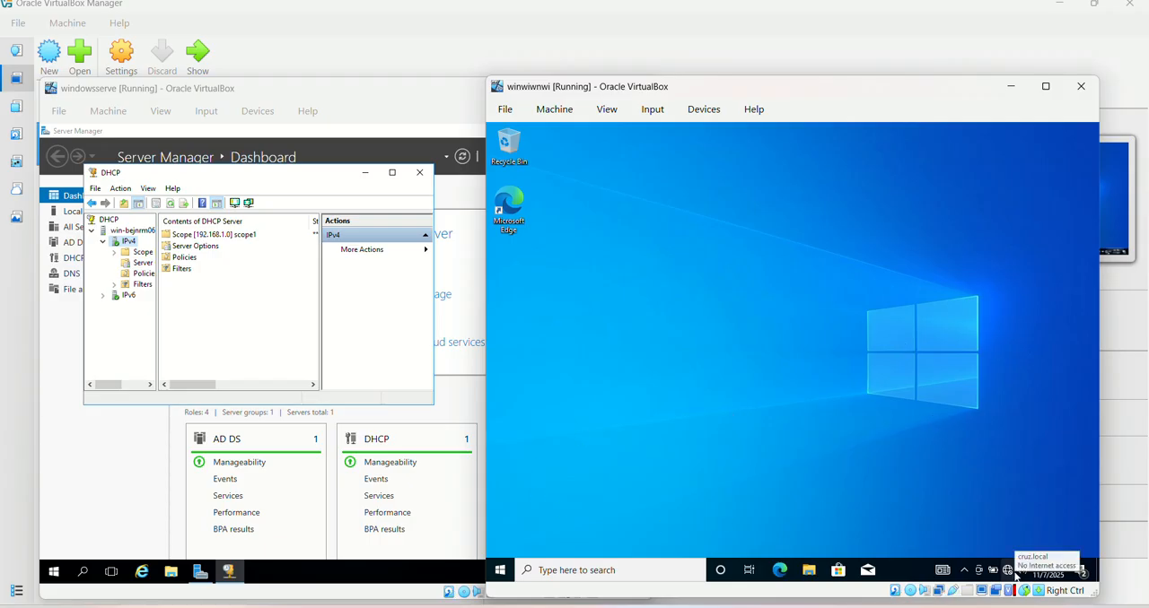
right_click(507, 572)
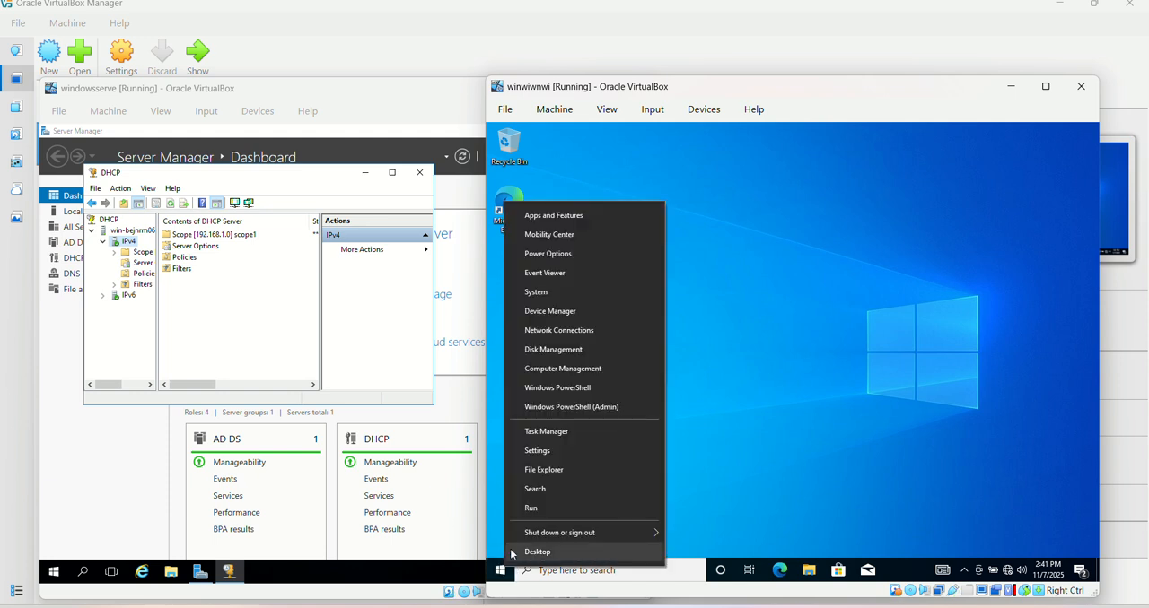
left_click(542, 507)
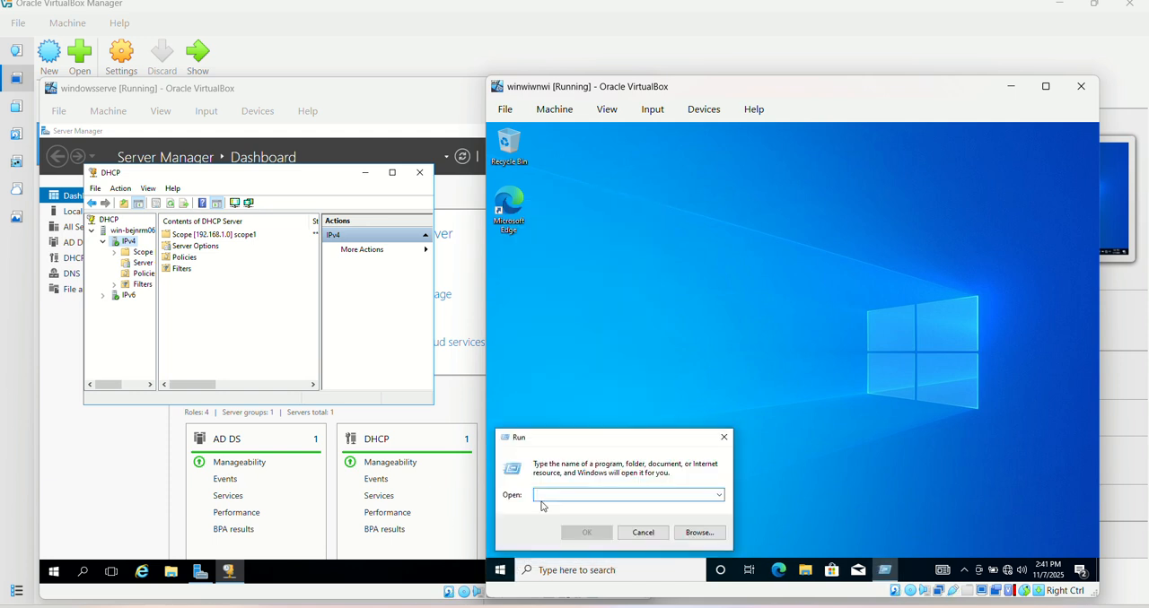
type("cmd")
key("Return")
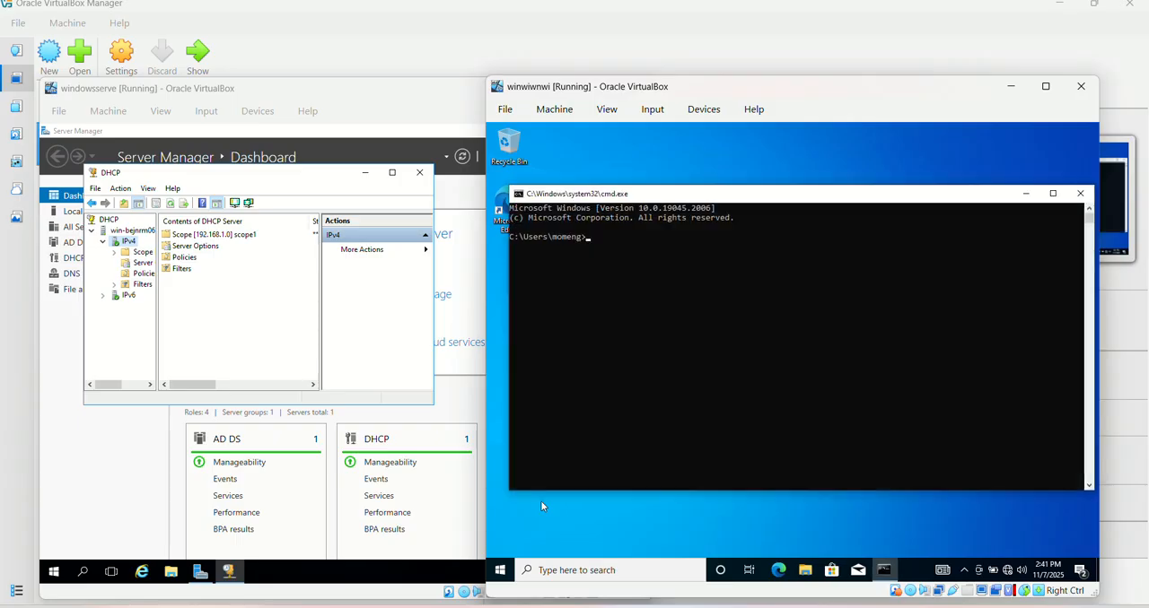
type("ipconfi")
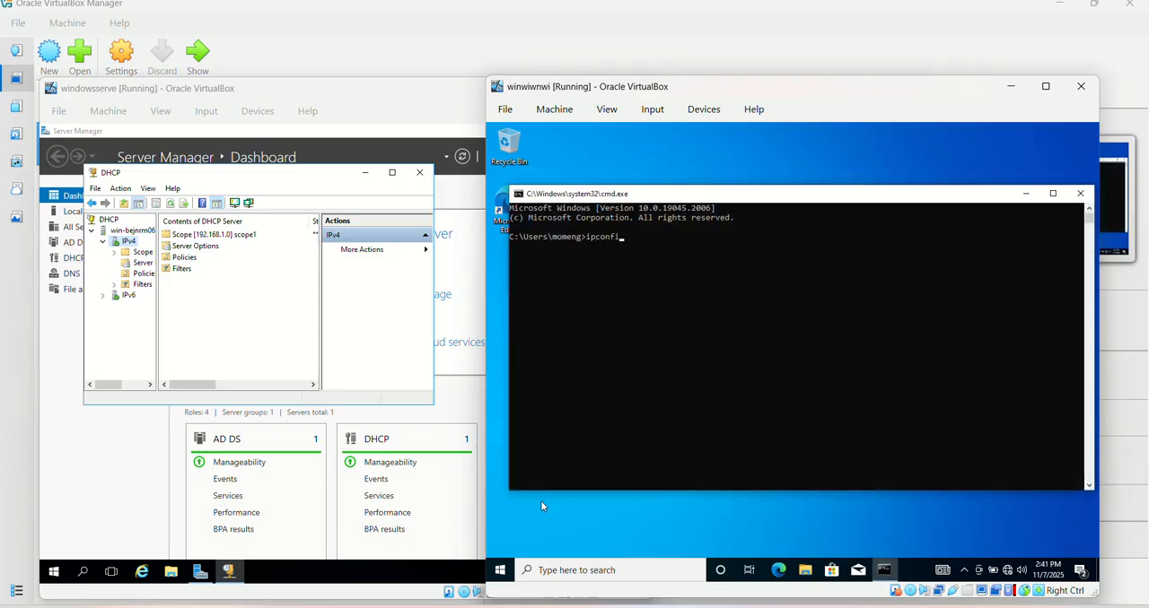
type("g")
key("Return")
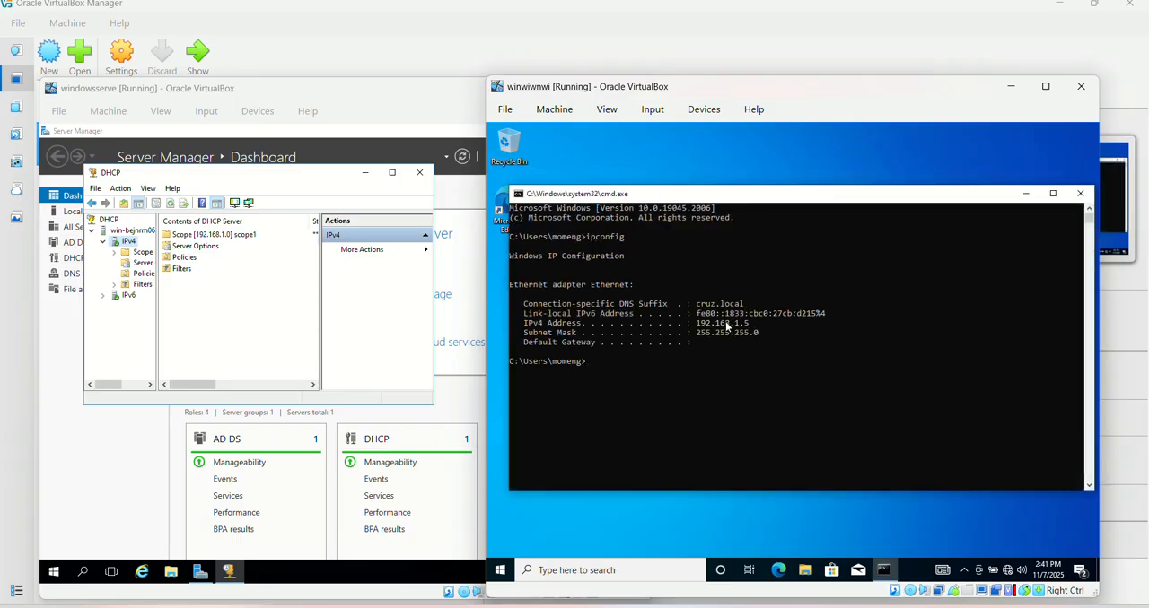
left_click(1086, 193)
Return to the windowsserve machine, minimize the DHCP console and open management of cruz.local from Active Directory Domains and Trusts
left_click(368, 174)
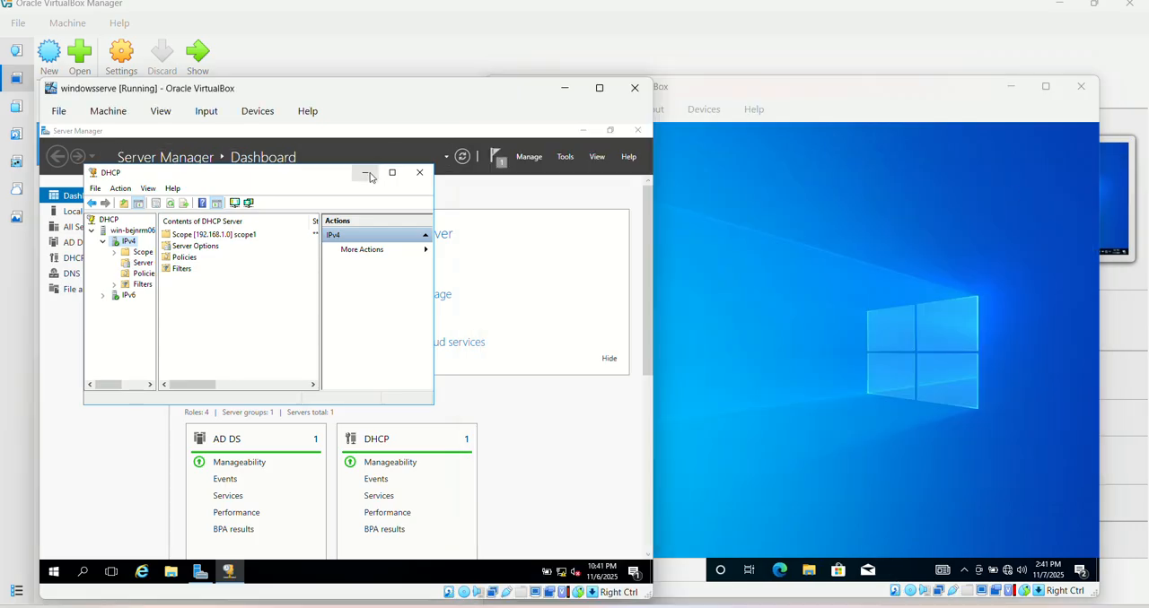
left_click(566, 157)
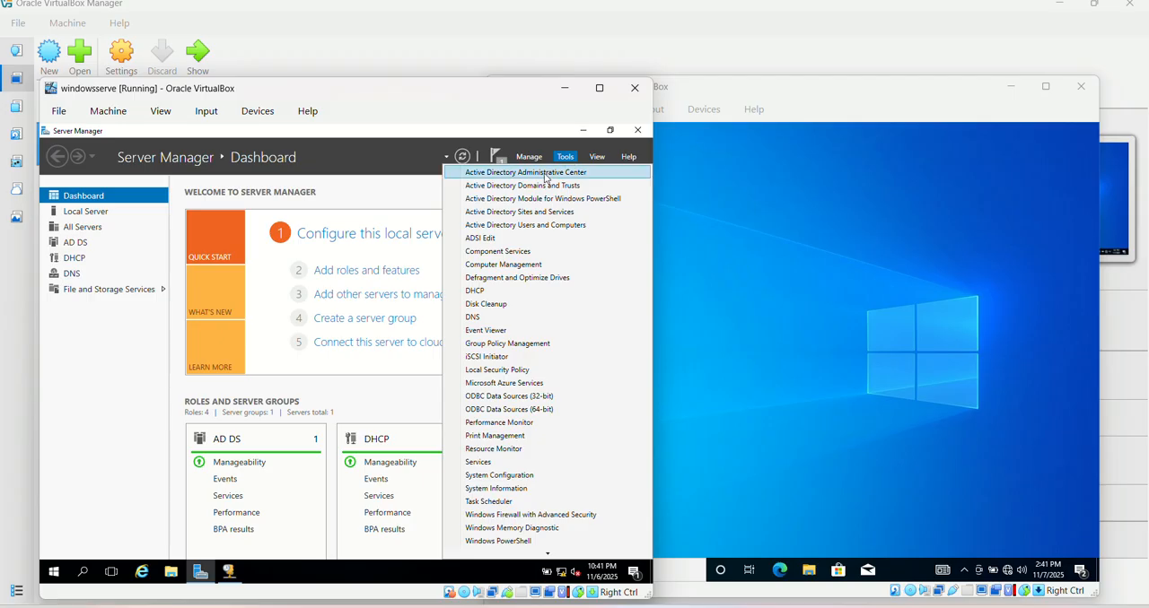
left_click(546, 185)
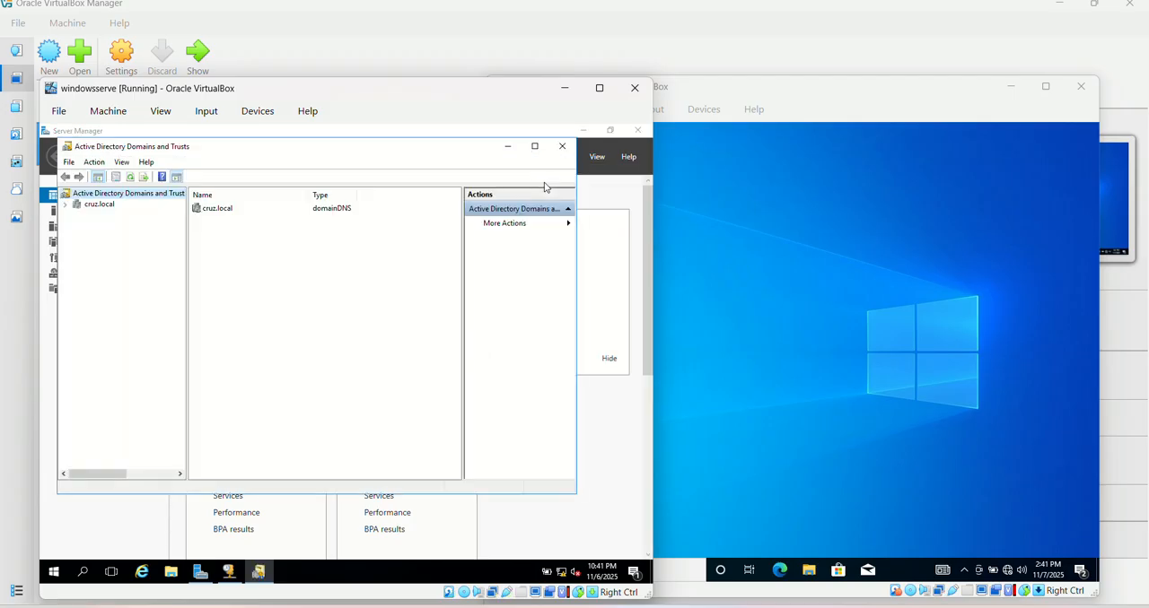
left_click(99, 206)
right_click(100, 210)
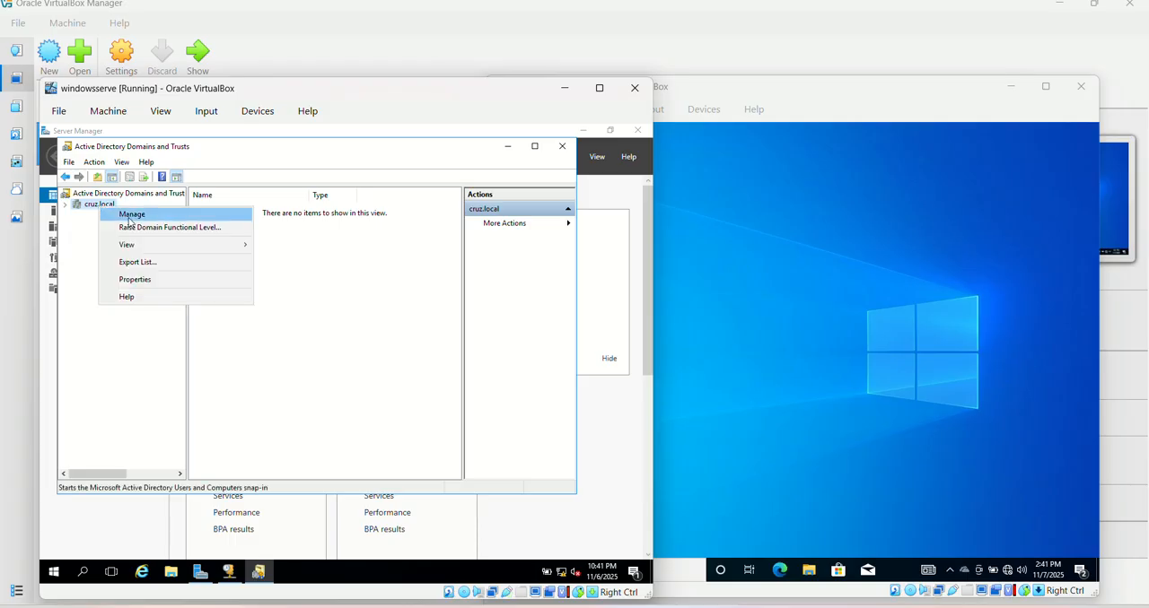
left_click(129, 218)
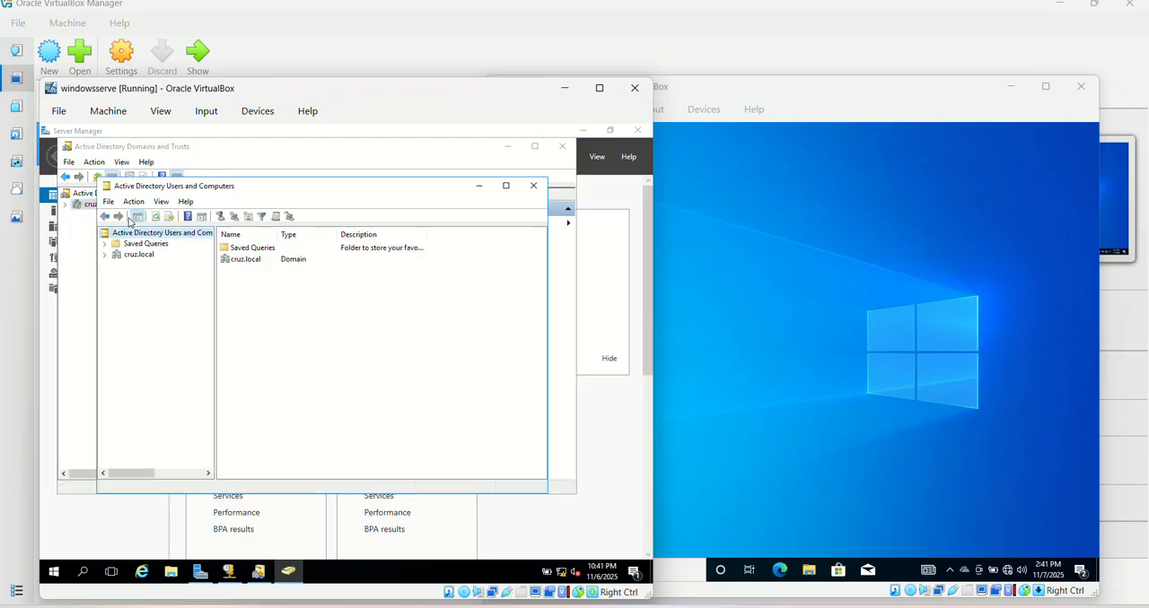
Open the Users container of cruz.local and start creating a new user object in it
double_click(237, 262)
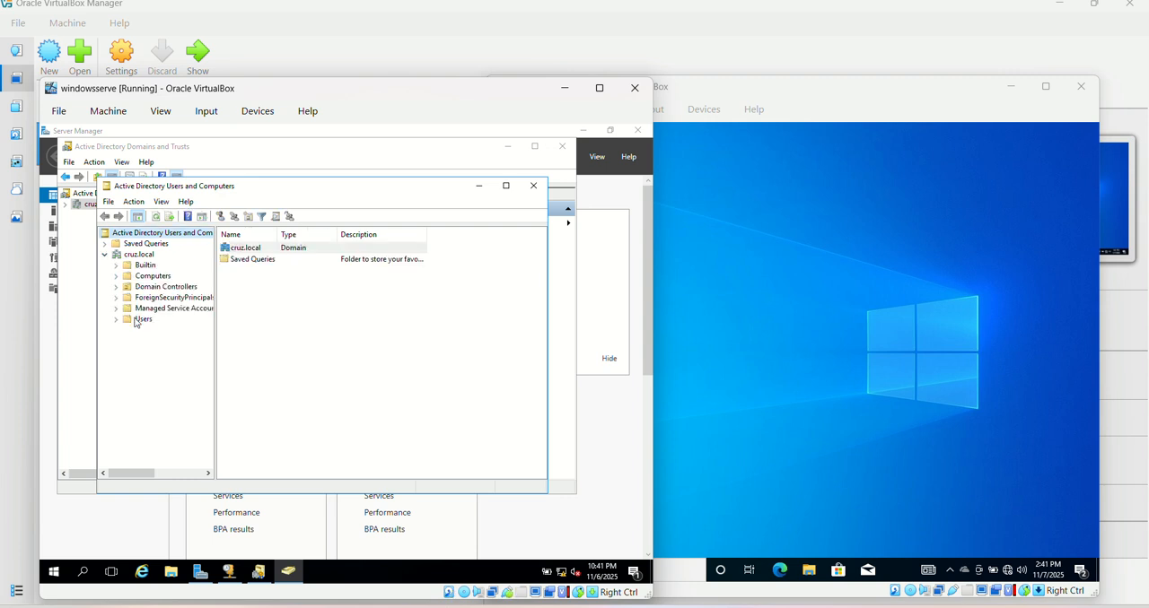
left_click(137, 322)
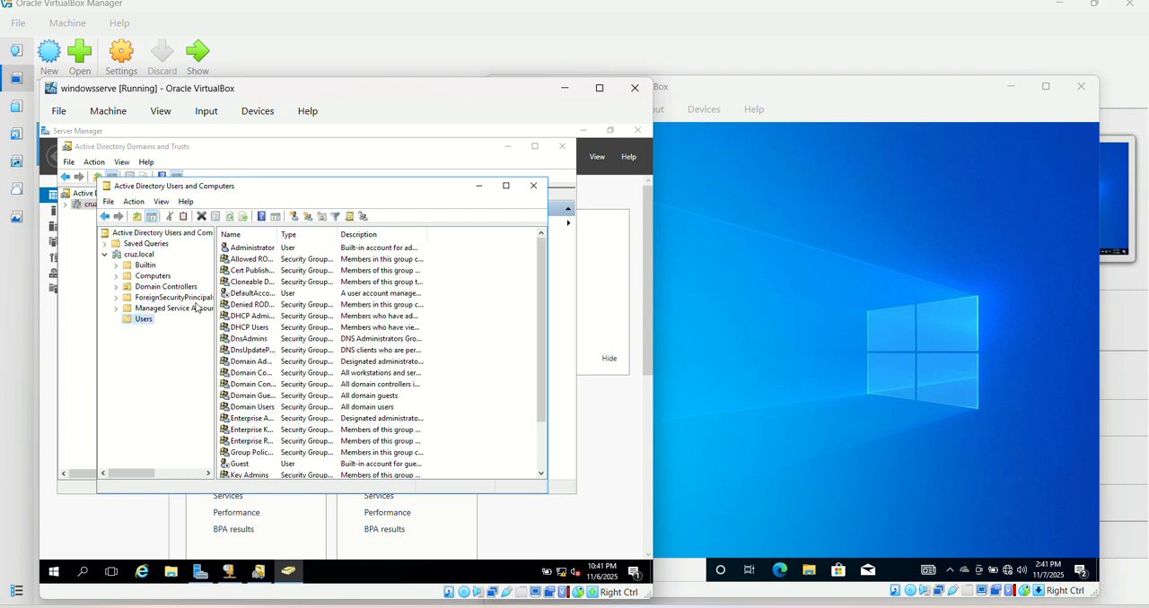
right_click(446, 352)
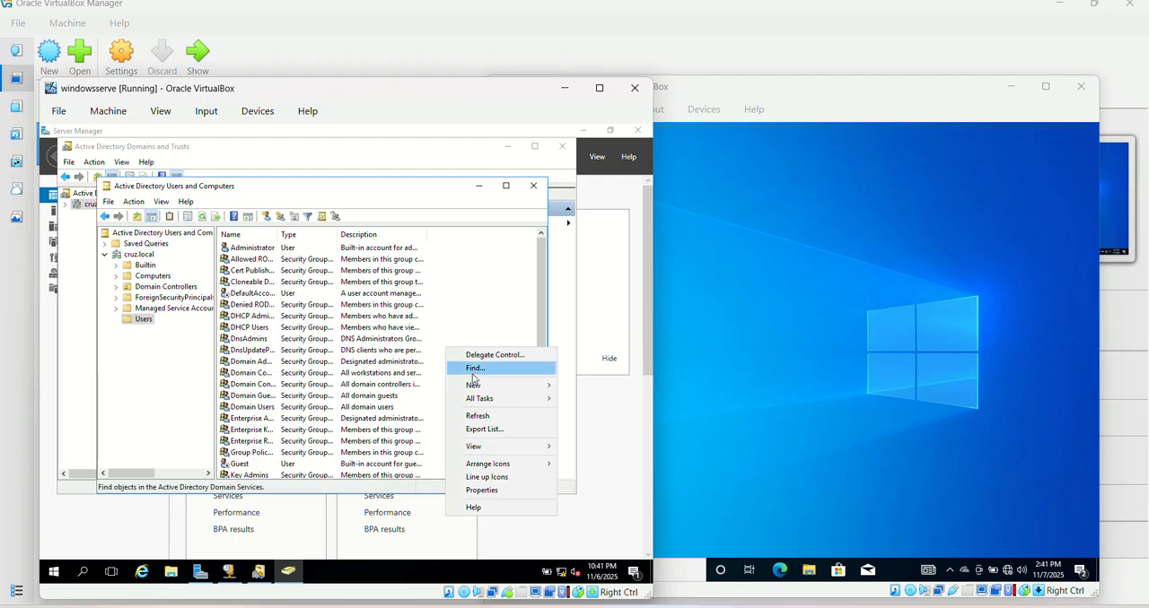
mouse_move(487, 386)
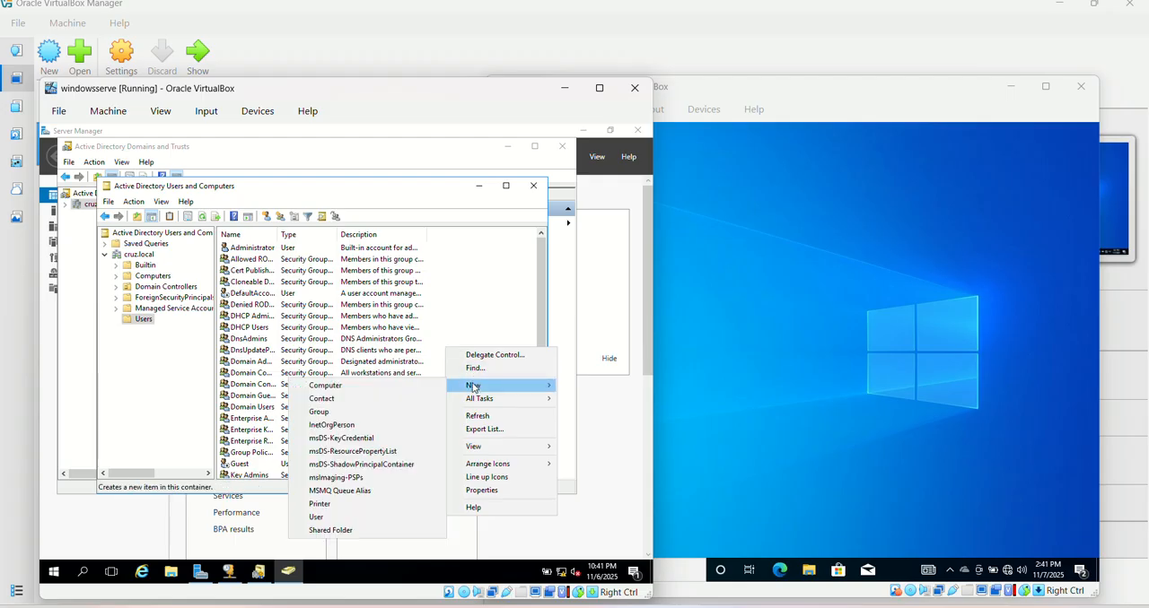
left_click(323, 518)
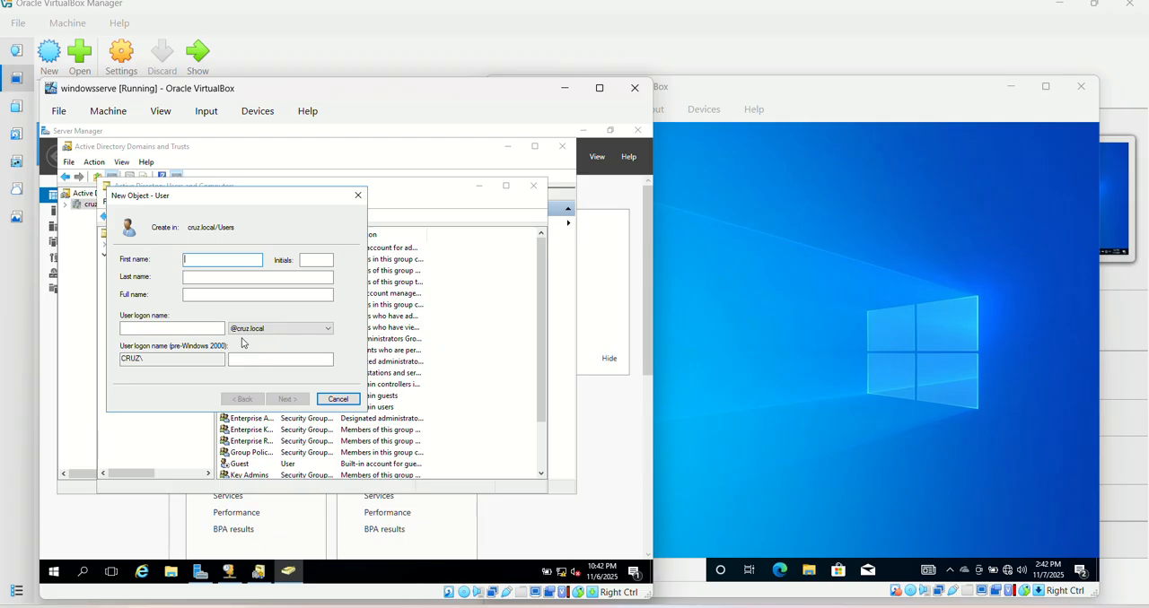
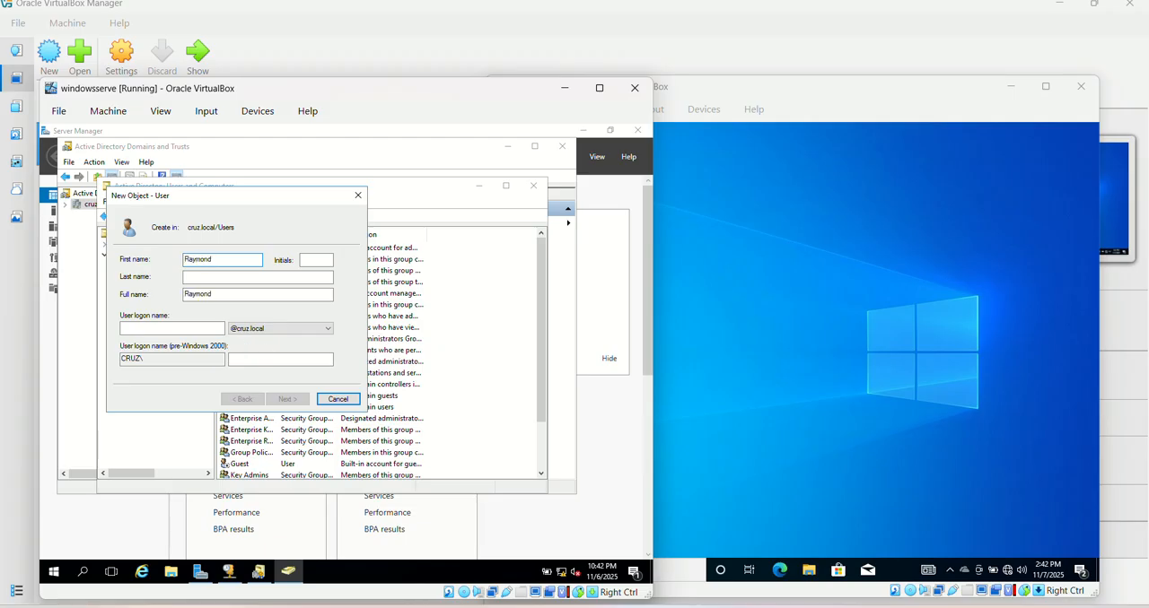
left_click(206, 277)
type("cru")
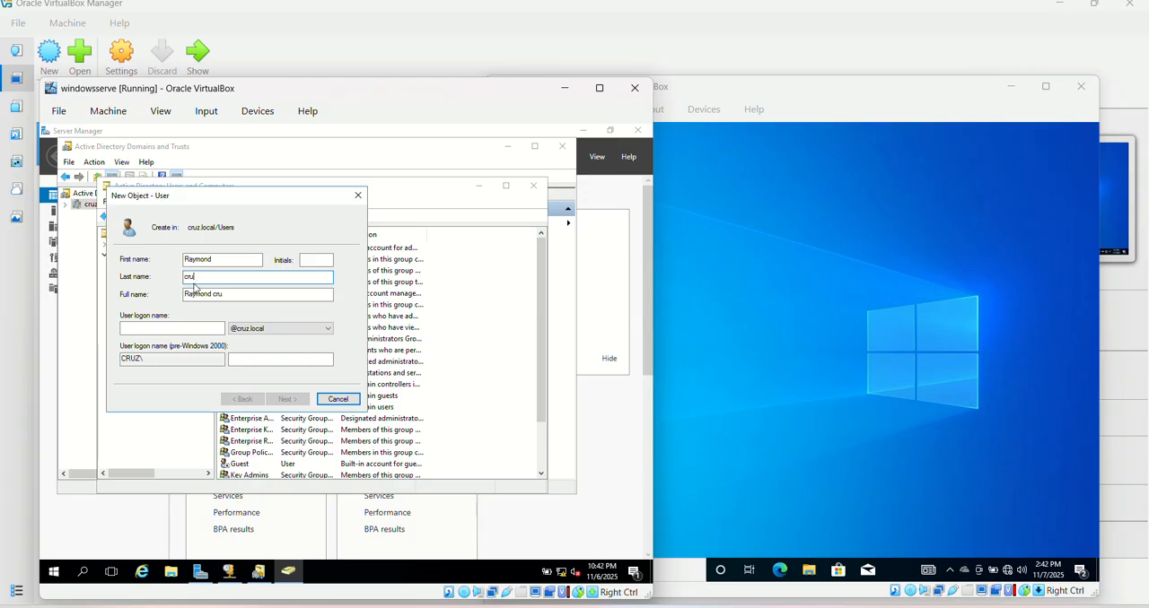
key("BackSpace")
key("BackSpace")
key("BackSpace")
type("Cr")
left_click(158, 326)
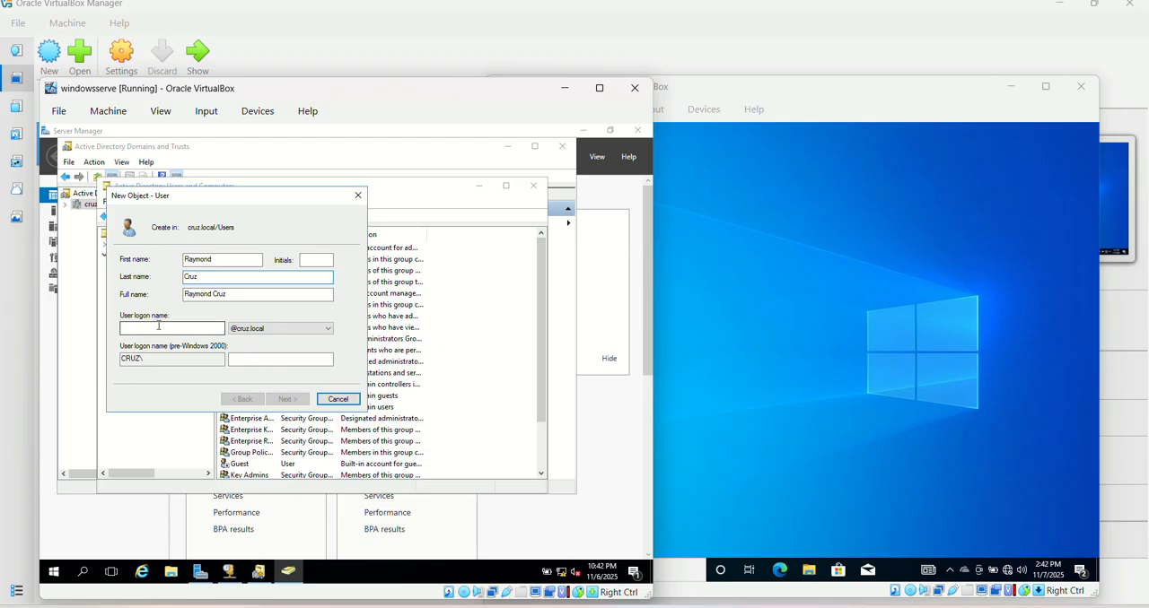
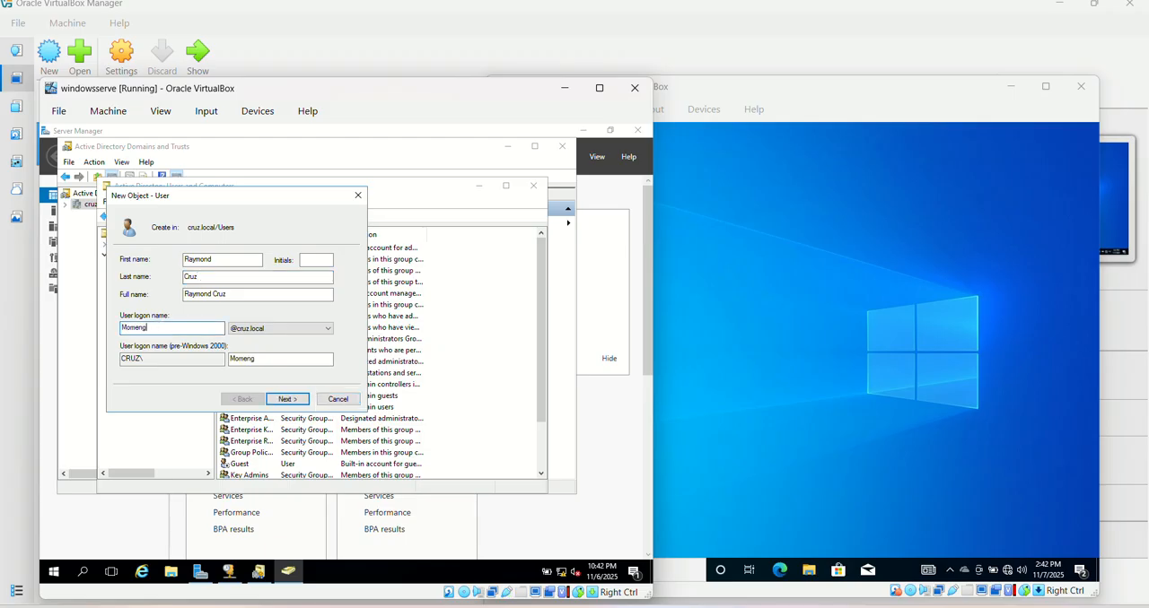
left_click(297, 401)
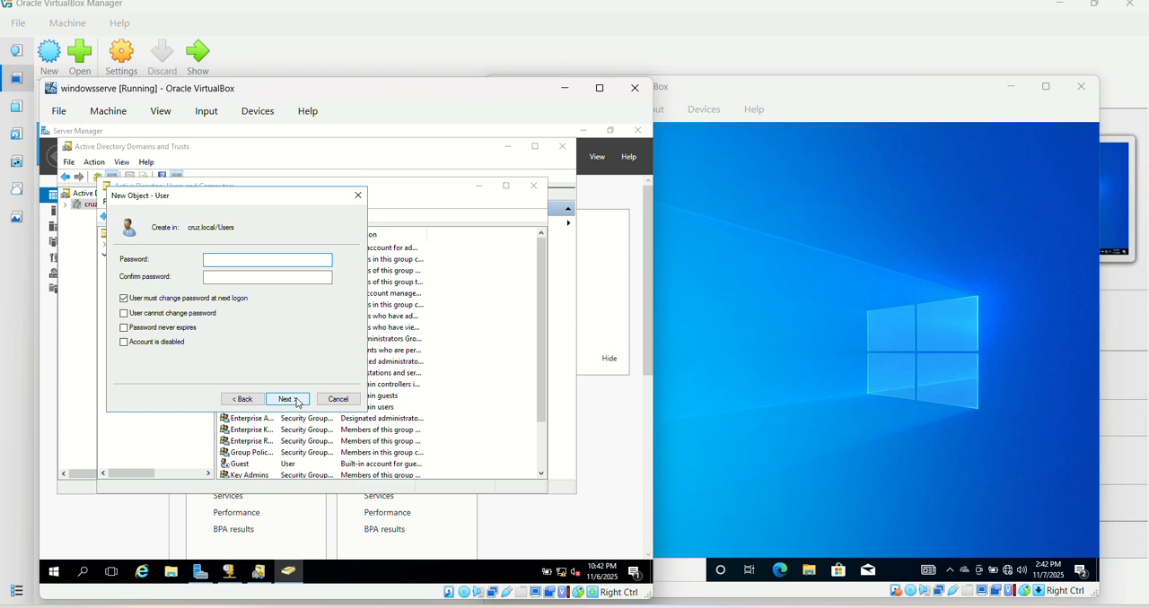
Turn off the required password change at next logon, enter and confirm the account password, and finish creating the user
left_click(124, 299)
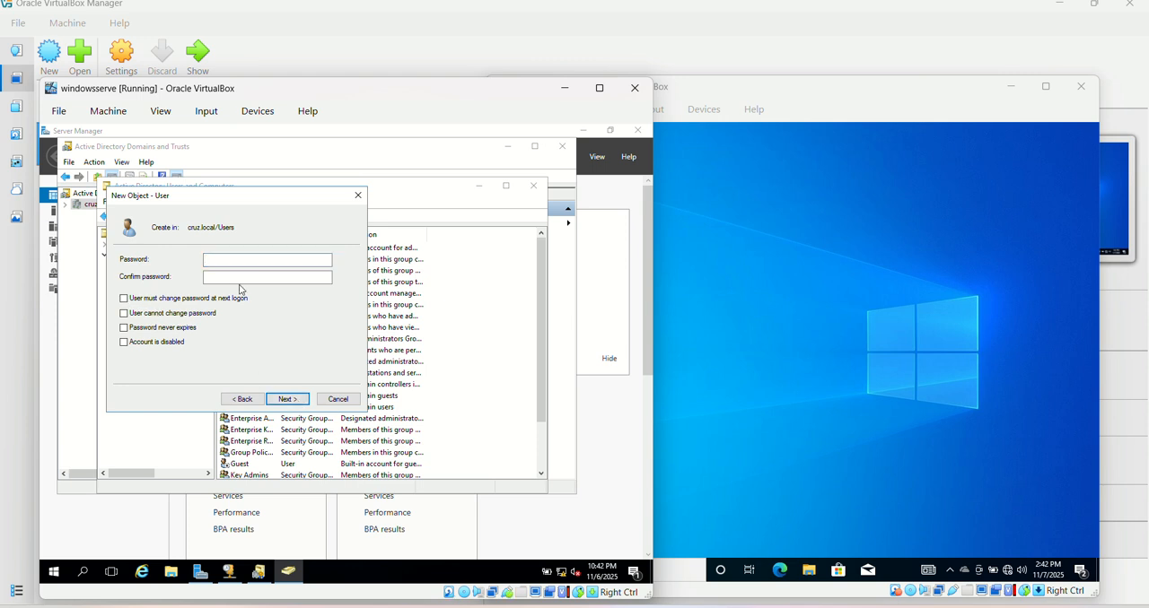
left_click(221, 259)
type("********")
key("Tab")
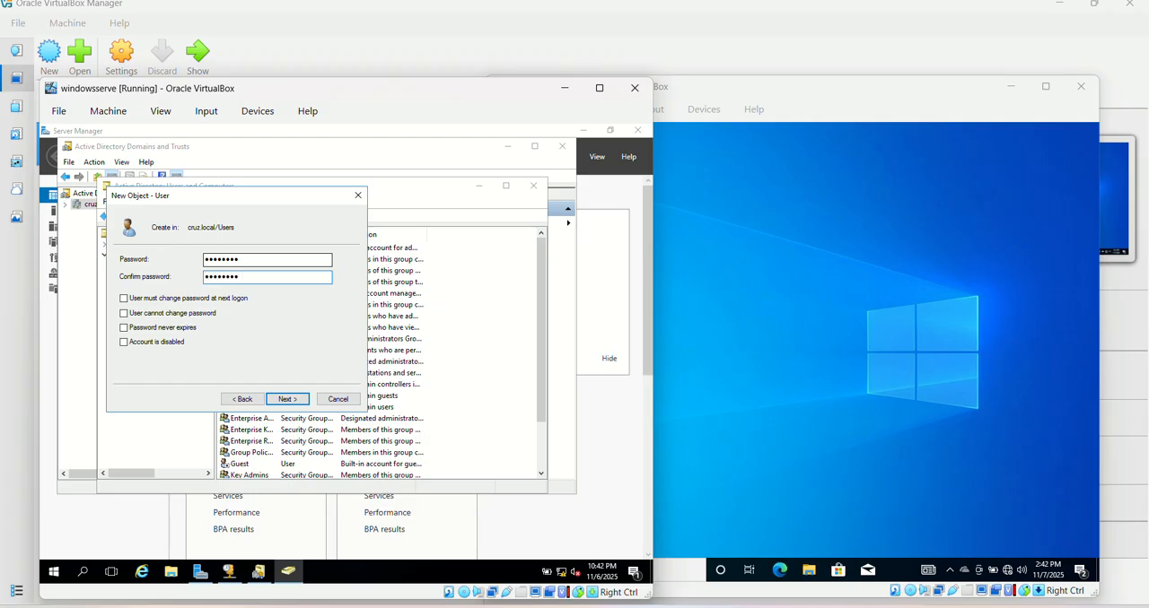
left_click(292, 402)
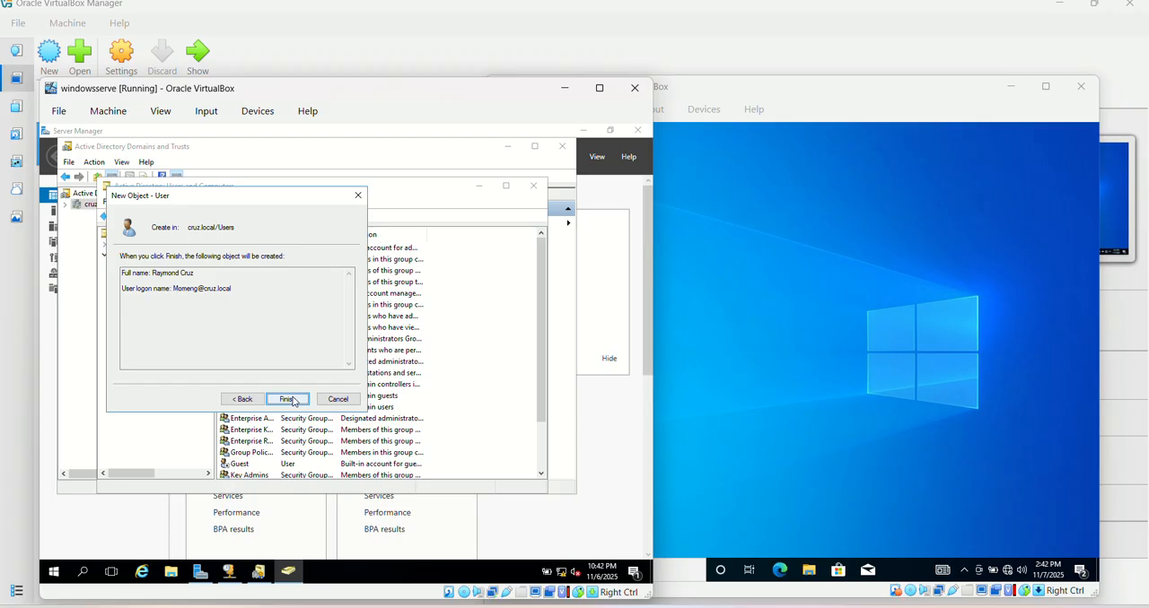
left_click(287, 399)
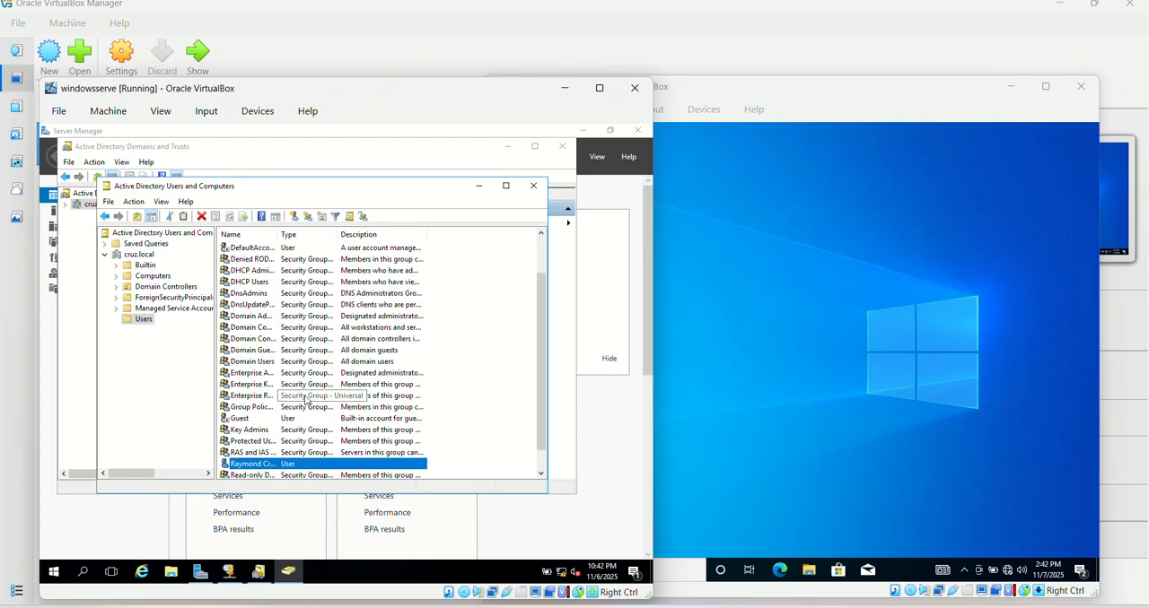
Switch to the winwiwnwi machine and open the properties of This PC from File Explorer
left_click(752, 363)
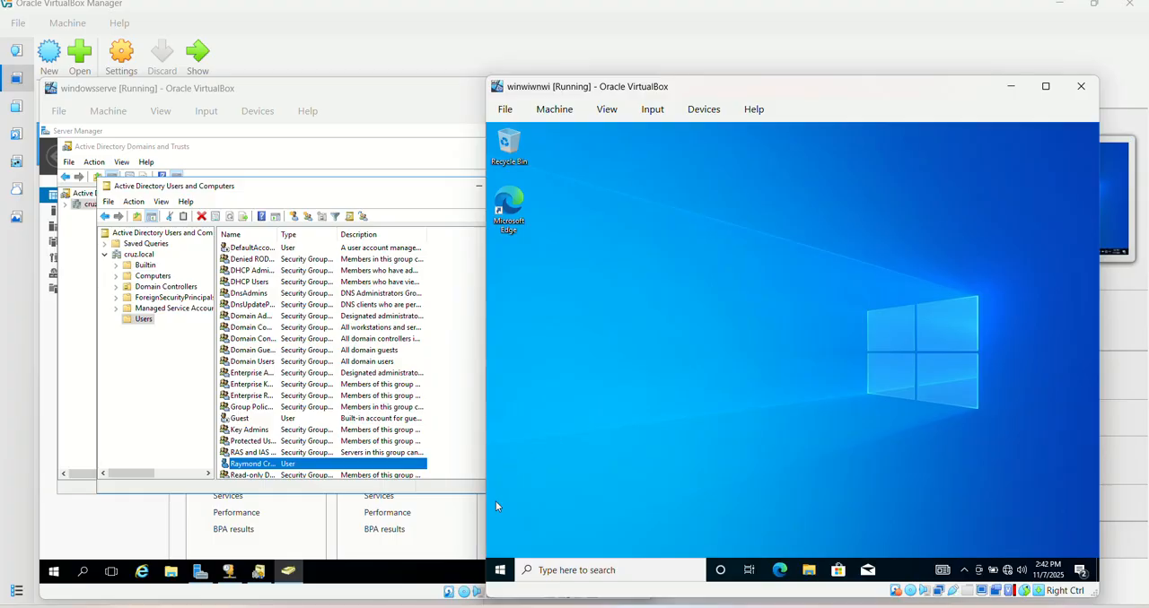
right_click(505, 568)
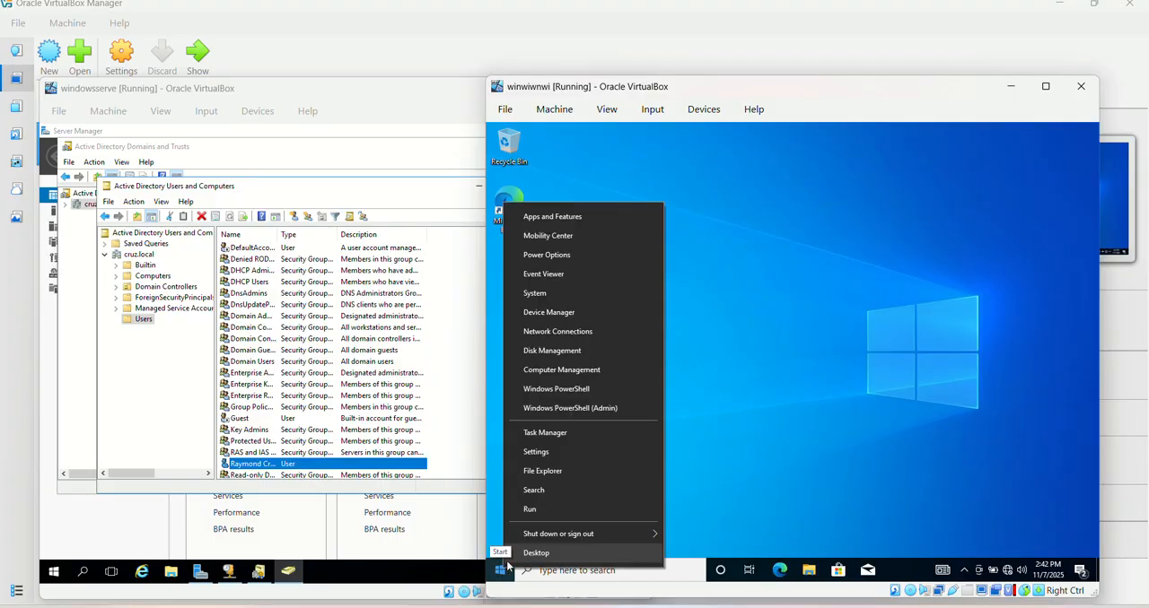
left_click(552, 473)
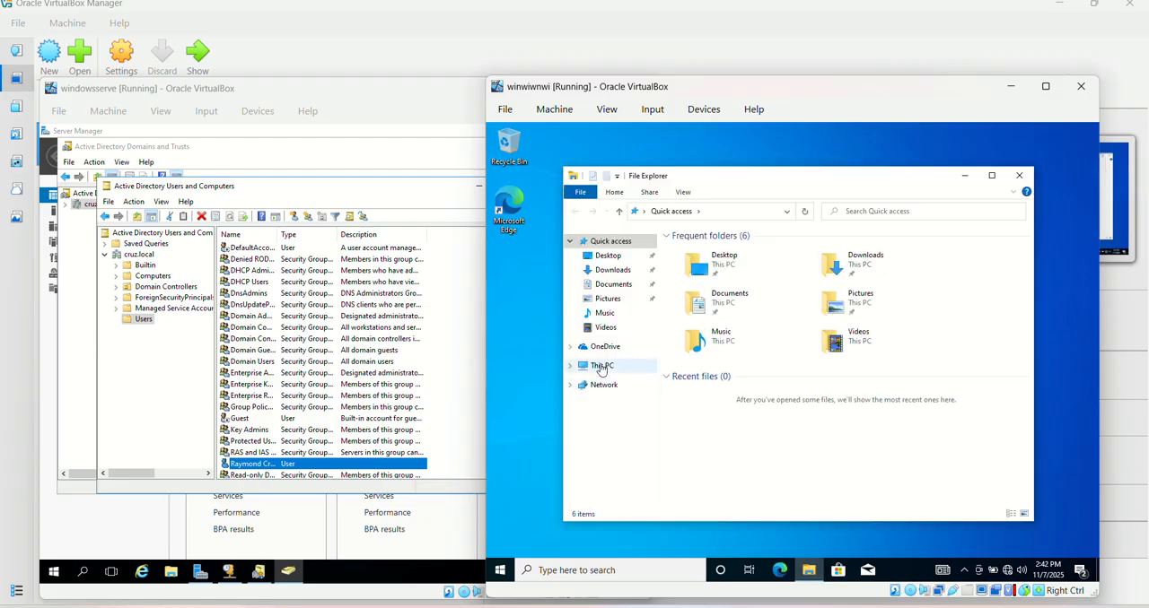
right_click(602, 369)
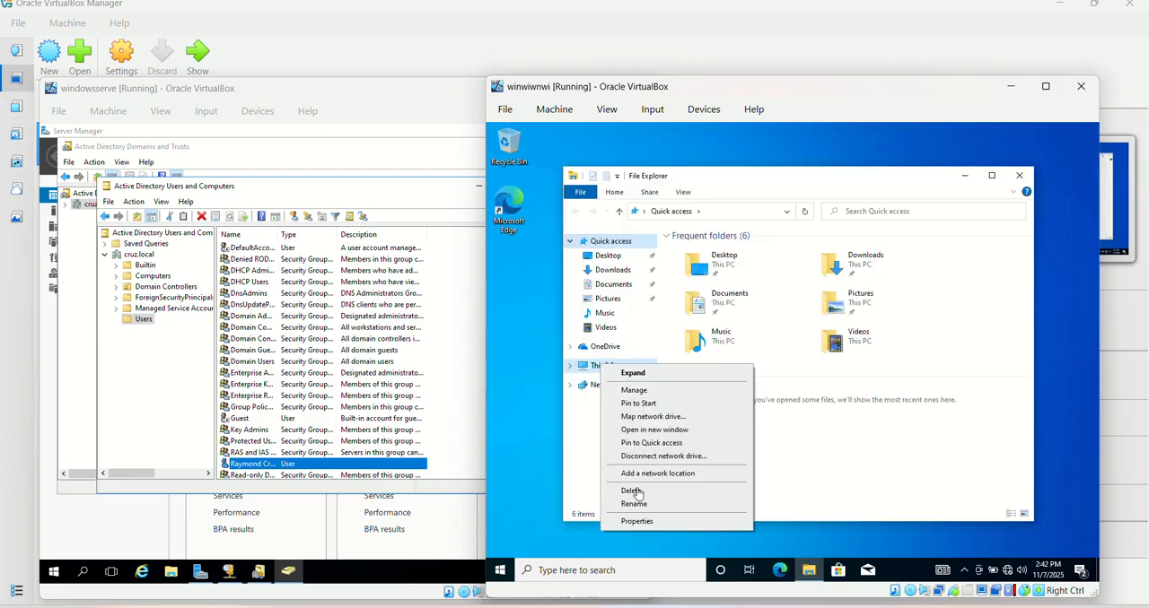
left_click(636, 522)
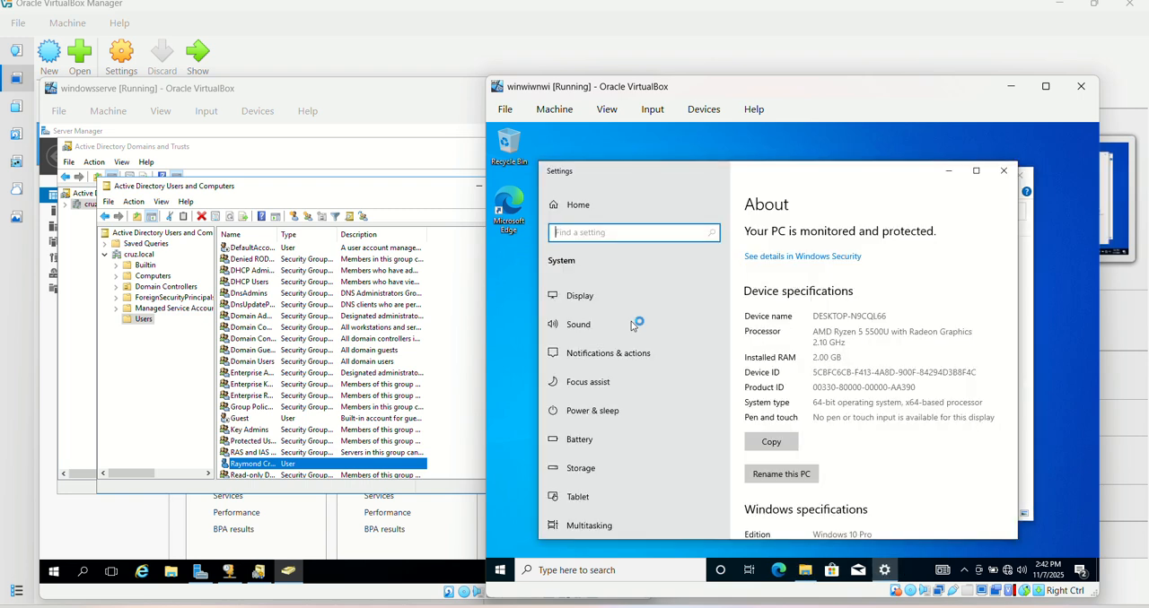
Through the advanced system settings, change the computer's membership to the domain cruz.local and submit the change
left_click(1015, 460)
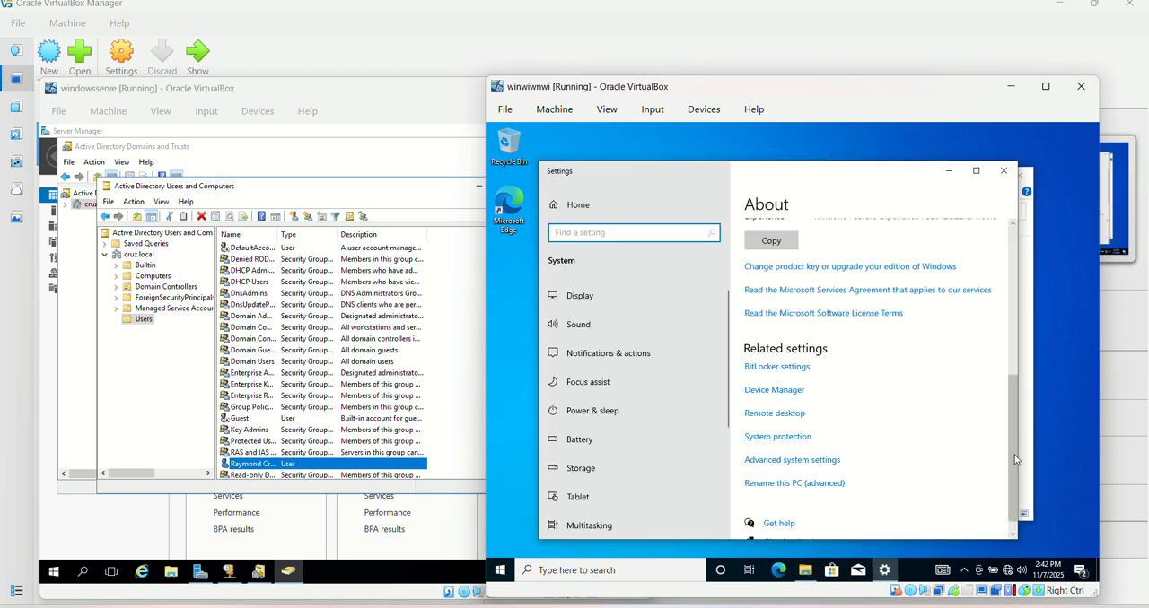
left_click(823, 461)
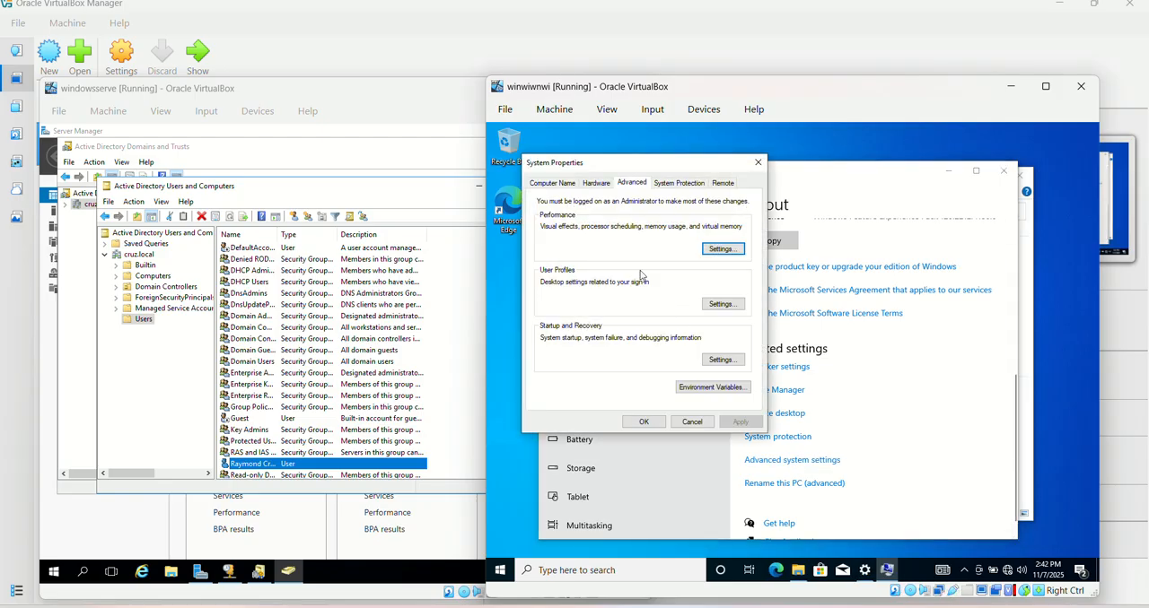
left_click(551, 184)
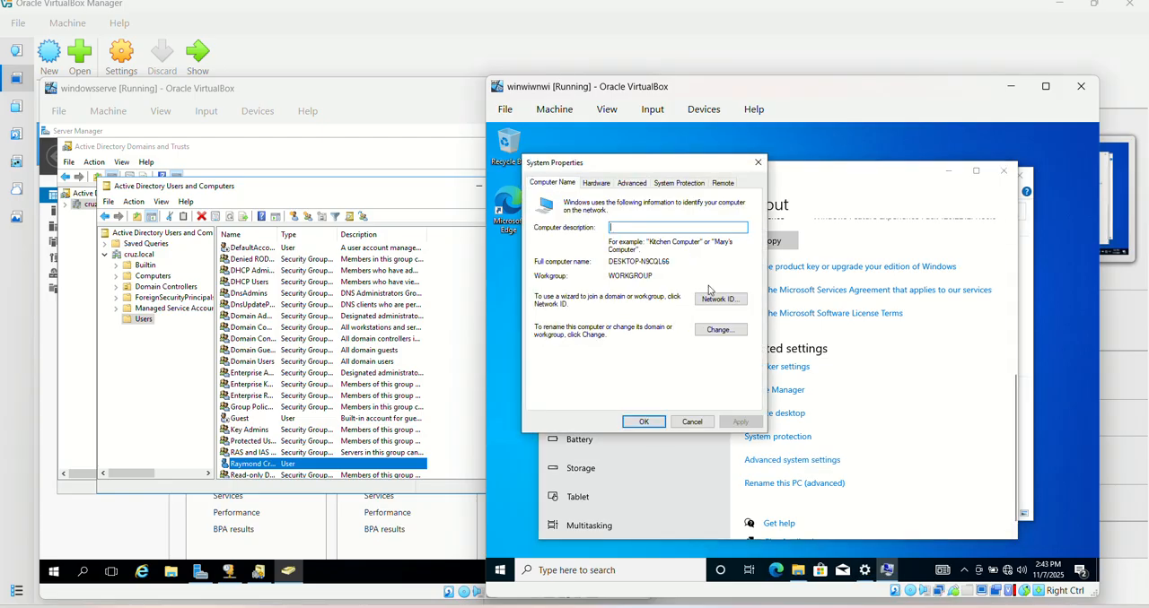
left_click(719, 331)
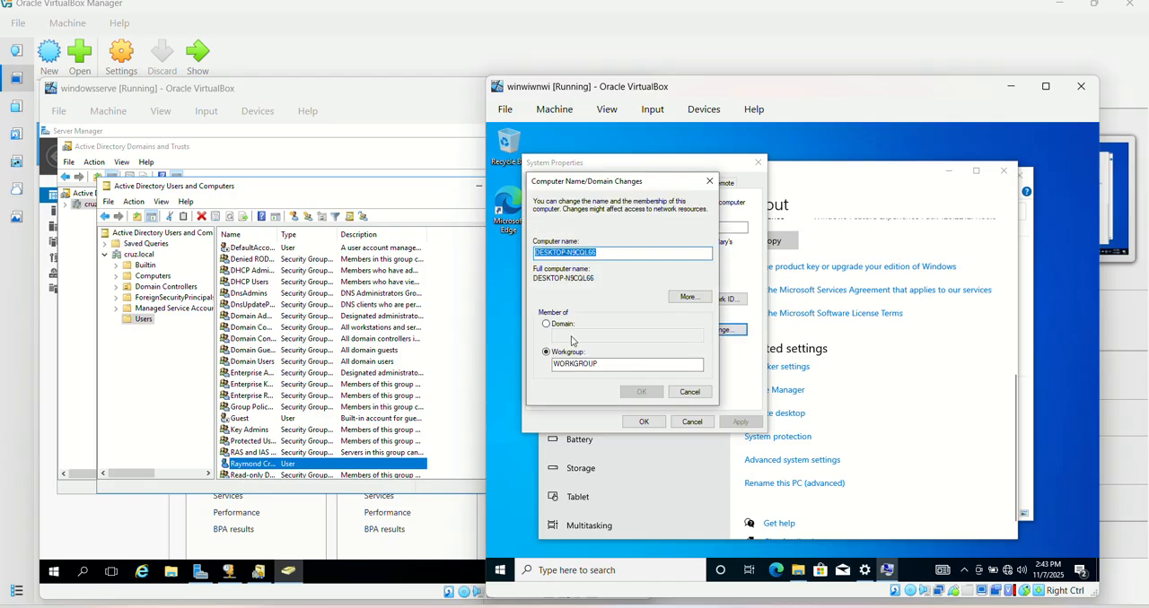
left_click(547, 324)
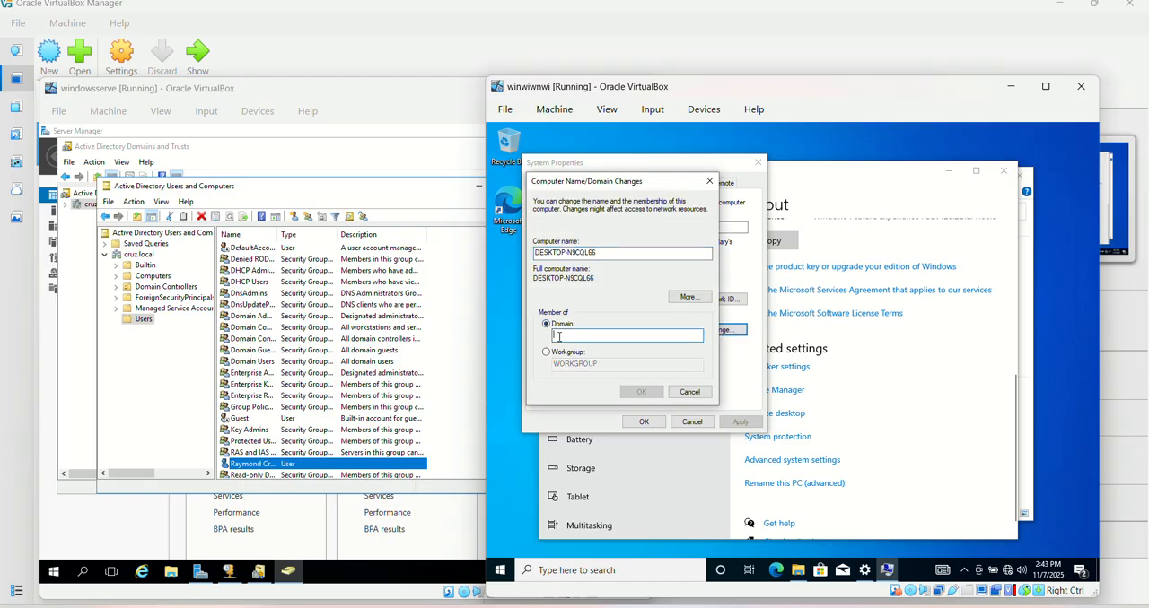
type("cruz.local")
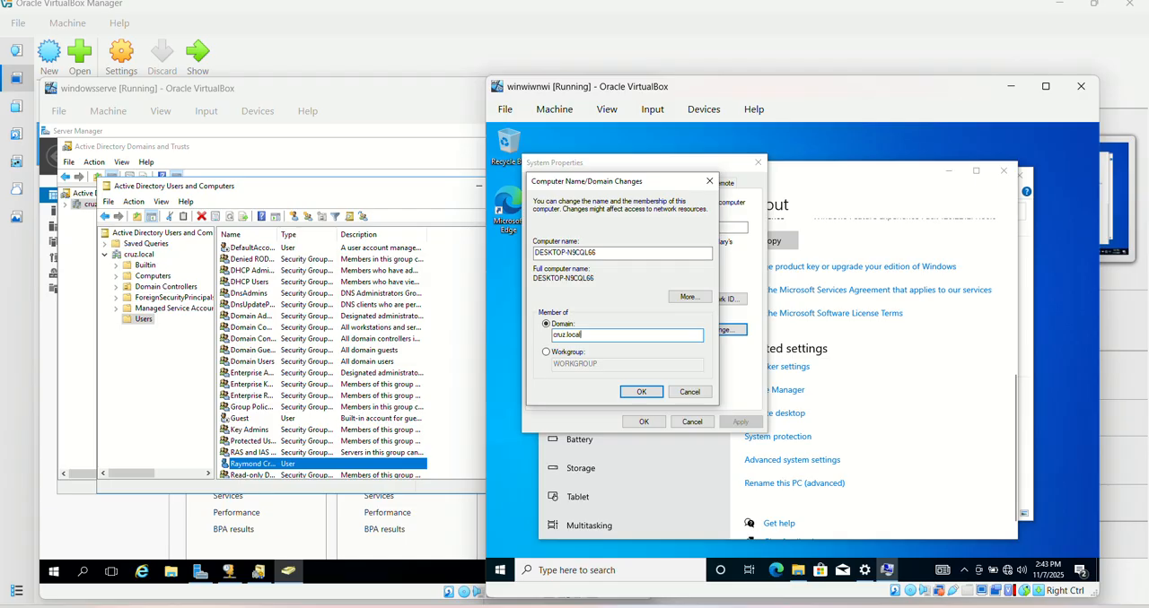
left_click(653, 392)
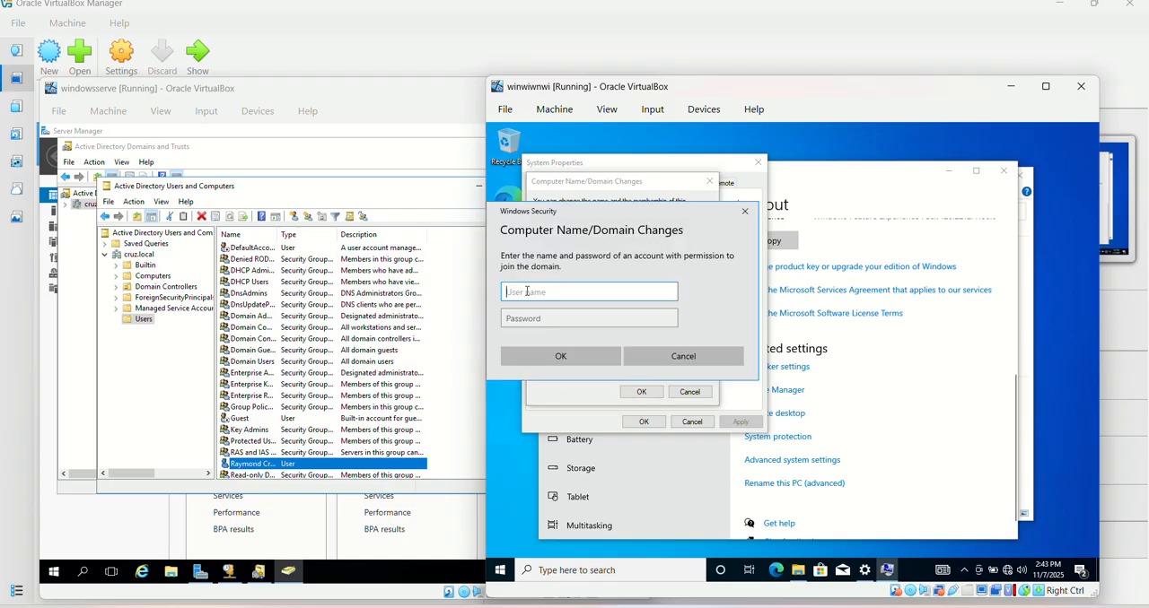
Authorize the domain join with the Administrator user name and the account password
type("Administrator")
left_click(514, 319)
type("P@")
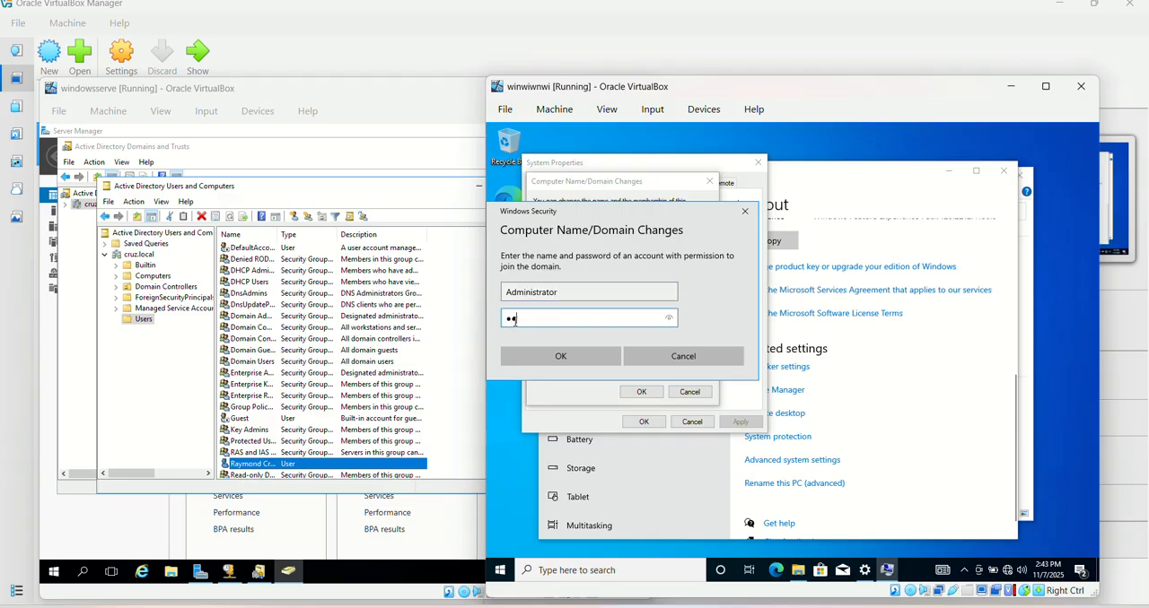
type("ssw0rd")
left_click(539, 355)
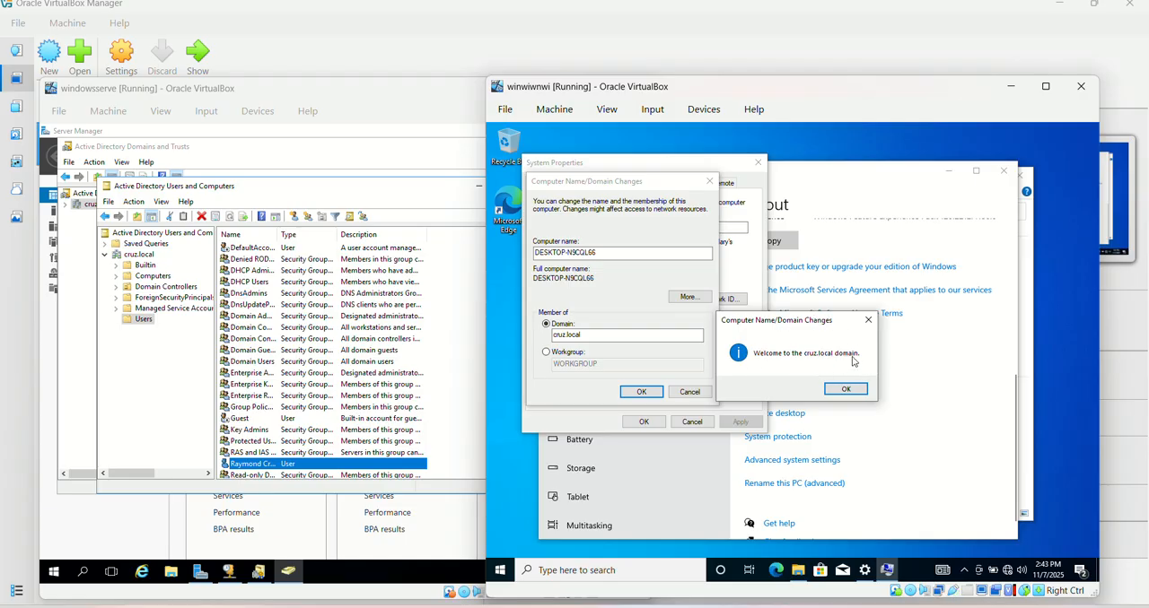
Acknowledge the domain change messages, close System Properties and restart the computer immediately
left_click(848, 388)
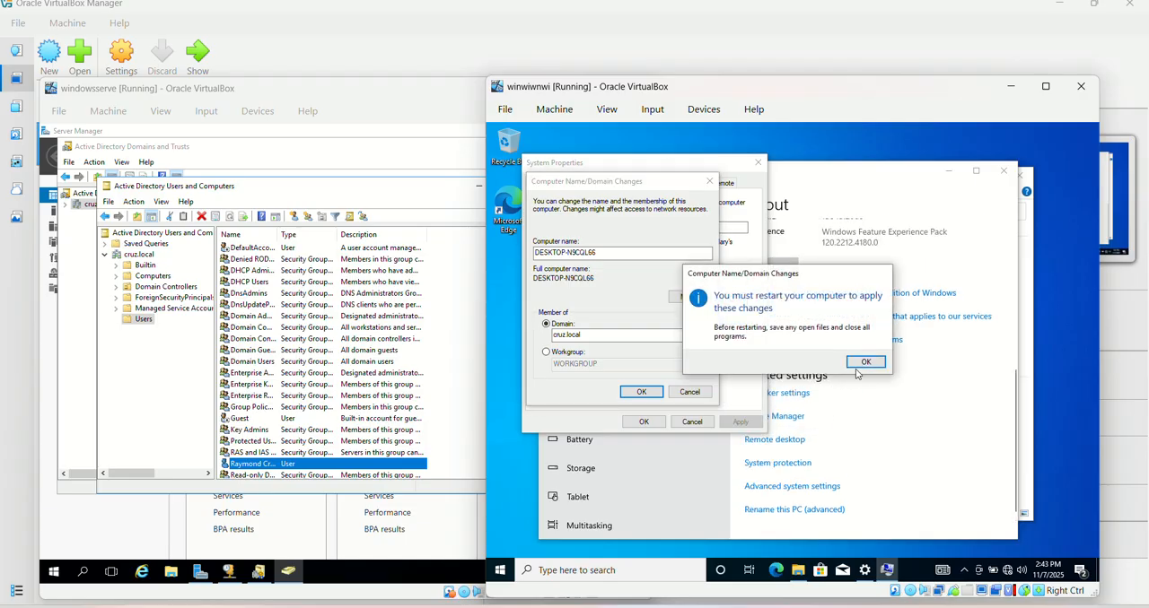
left_click(861, 362)
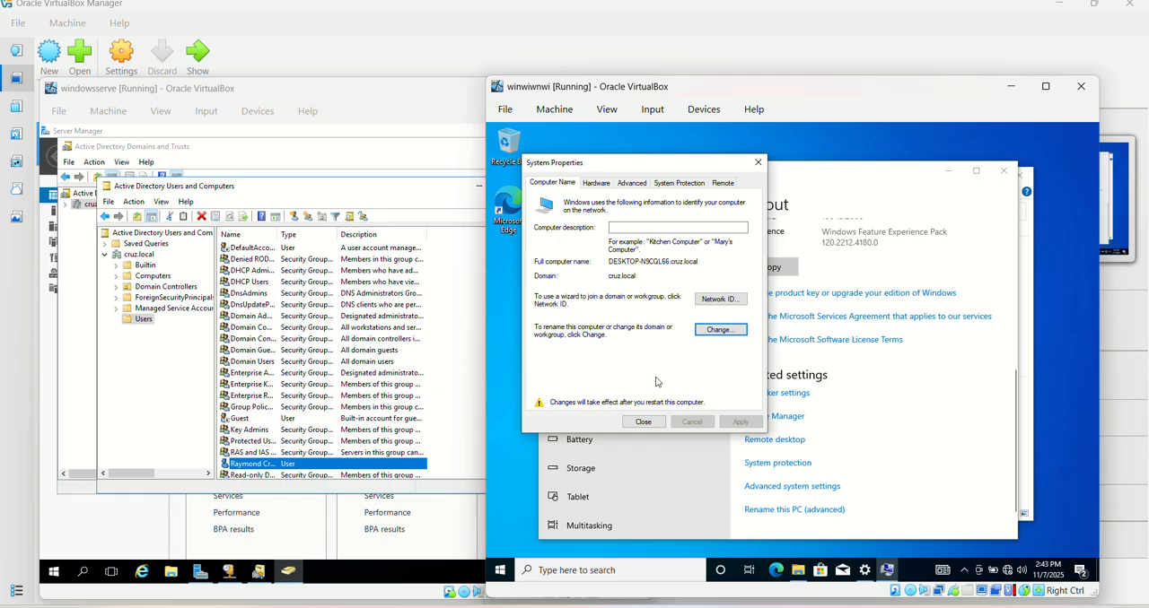
left_click(641, 422)
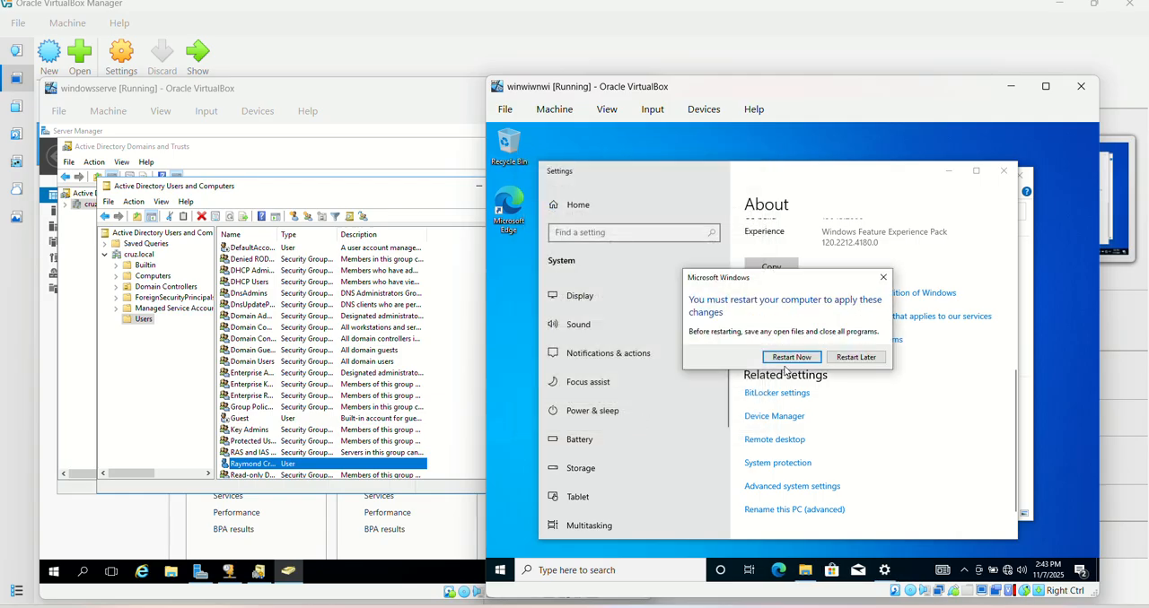
left_click(792, 357)
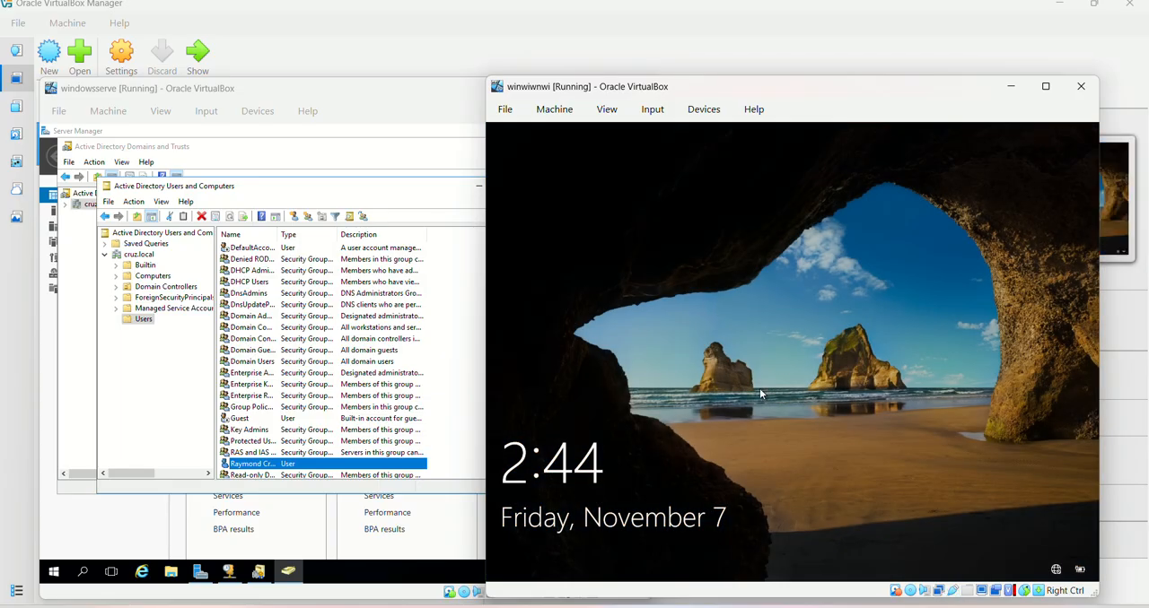
Sign in to the CRUZ domain as Other user with the new domain user's logon name and account password
left_click(759, 392)
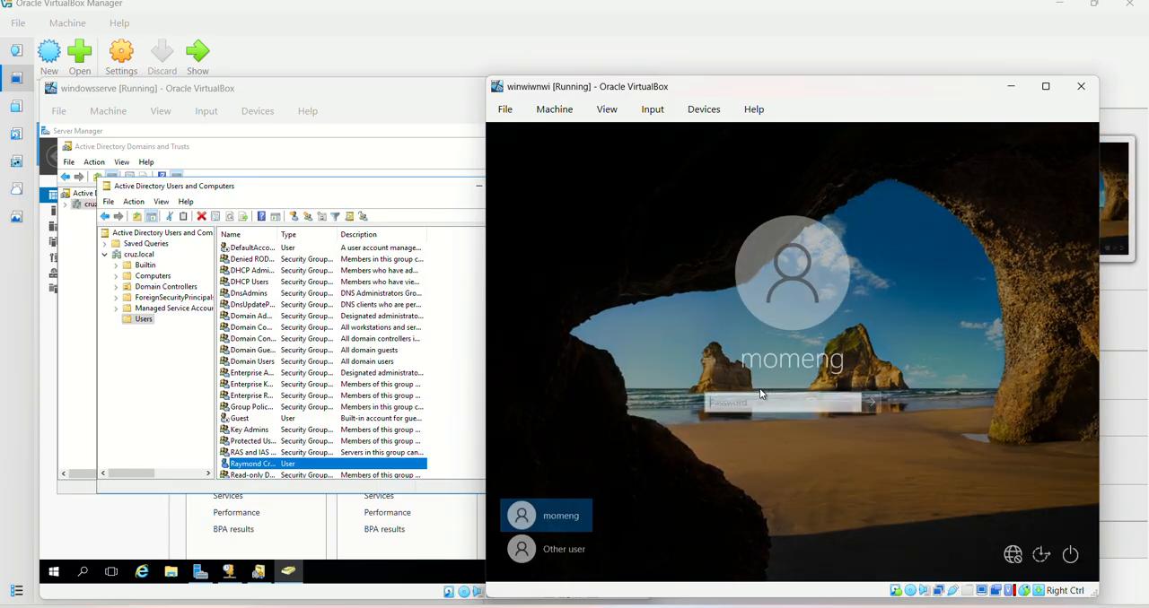
left_click(544, 554)
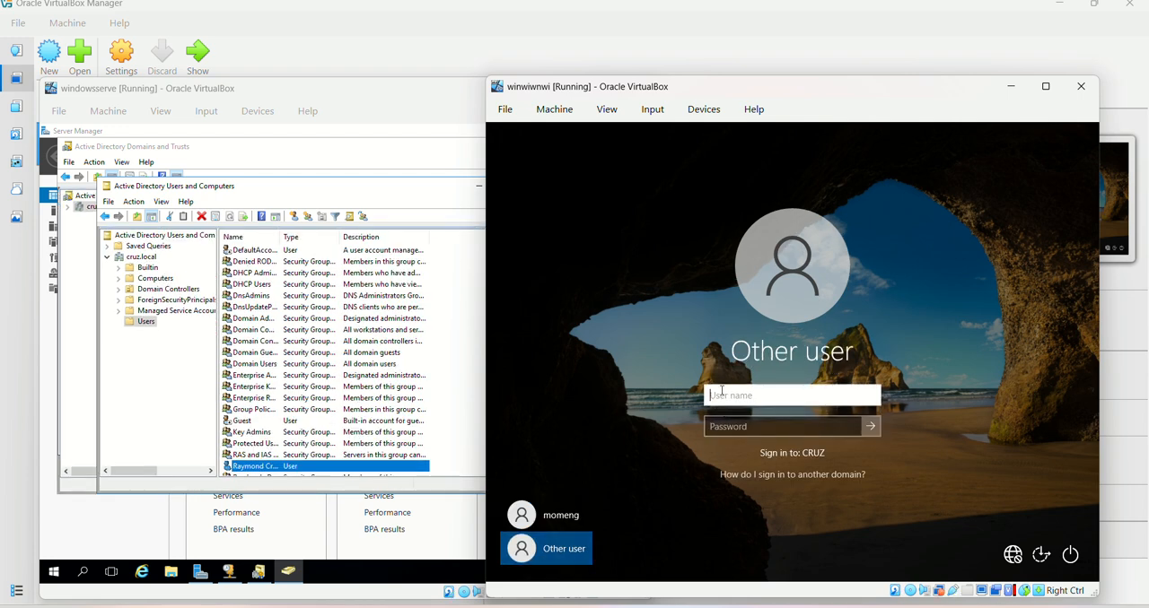
type("momeng")
key("Tab")
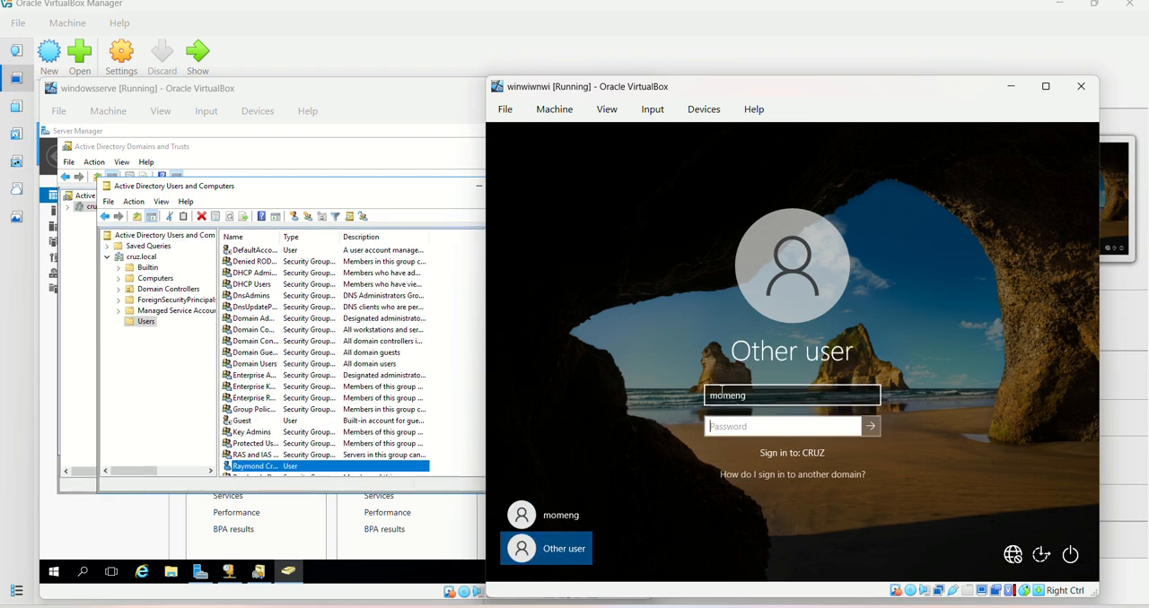
type("••••••")
key("Return")
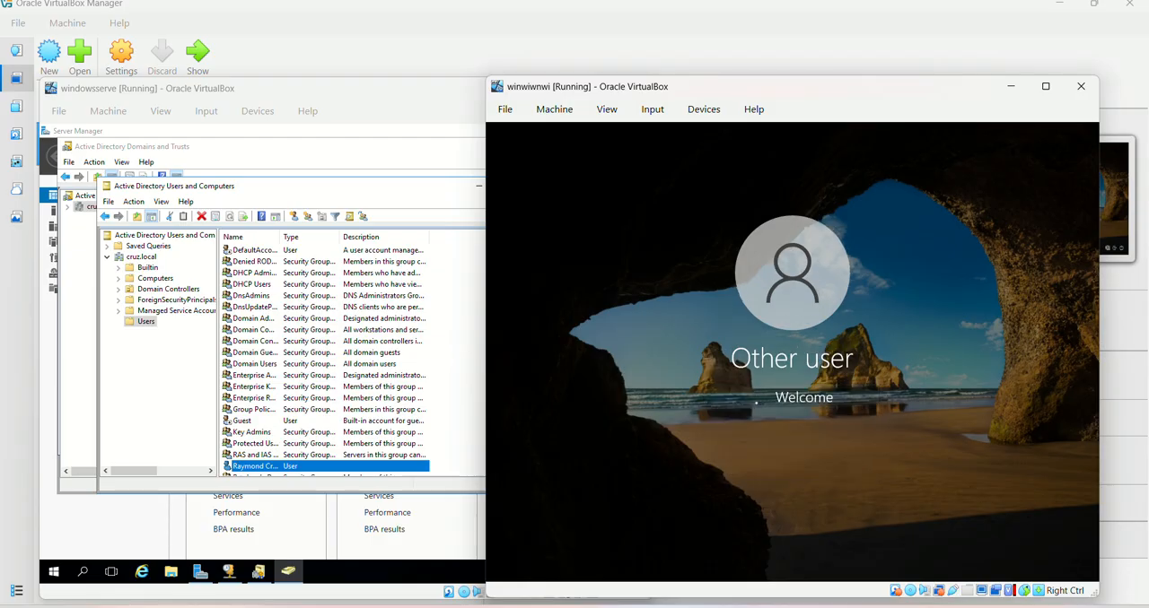